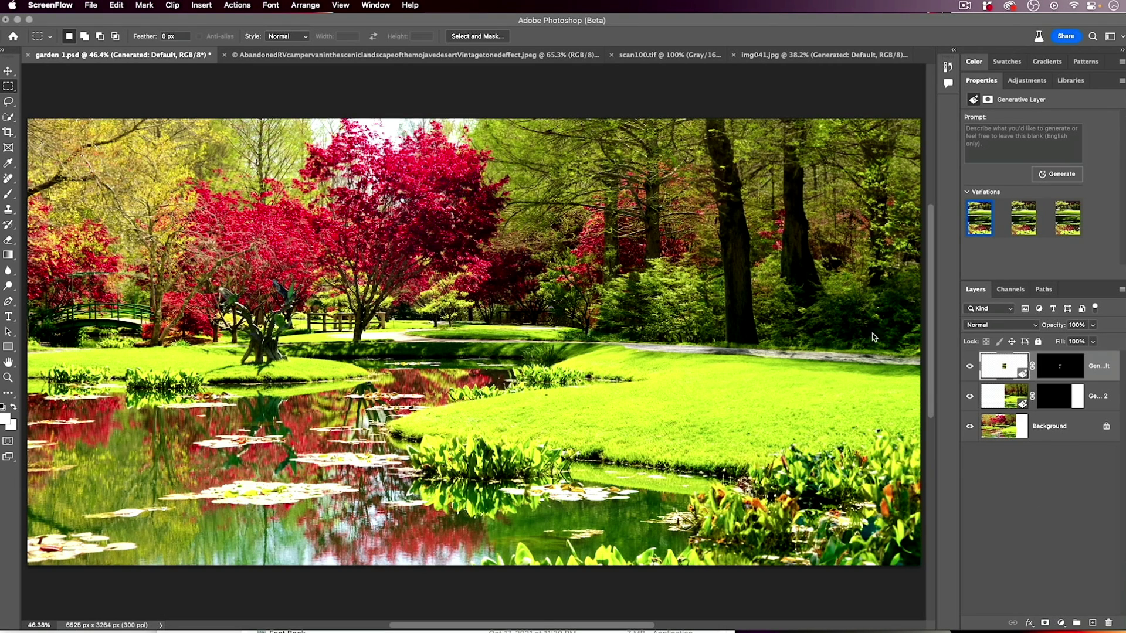
# Compare the original garden photo with its generative layers by isolating the Background and showing the generated layers again one by one.
pyautogui.keyDown('alt'); pyautogui.click(969, 427); pyautogui.keyUp('alt')
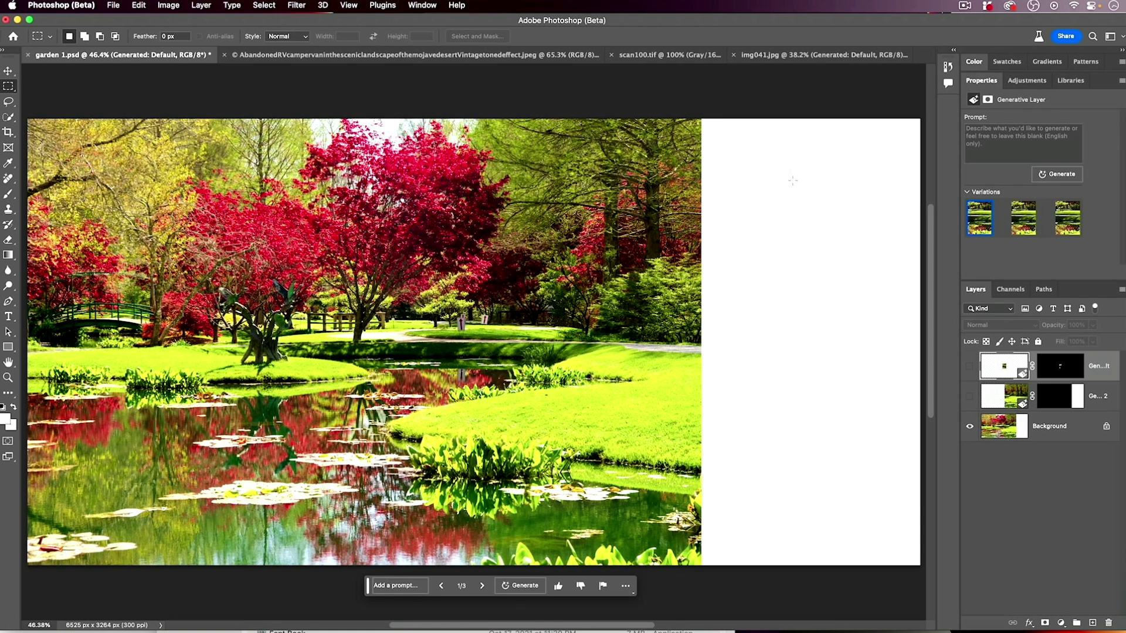
pyautogui.click(969, 397)
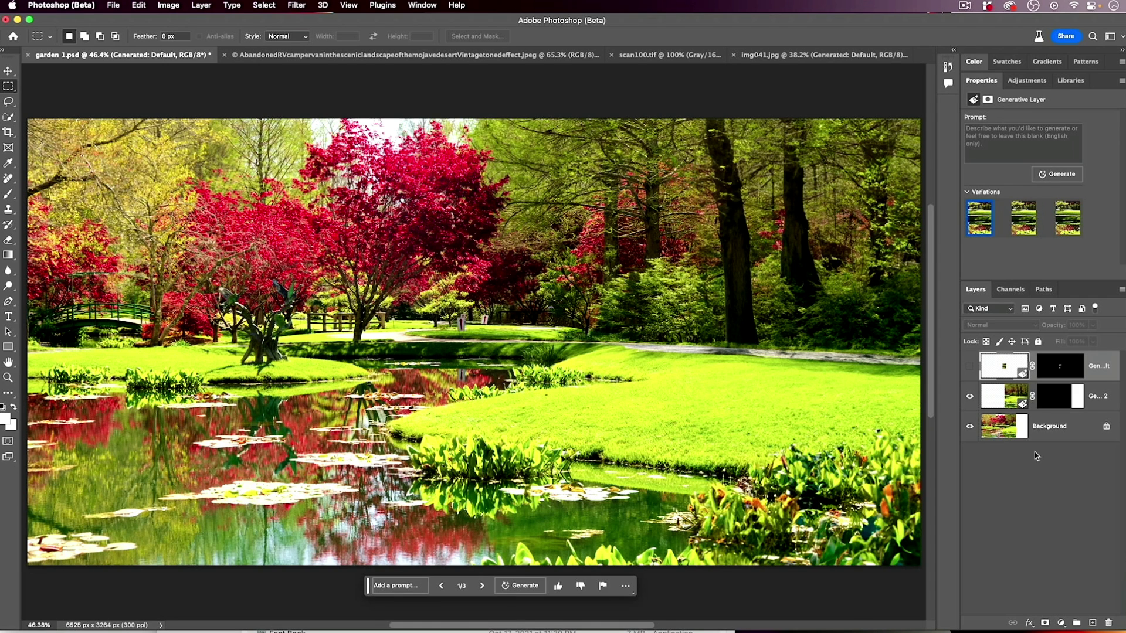
pyautogui.click(997, 405)
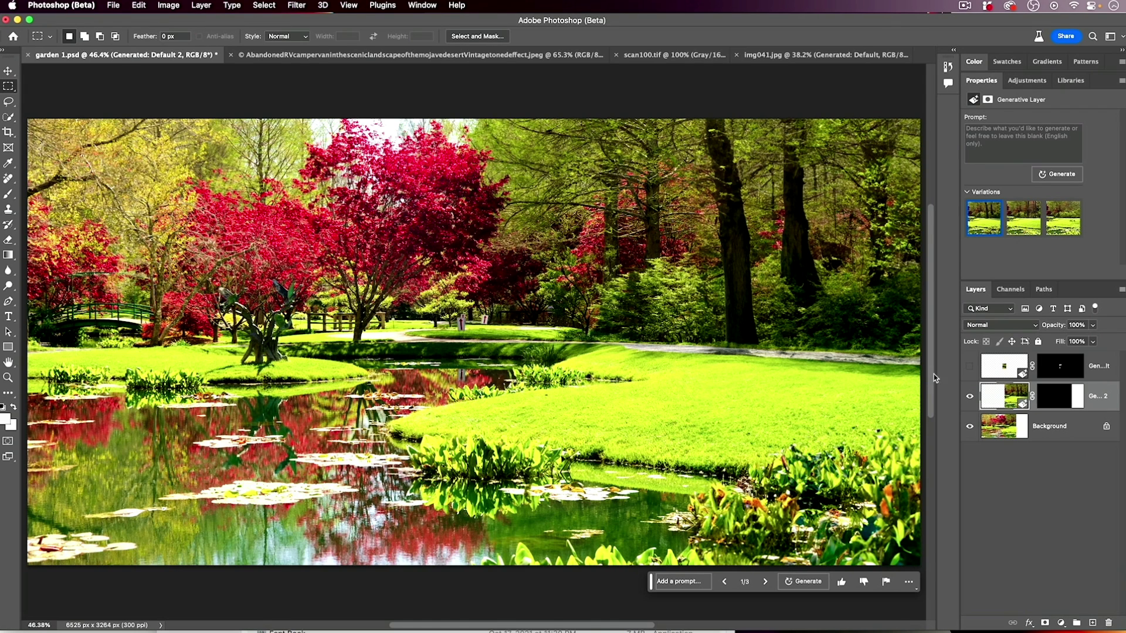
pyautogui.click(969, 367)
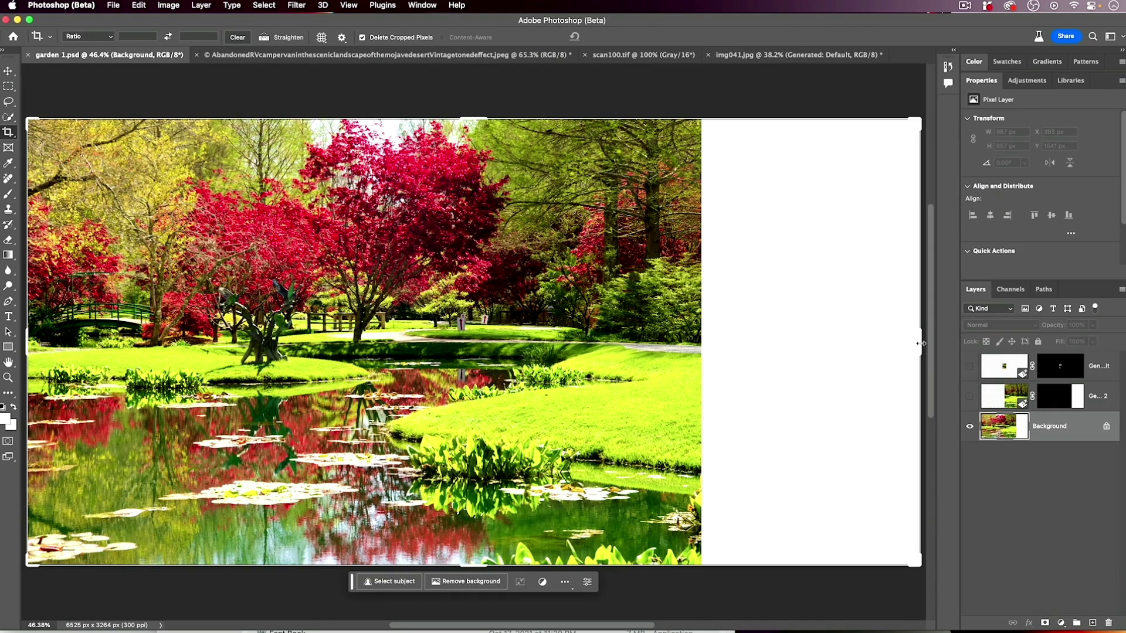
# Crop the blank white strip off the garden photo, and extend the canvas beyond its right edge to 6172 px wide.
pyautogui.moveTo(919, 344); pyautogui.dragTo(807, 349)
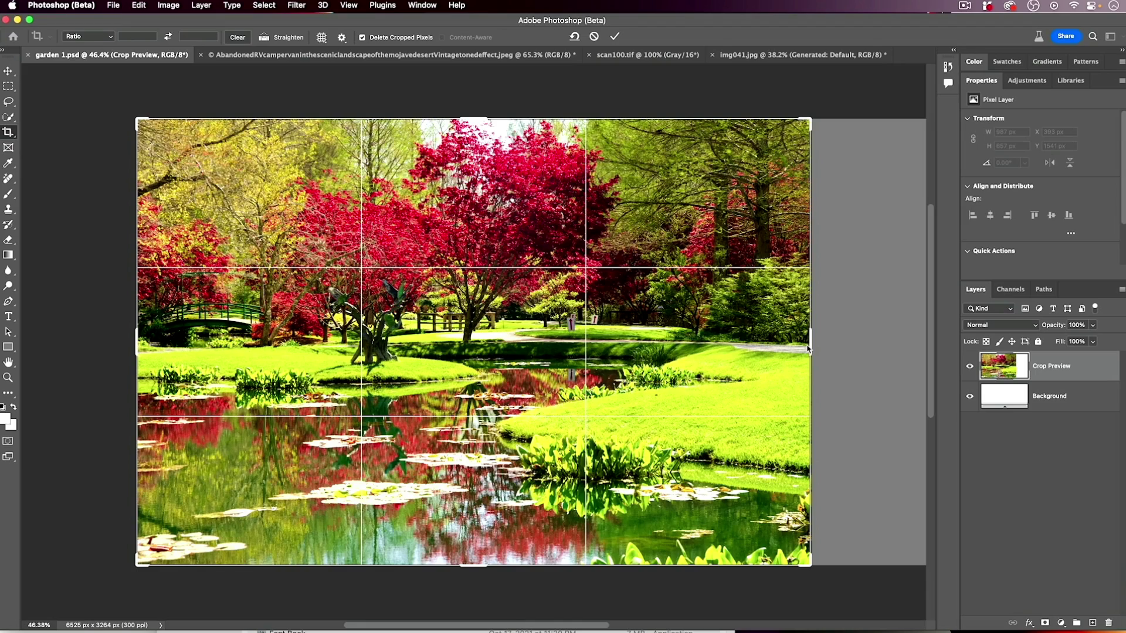
pyautogui.press('Return')
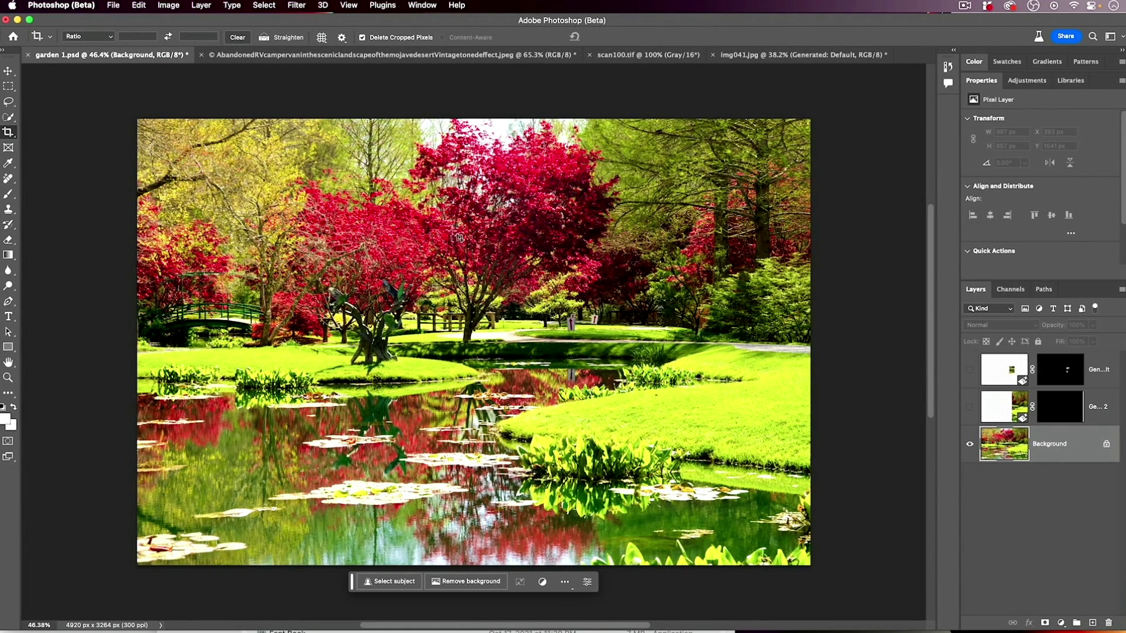
pyautogui.moveTo(120, 108); pyautogui.dragTo(917, 591)
pyautogui.moveTo(821, 341); pyautogui.dragTo(895, 337)
pyautogui.press('Return')
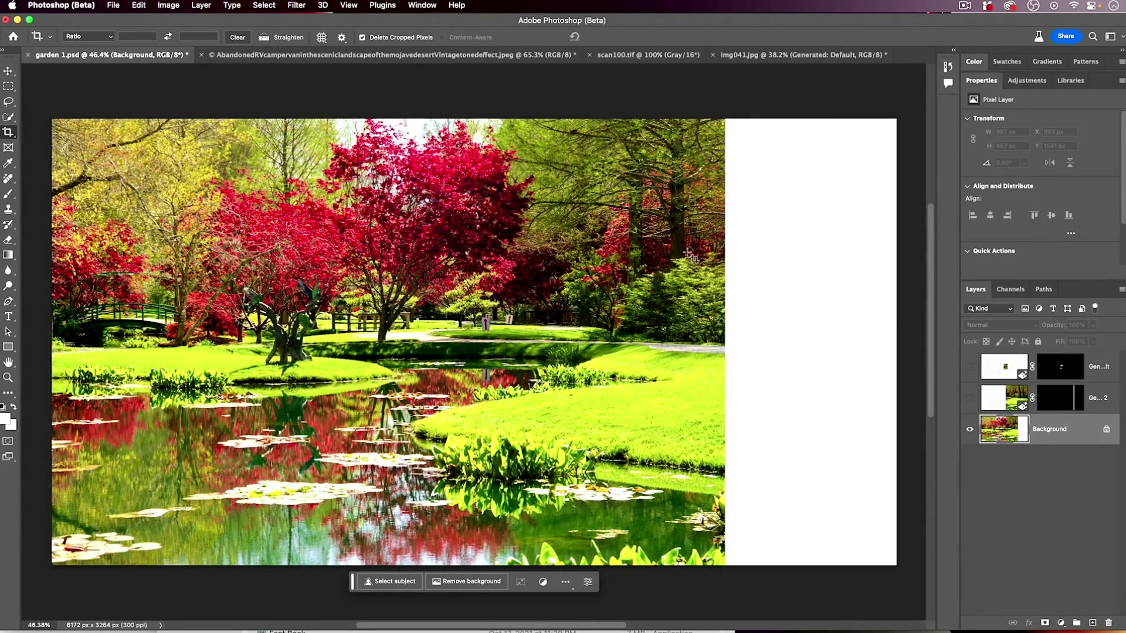
# Select the white extension with a sliver of the adjoining photo and fill it using Generative Fill with a blank prompt.
pyautogui.press('m')
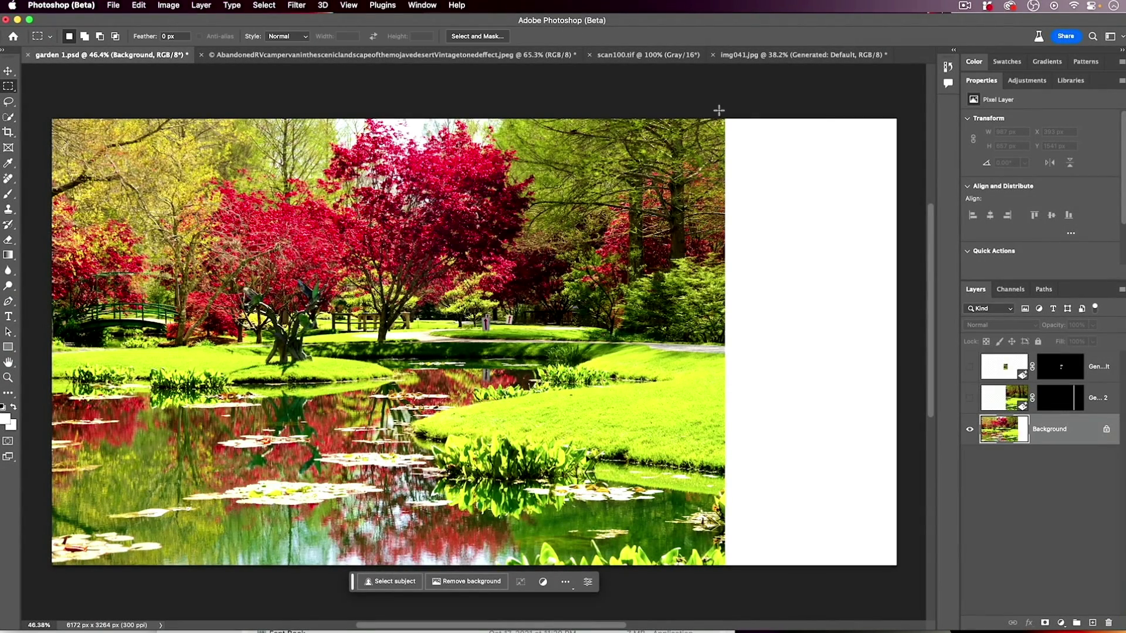
pyautogui.moveTo(720, 112); pyautogui.dragTo(886, 552)
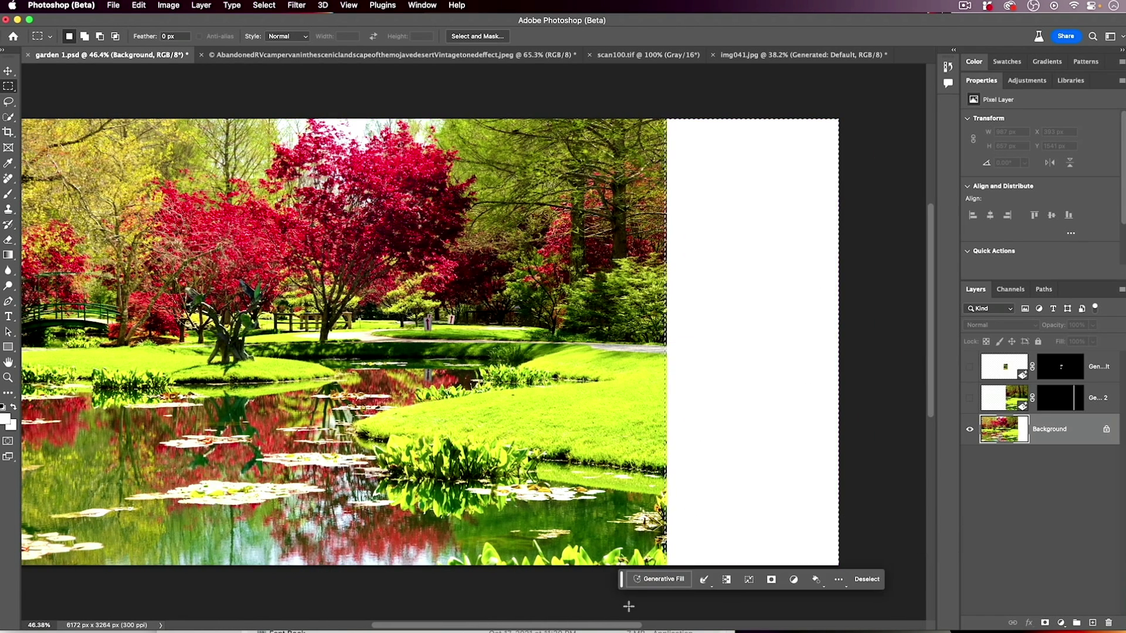
pyautogui.moveTo(623, 588); pyautogui.dragTo(503, 487)
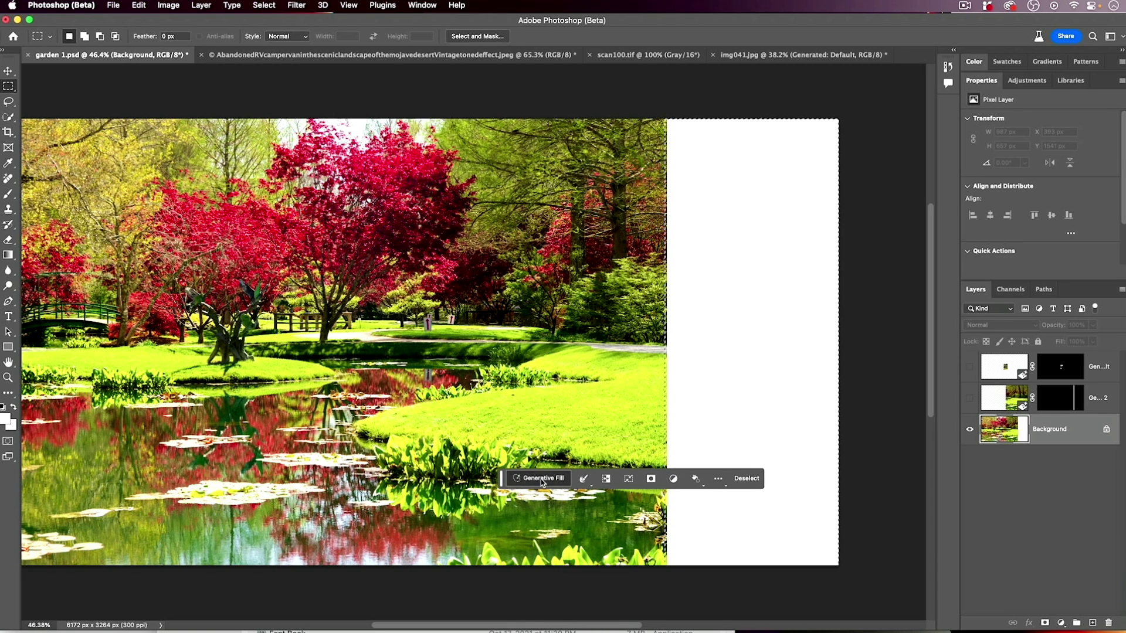
pyautogui.click(522, 487)
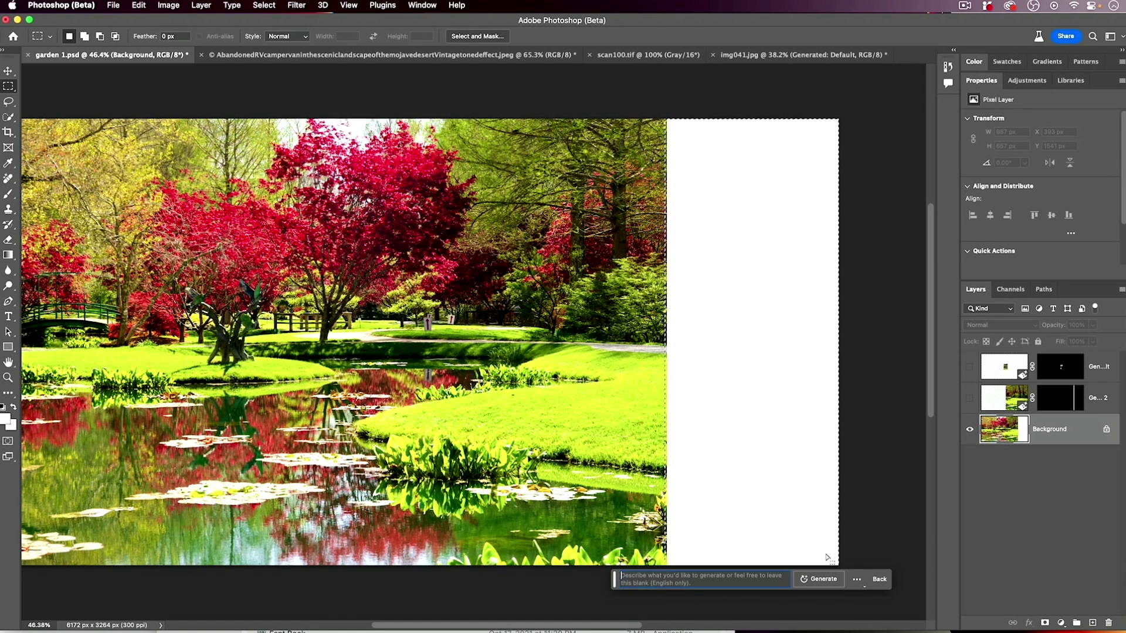
pyautogui.click(821, 581)
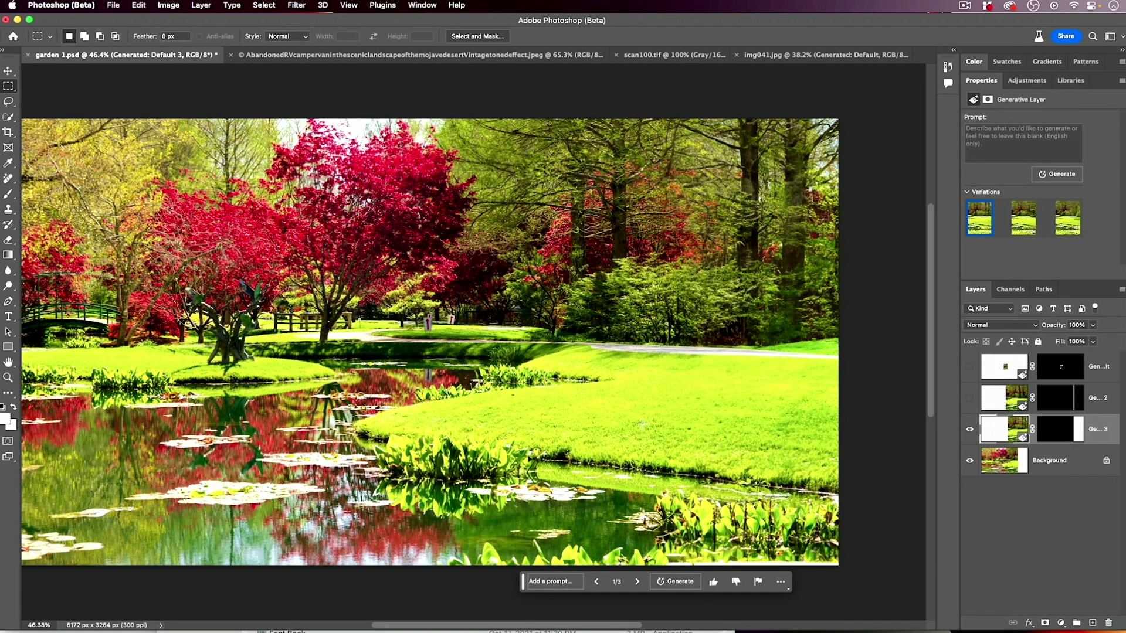
# Select a rectangle over the lawn and shrubs in the extended area and generate a "gazebo" there with Generative Fill.
pyautogui.moveTo(654, 422); pyautogui.dragTo(821, 276)
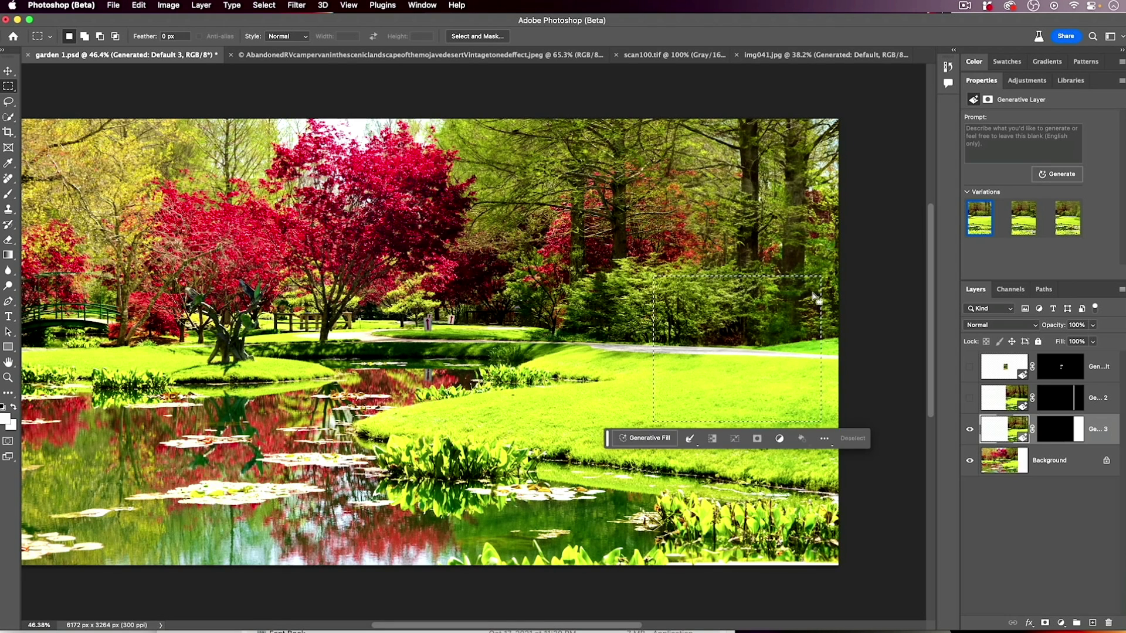
pyautogui.click(651, 439)
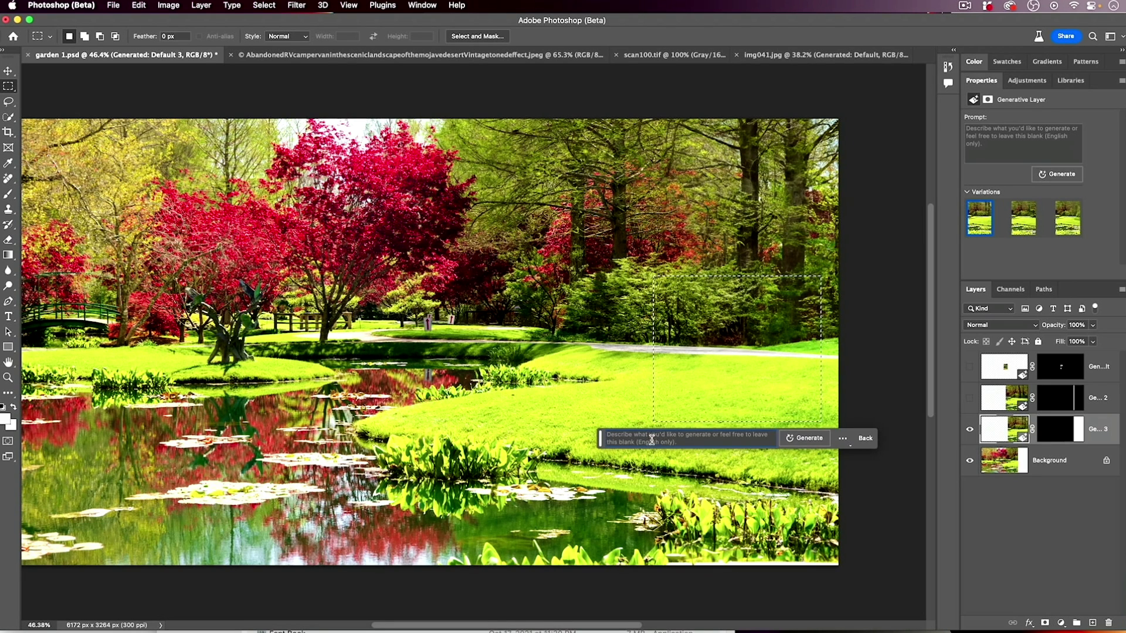
pyautogui.write('gazebo')
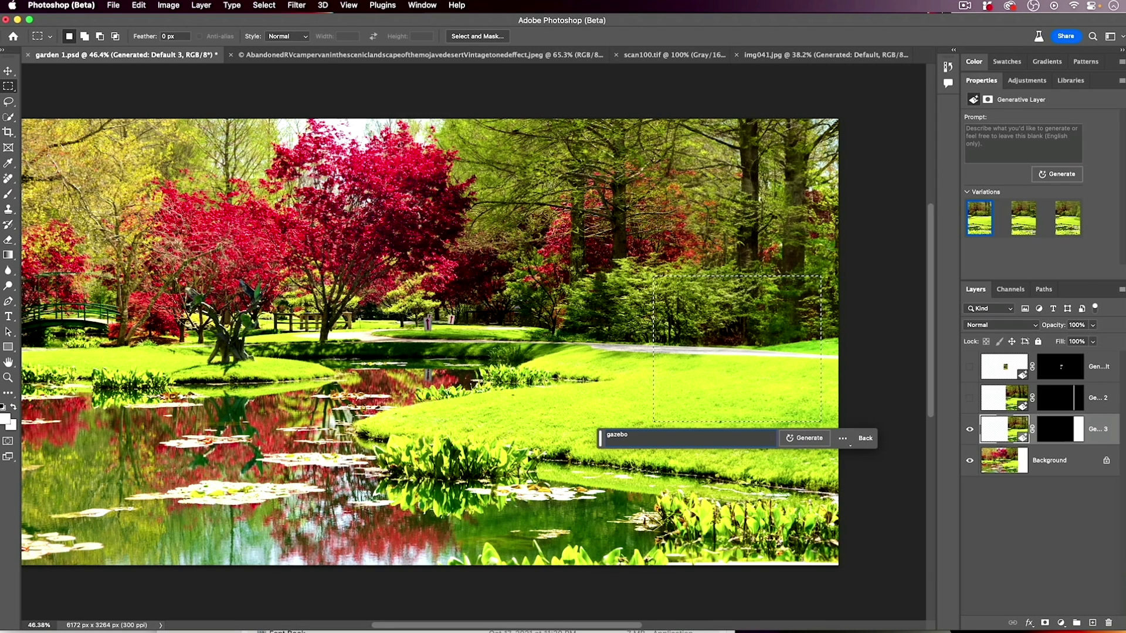
pyautogui.click(803, 439)
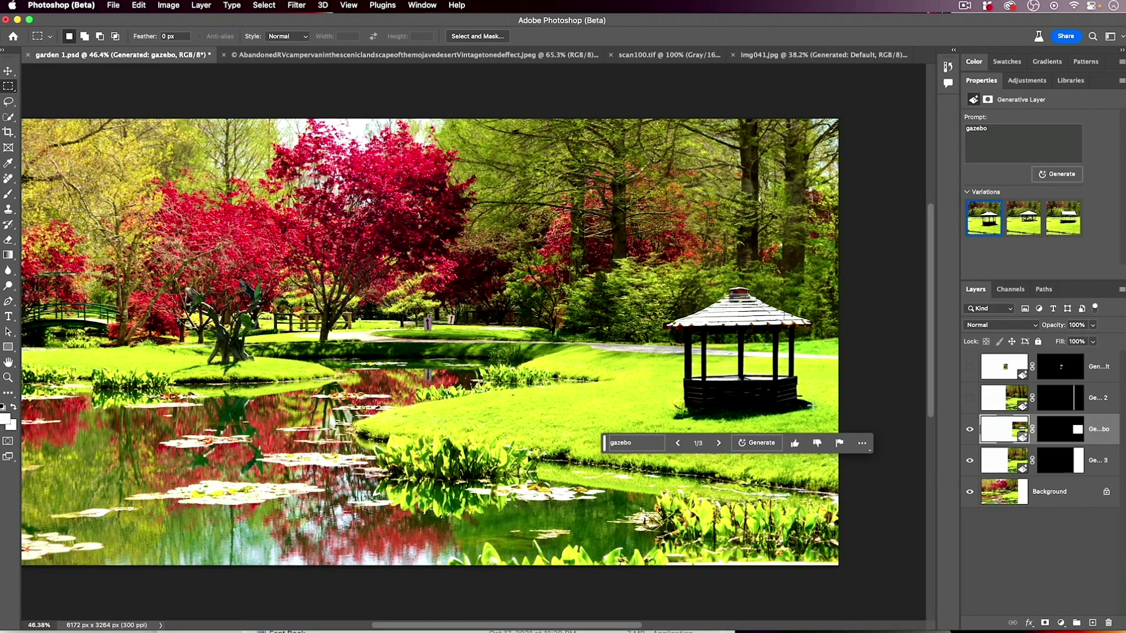
# Preview the second and third gazebo variations and return to the first one.
pyautogui.click(1024, 227)
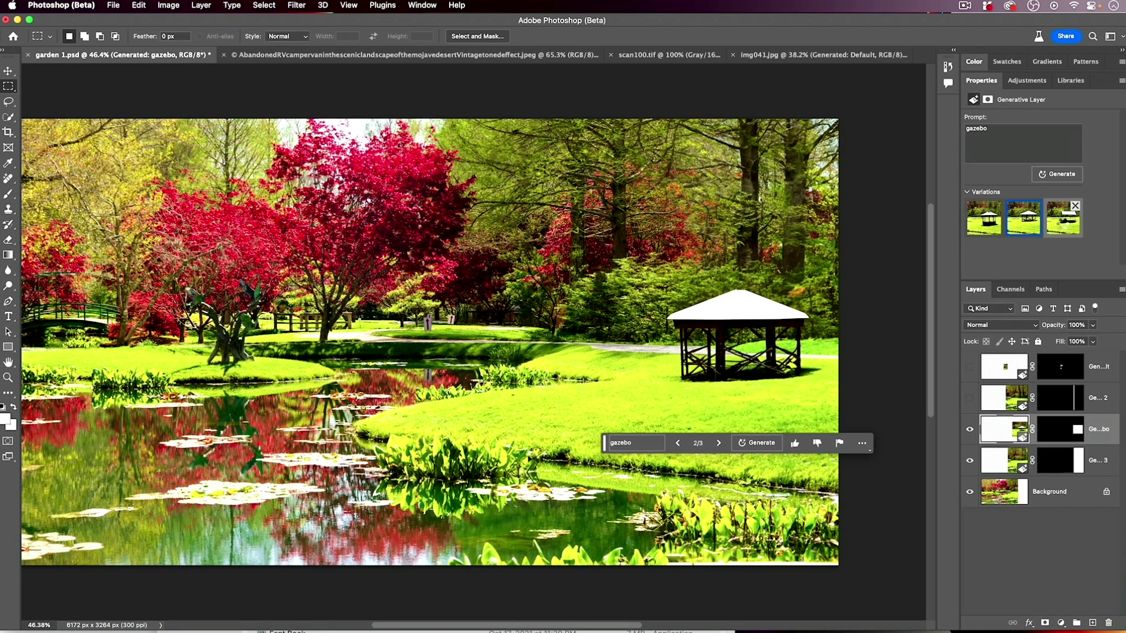
pyautogui.click(1062, 230)
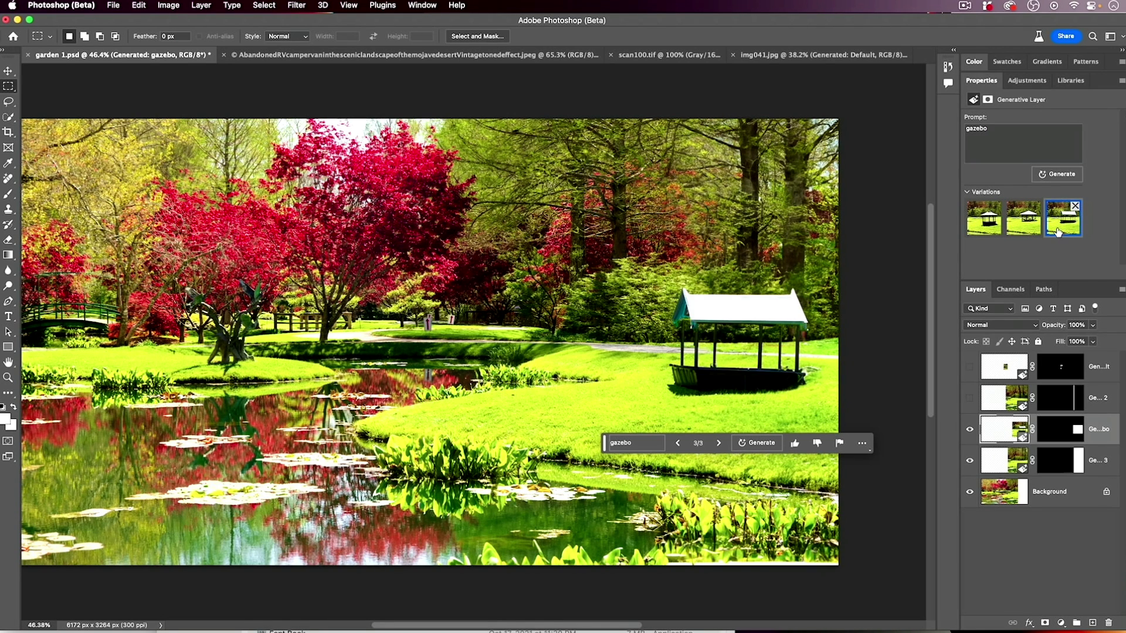
pyautogui.click(985, 229)
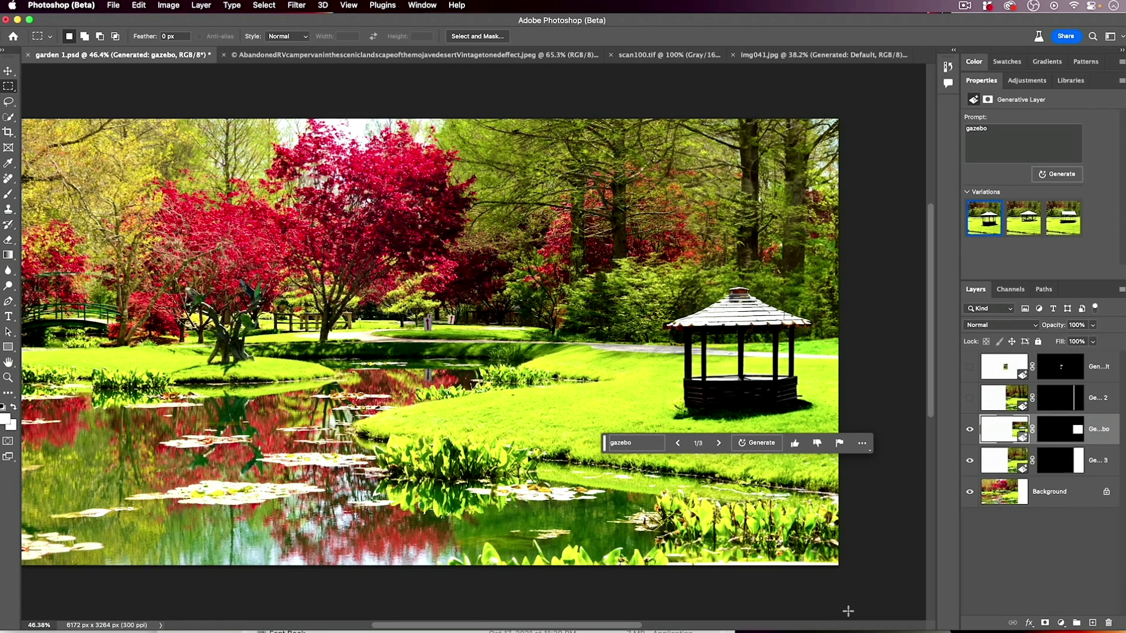
# In the abandoned RV photo, select a tall area before the camper and generate "man in safety suit from behind with hands on hips".
pyautogui.click(386, 56)
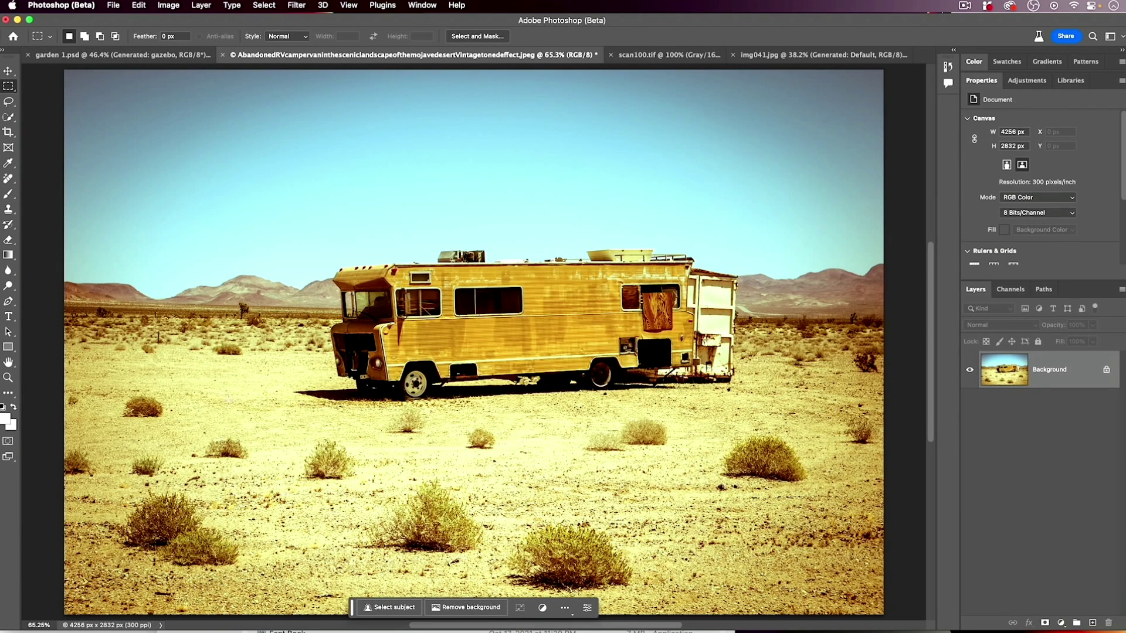
pyautogui.moveTo(208, 365); pyautogui.dragTo(327, 587)
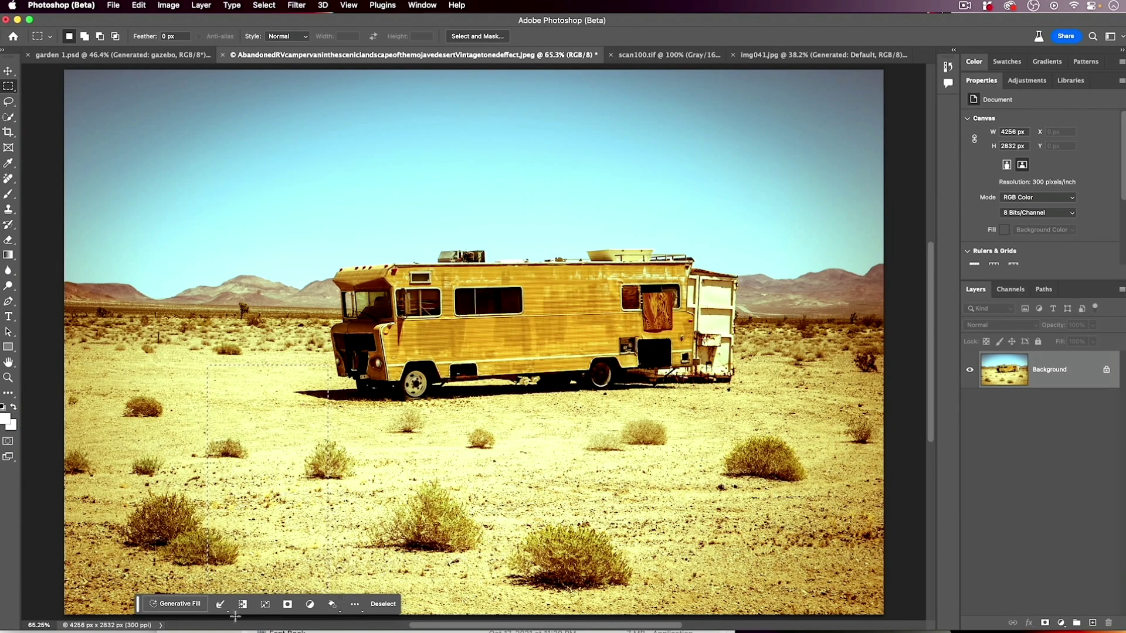
pyautogui.click(199, 606)
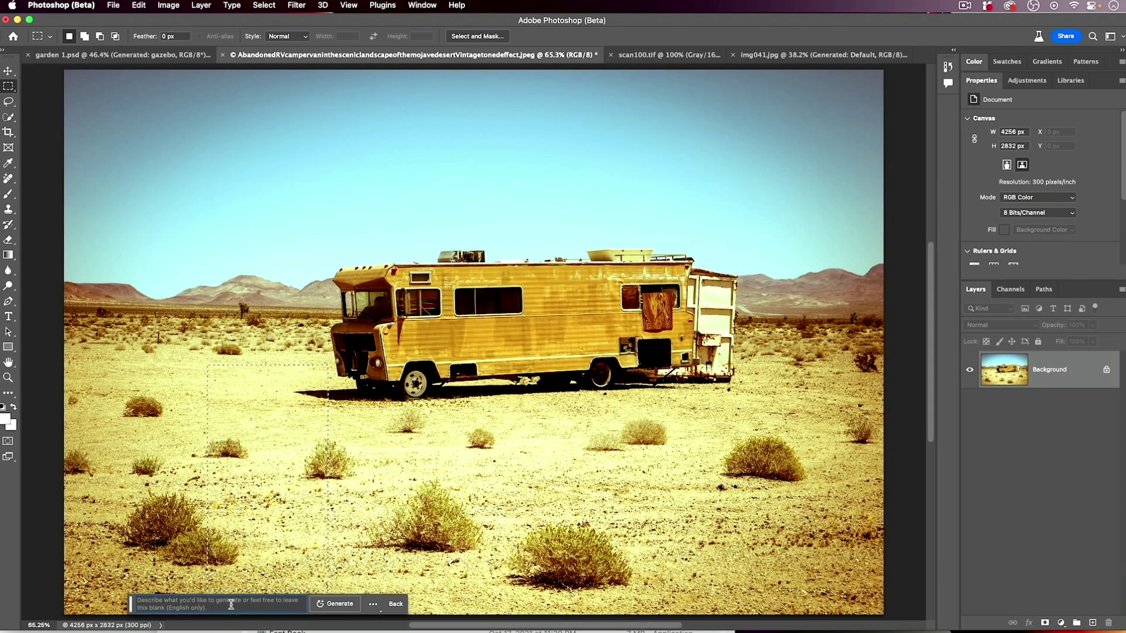
pyautogui.write('ma')
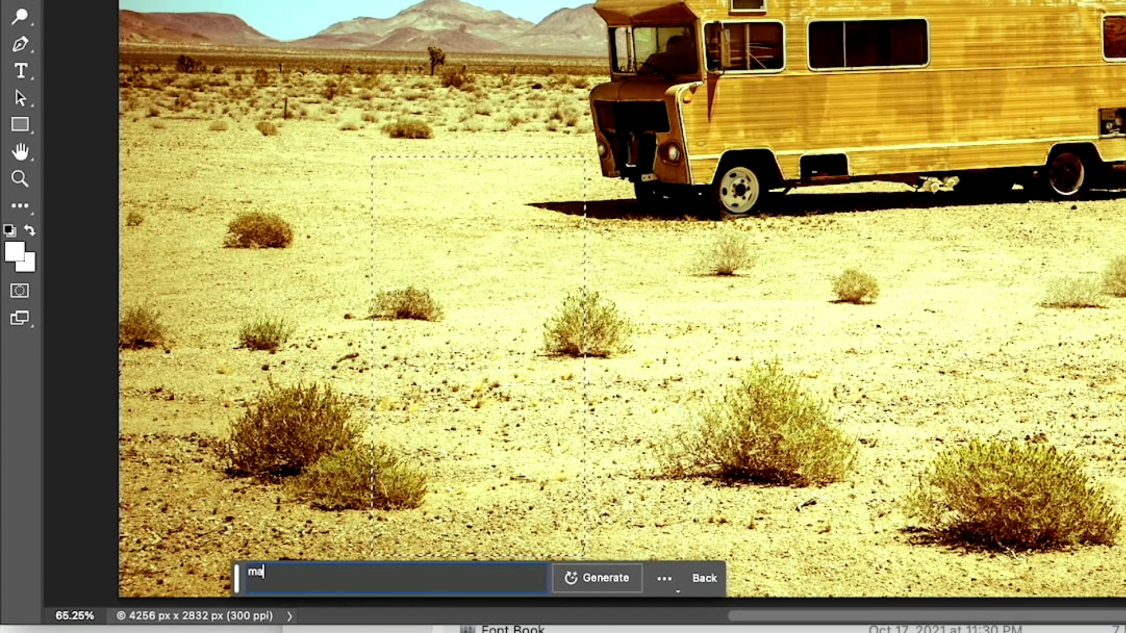
pyautogui.write('n in sa')
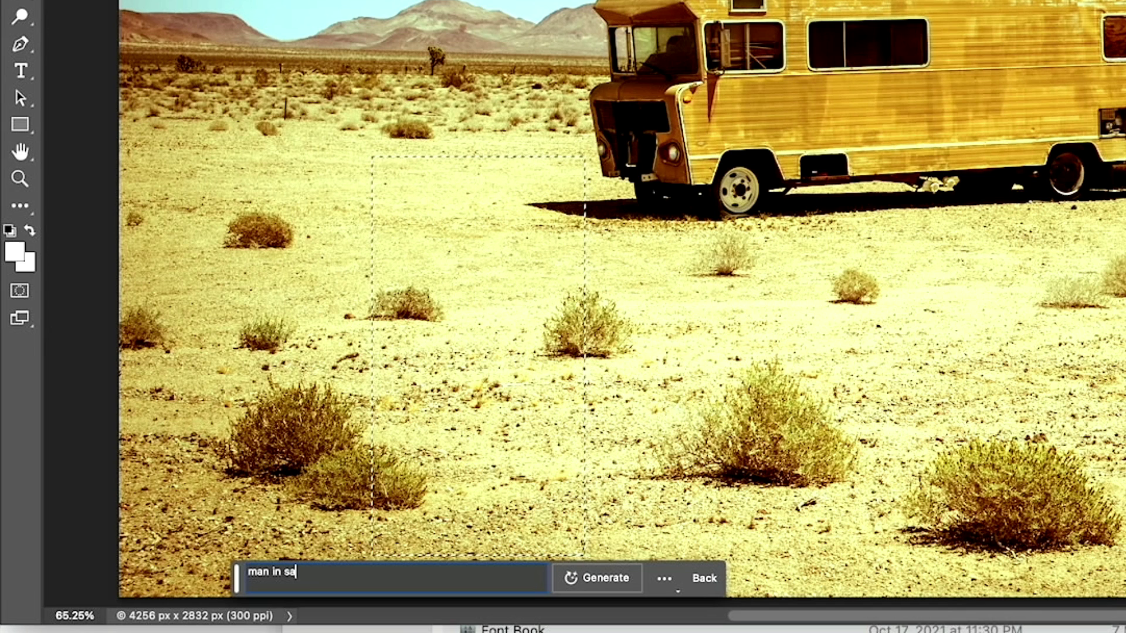
pyautogui.write('fety suit from behind w')
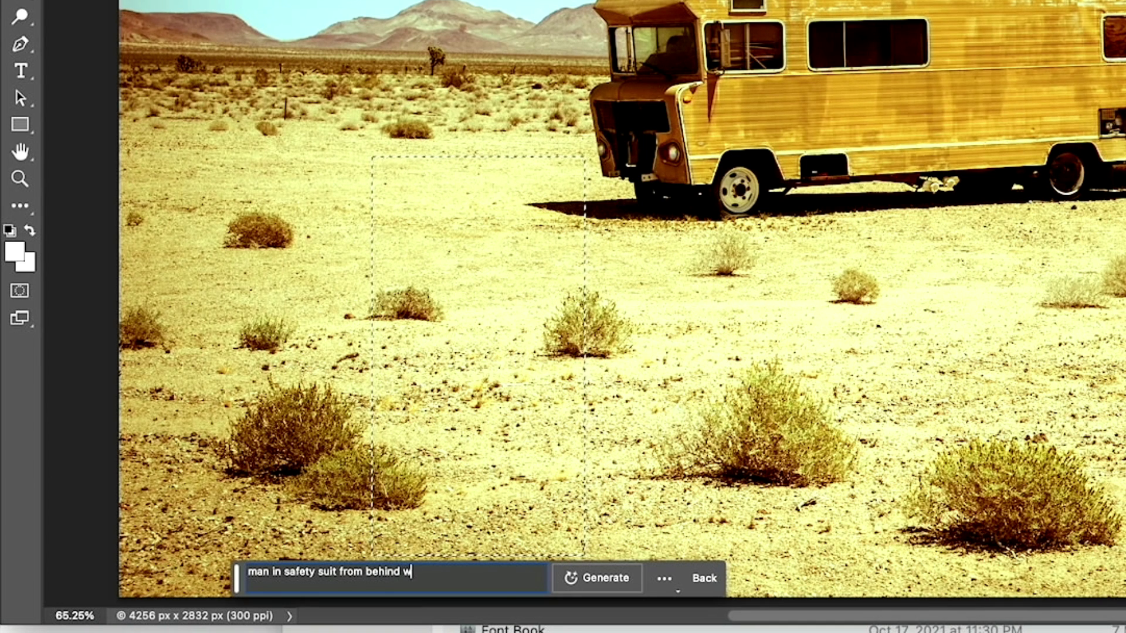
pyautogui.write('on hip')
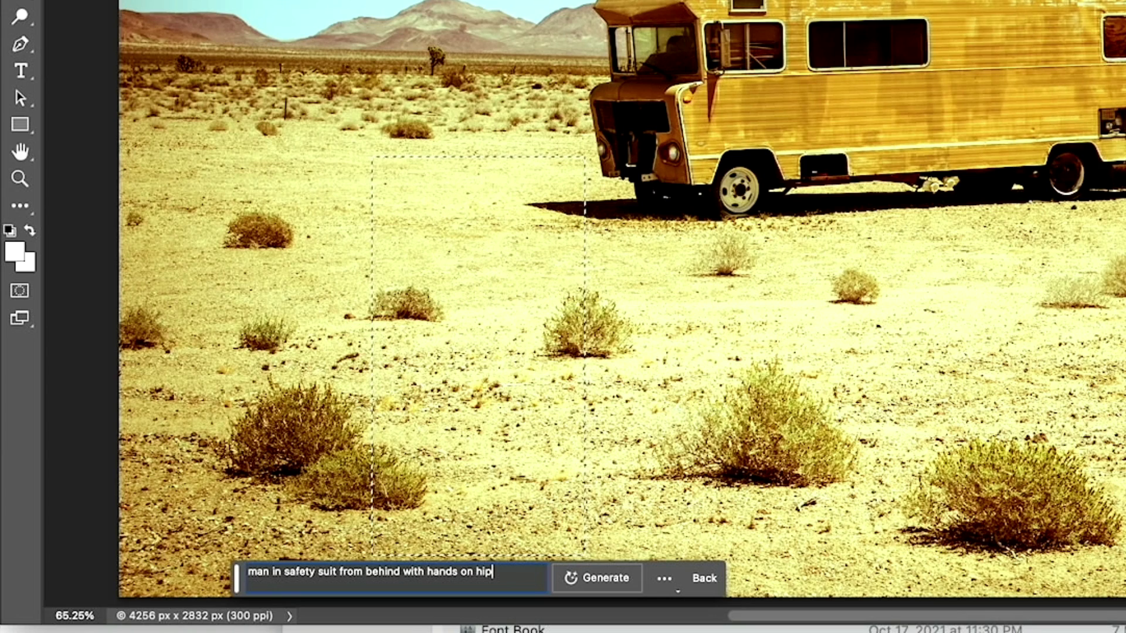
pyautogui.write('s')
pyautogui.click(600, 570)
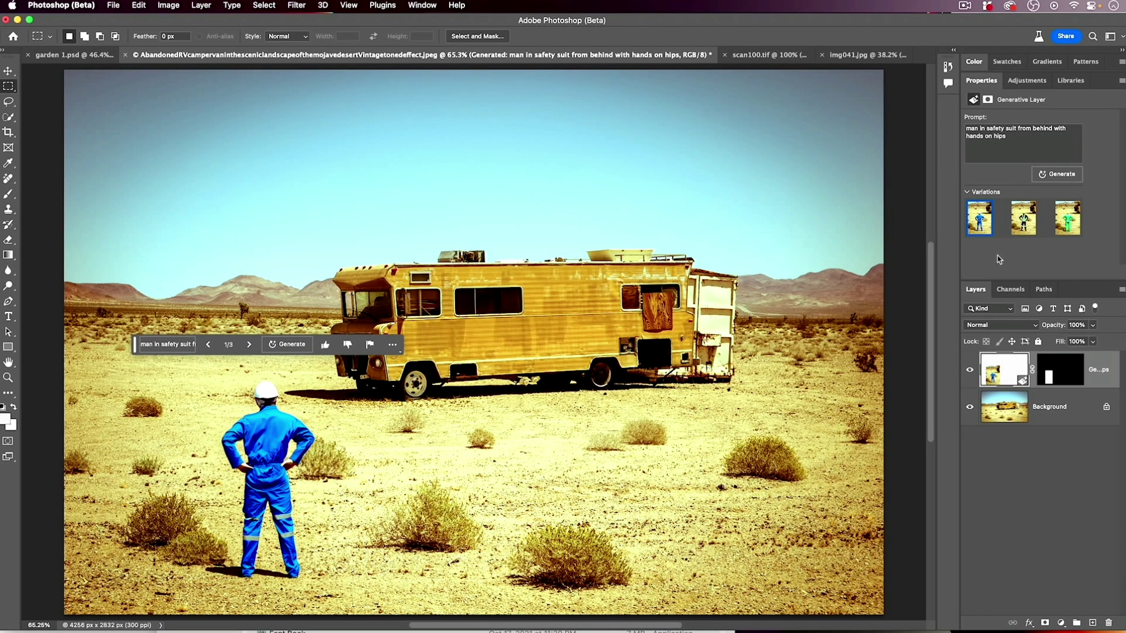
# Preview all the generated man variations and choose the second, in dark clothes with a reflective vest and yellow helmet.
pyautogui.click(1023, 223)
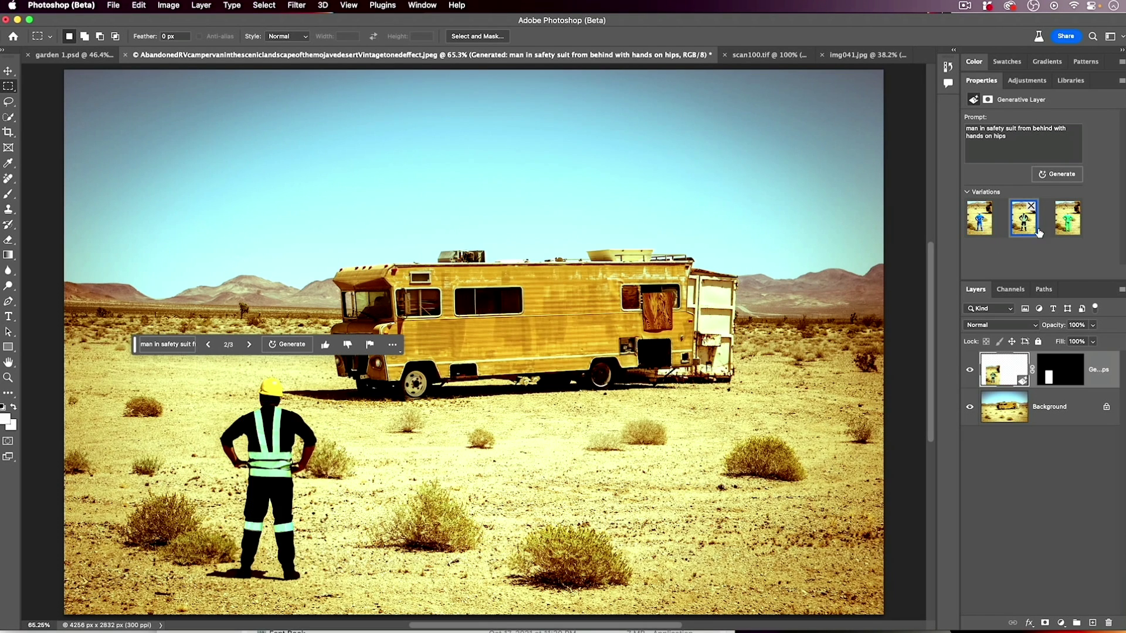
pyautogui.click(1067, 229)
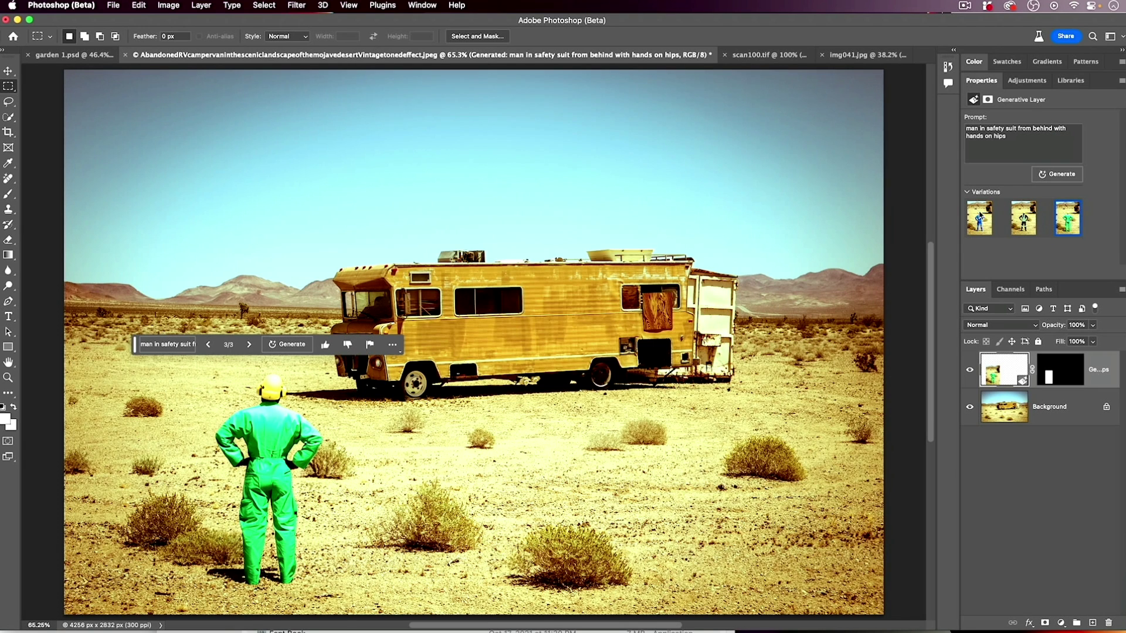
pyautogui.click(982, 222)
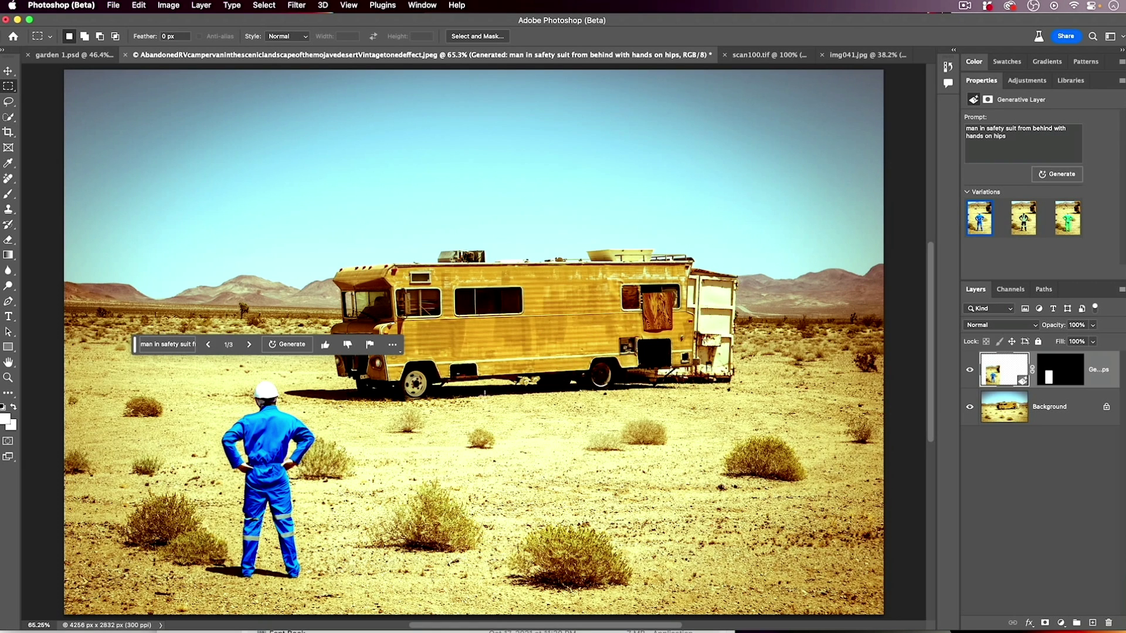
pyautogui.click(1024, 226)
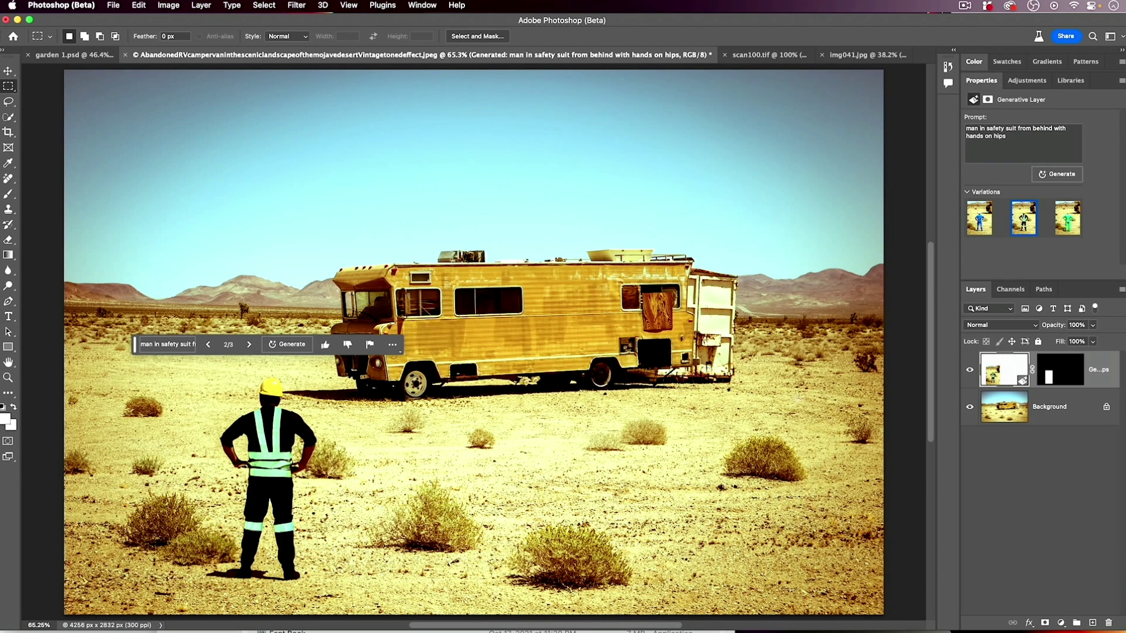
# Switch to the scan100.tif team photo, collapse its document properties and open Neural Filters.
pyautogui.click(773, 56)
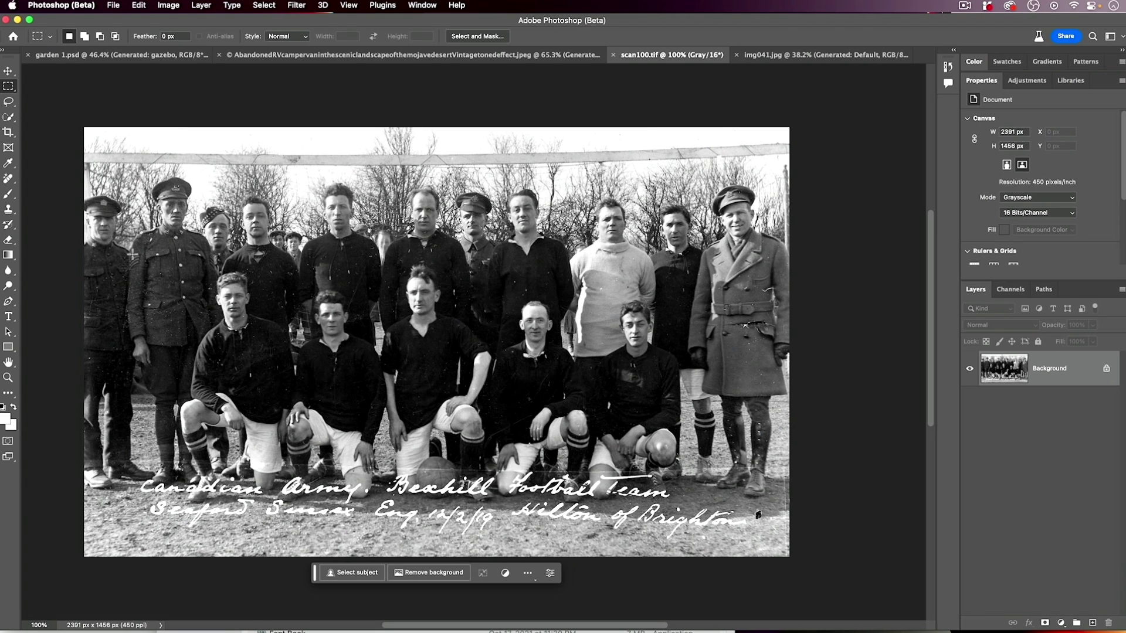
pyautogui.doubleClick(979, 80)
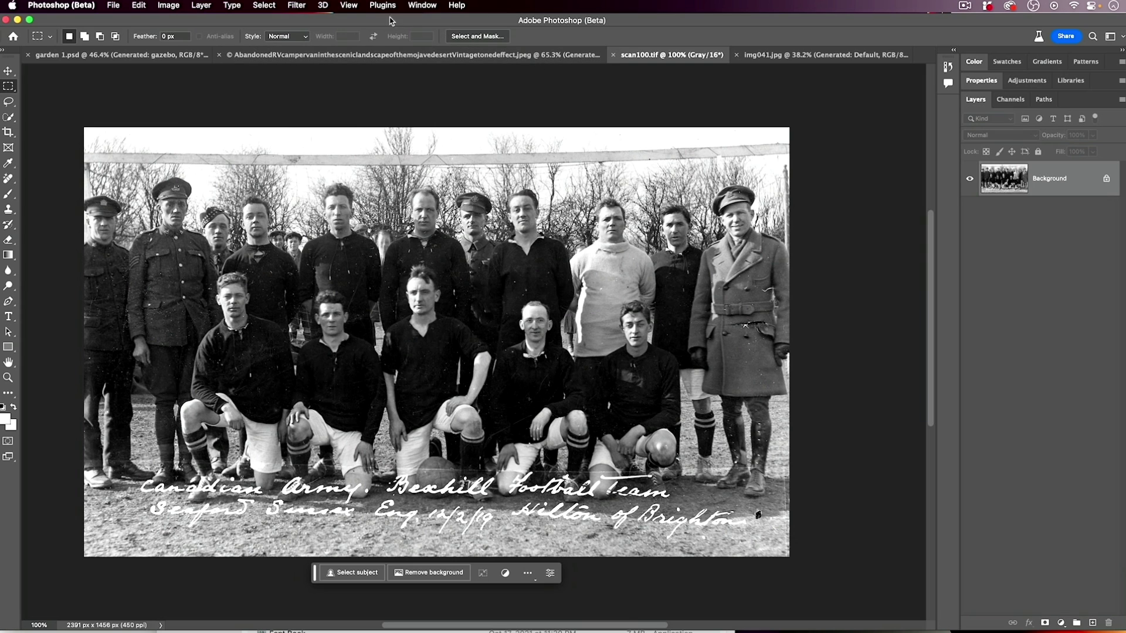
pyautogui.click(302, 4)
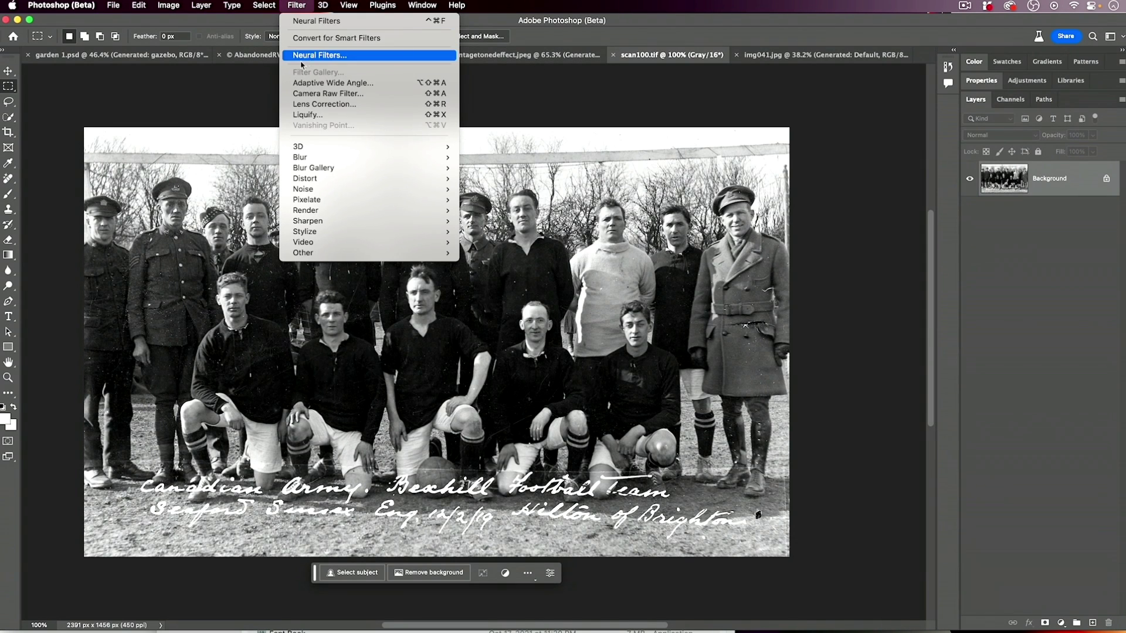
pyautogui.click(319, 55)
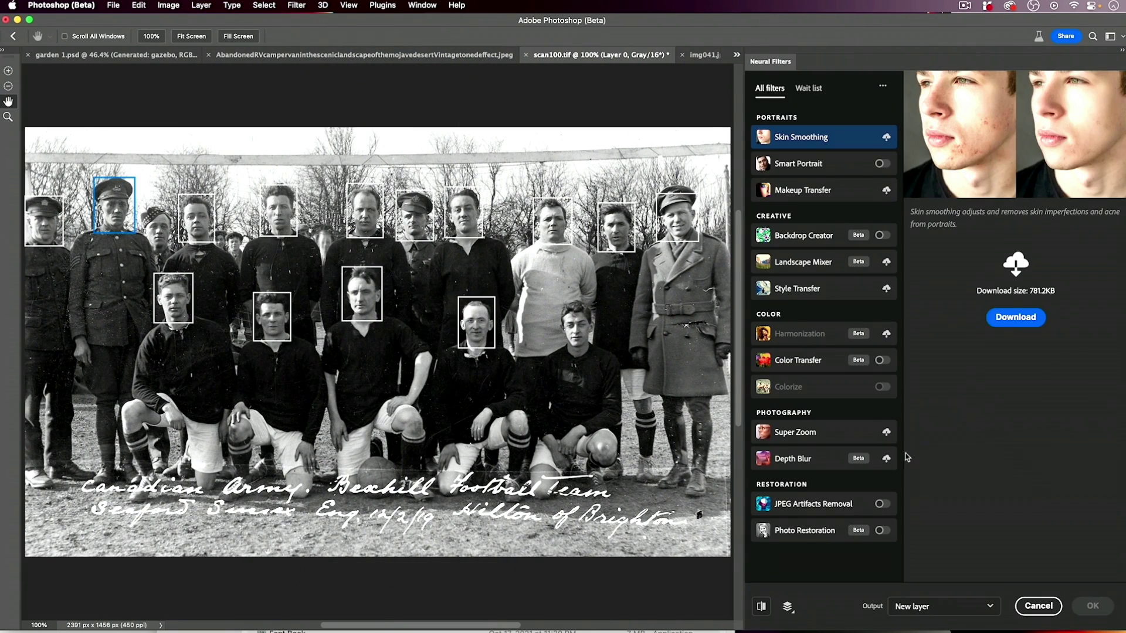
# Apply Photo Restoration to a new layer with photo enhancement about 14, face enhancement 6 and scratch reduction 60.
pyautogui.click(884, 531)
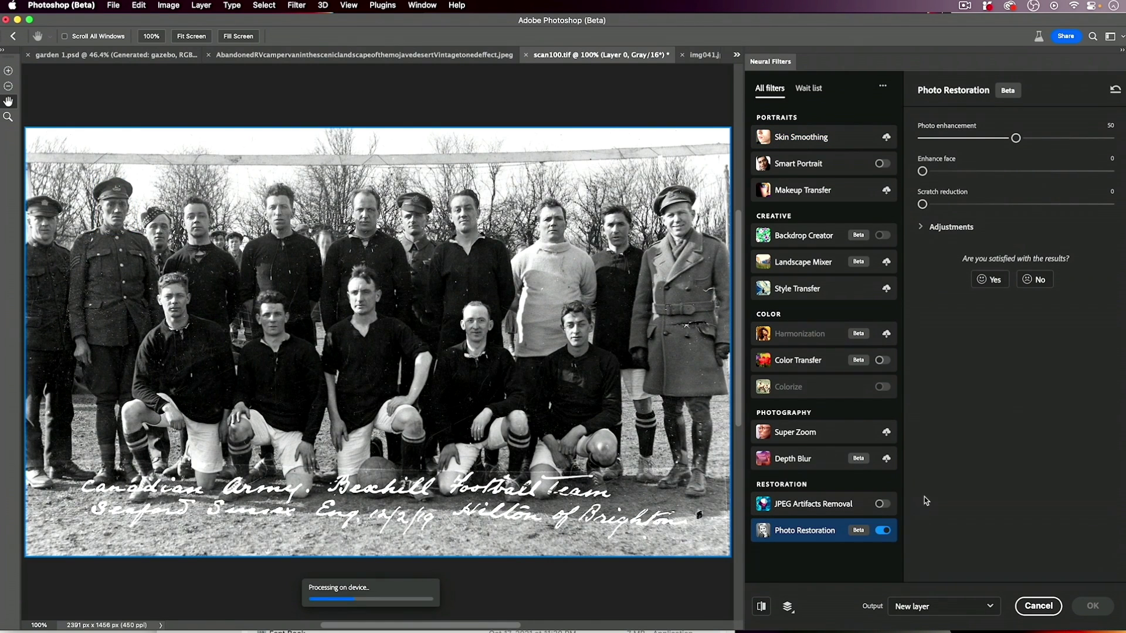
pyautogui.moveTo(1015, 139); pyautogui.dragTo(949, 139)
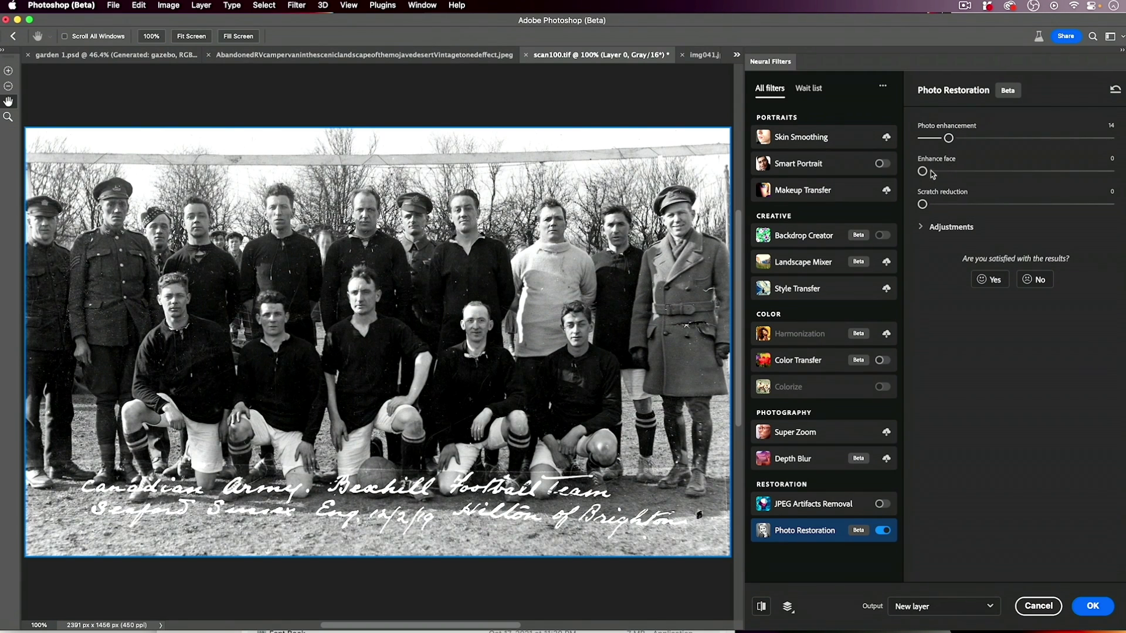
pyautogui.moveTo(922, 171); pyautogui.dragTo(1035, 209)
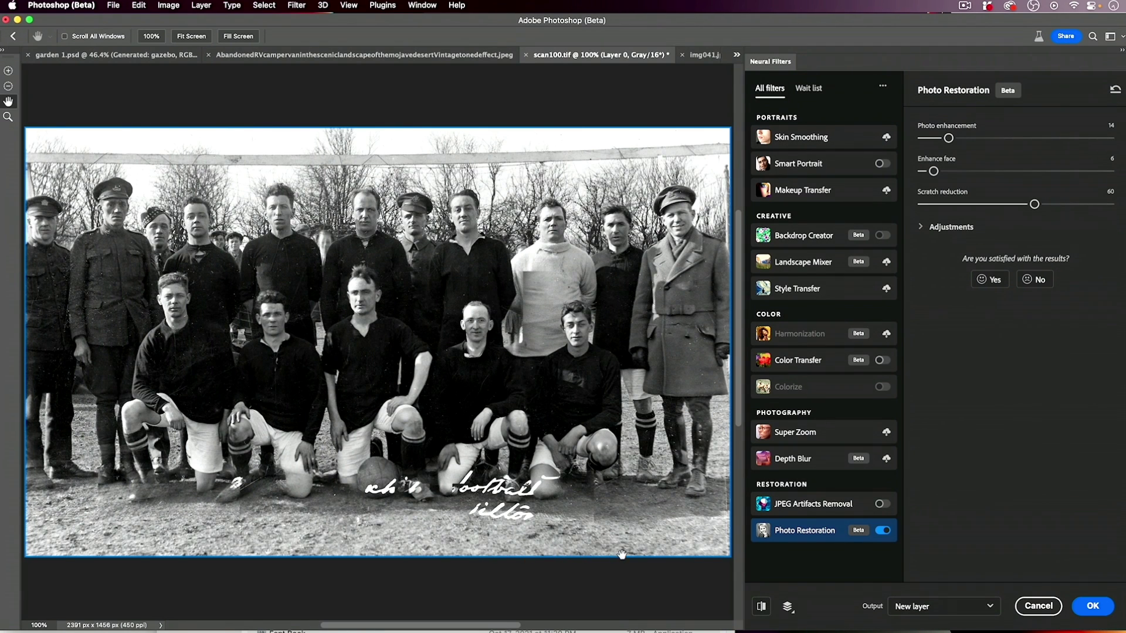
pyautogui.moveTo(948, 139); pyautogui.dragTo(933, 139)
pyautogui.moveTo(934, 139); pyautogui.dragTo(948, 136)
pyautogui.click(1092, 606)
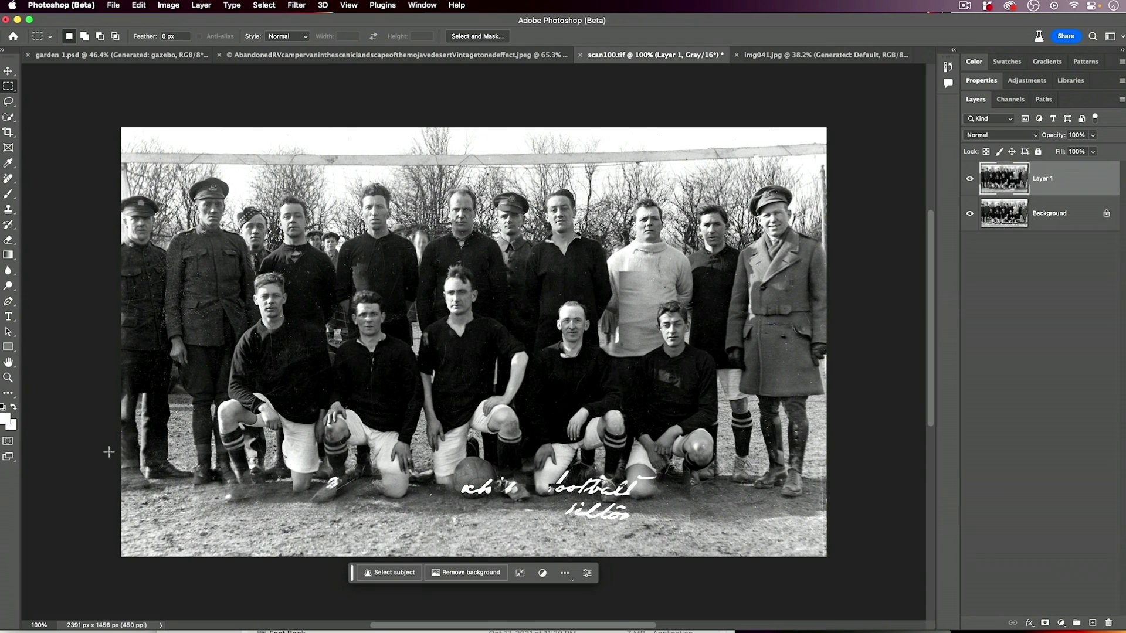
# Mask out the restored layer over the handwritten caption along the photo's lower edge and compare it with the original.
pyautogui.moveTo(118, 456); pyautogui.dragTo(904, 571)
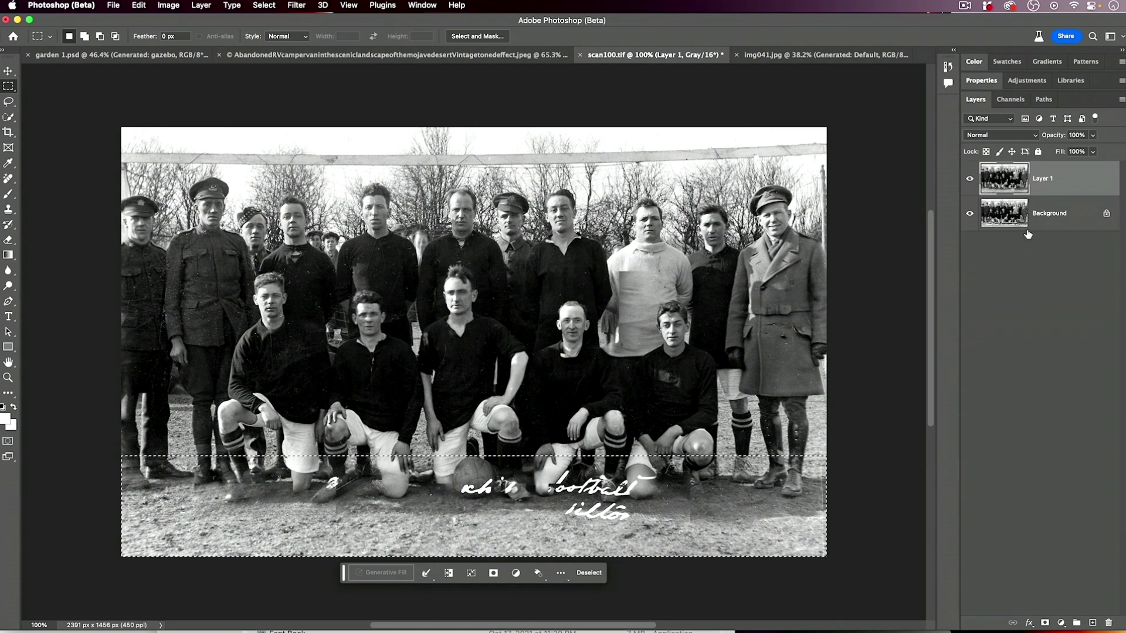
pyautogui.click(1045, 623)
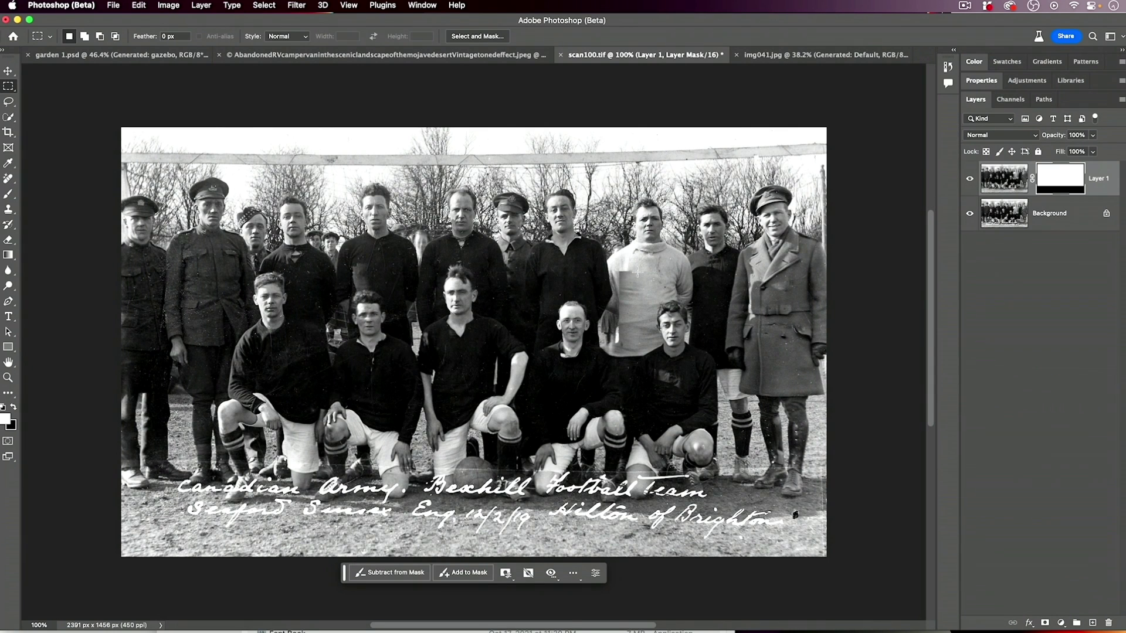
pyautogui.click(972, 179)
pyautogui.click(969, 181)
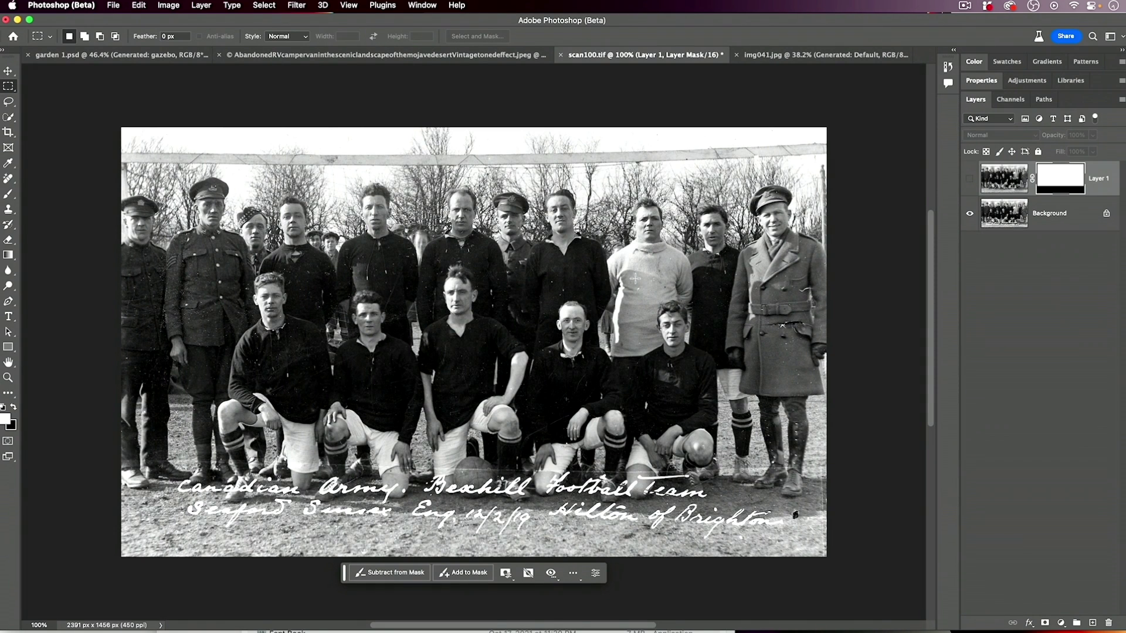
pyautogui.click(970, 179)
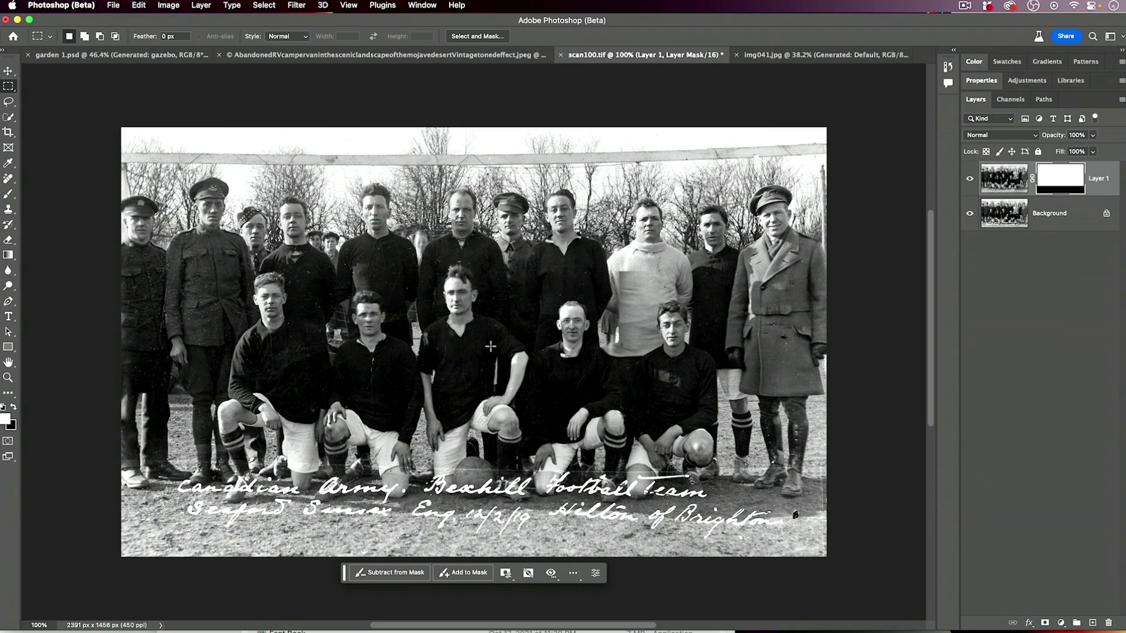
# Paint black on the restored layer's mask over the white sweater with a Normal-mode brush at 99% opacity.
pyautogui.press('b')
pyautogui.press('x')
pyautogui.press('[')
pyautogui.press('[')
pyautogui.press('[')
pyautogui.press('[')
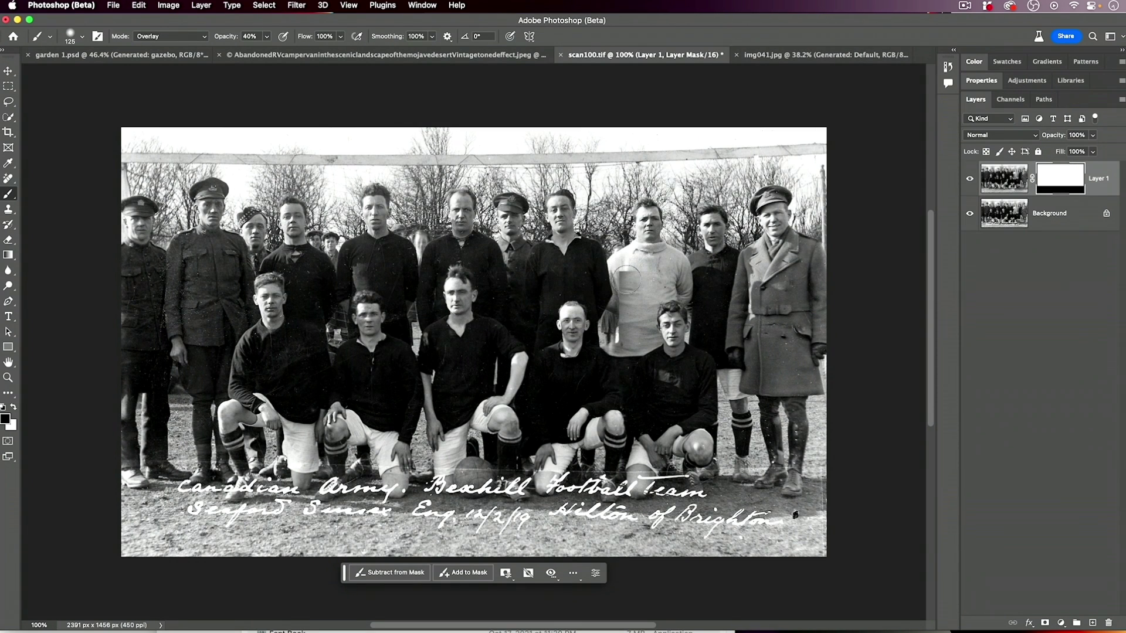
pyautogui.click(190, 37)
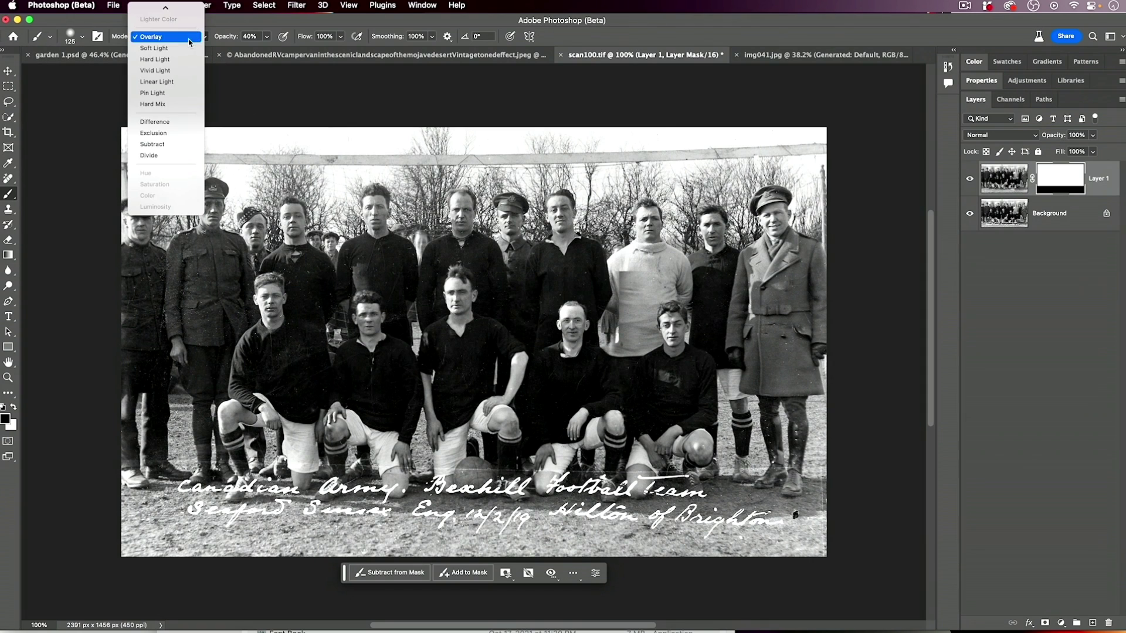
pyautogui.click(153, 9)
pyautogui.moveTo(233, 40); pyautogui.dragTo(421, 33)
pyautogui.moveTo(651, 254)
pyautogui.mouseDown()
pyautogui.moveTo(623, 281)
pyautogui.moveTo(613, 273)
pyautogui.moveTo(621, 281)
pyautogui.moveTo(629, 271)
pyautogui.mouseUp()
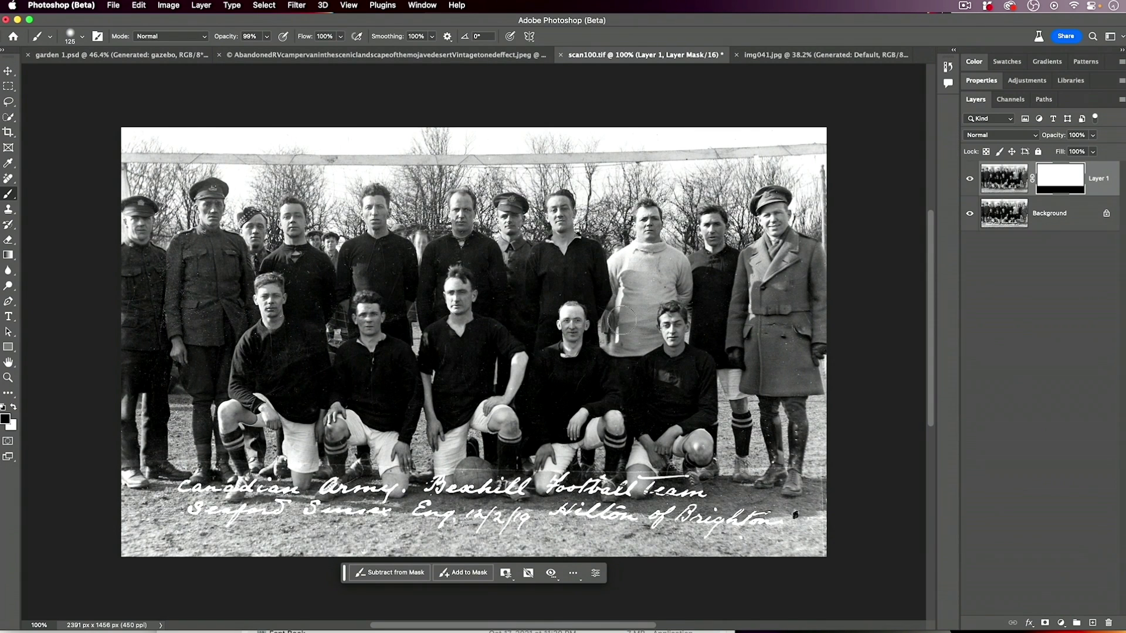
pyautogui.moveTo(621, 337); pyautogui.dragTo(633, 274)
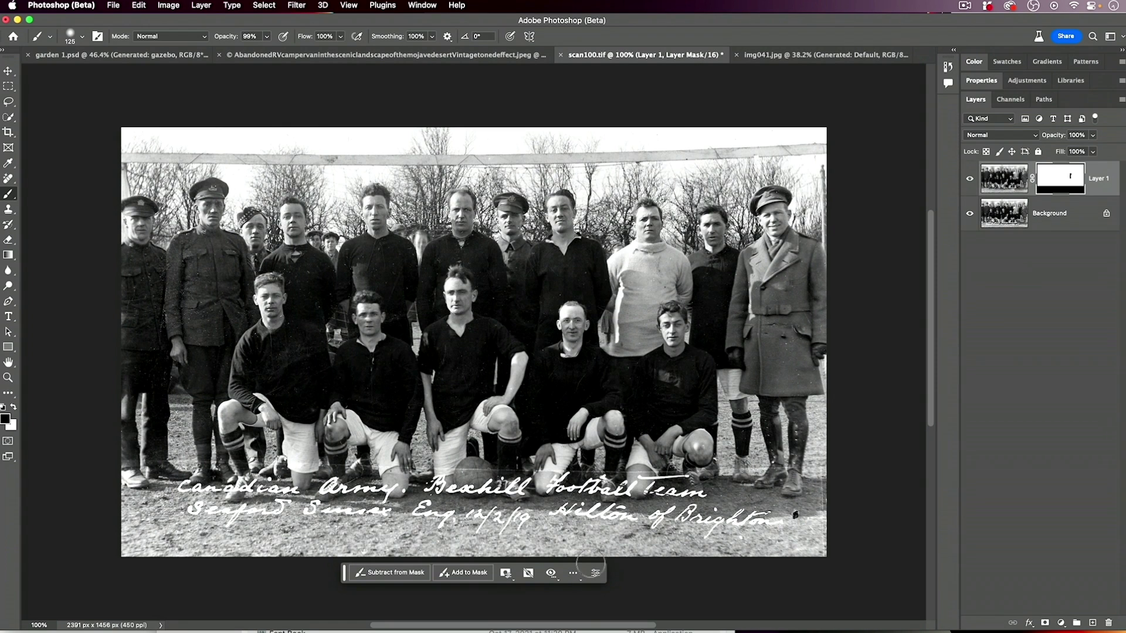
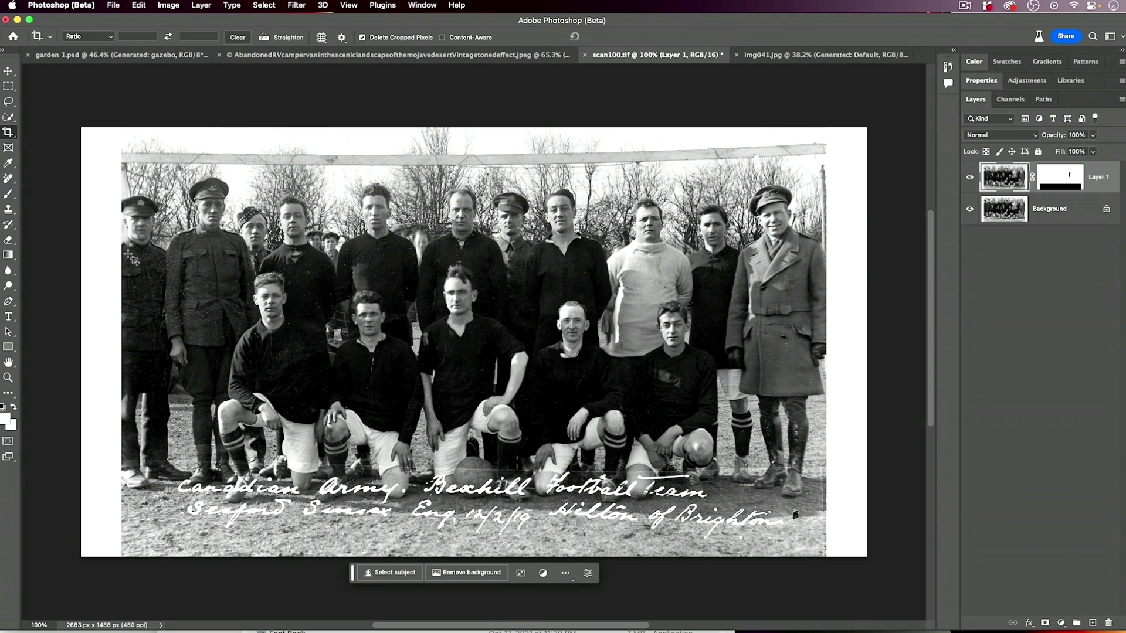
# Select the blank canvas strip along the photo's right edge at full height.
pyautogui.press('m')
pyautogui.moveTo(907, 116); pyautogui.dragTo(840, 370)
pyautogui.moveTo(839, 521); pyautogui.dragTo(822, 559)
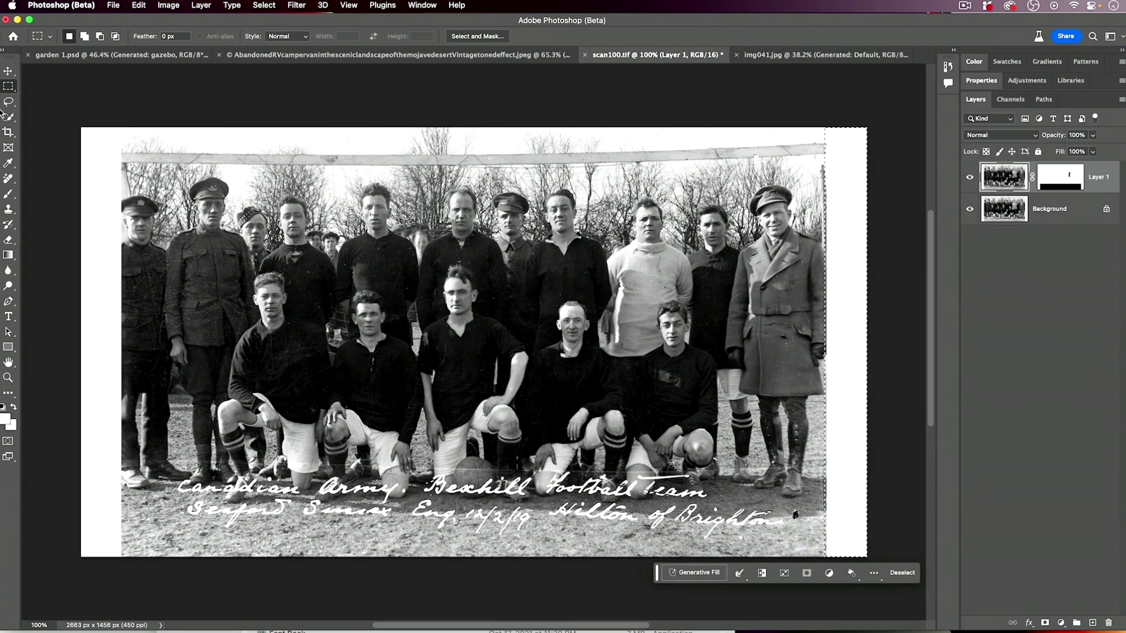
# Add the blank strip on the photo's left side to the selection and run Generative Fill without a prompt.
pyautogui.moveTo(74, 120); pyautogui.dragTo(123, 578)
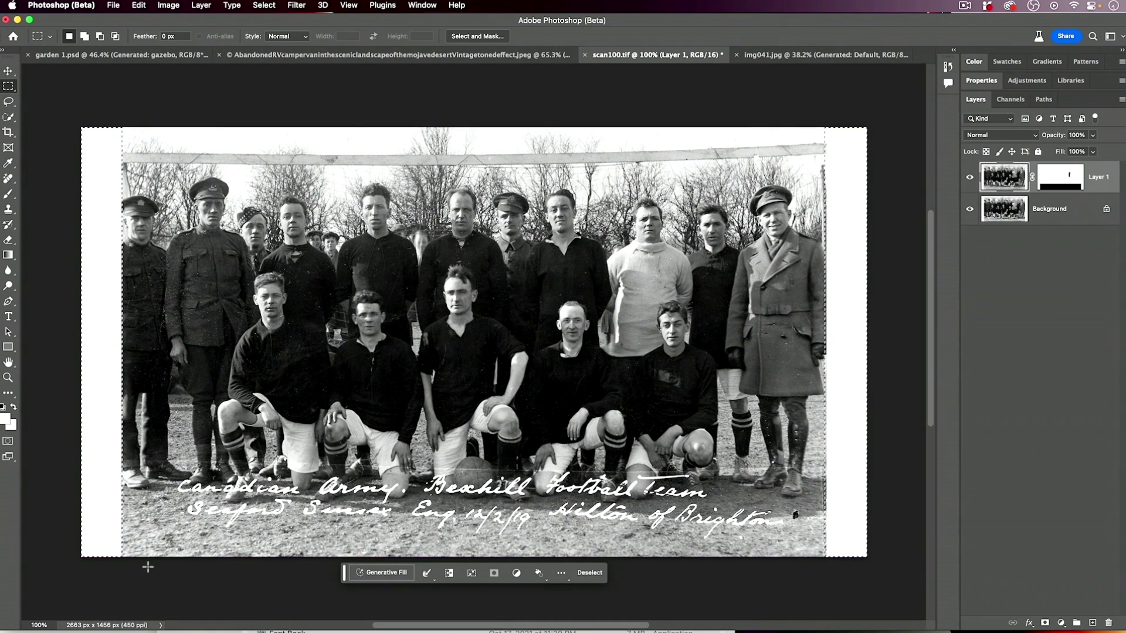
pyautogui.click(376, 573)
pyautogui.click(548, 574)
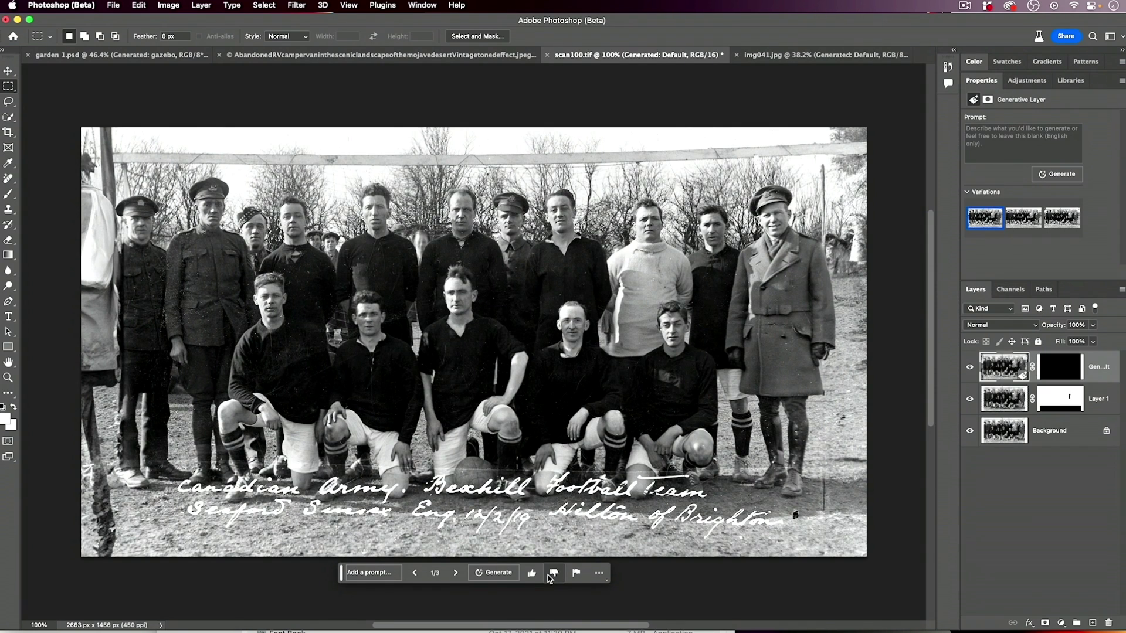
# Preview all three generated variations of the photo's extended sides and return to the first one.
pyautogui.click(1024, 218)
pyautogui.click(986, 218)
pyautogui.click(1013, 225)
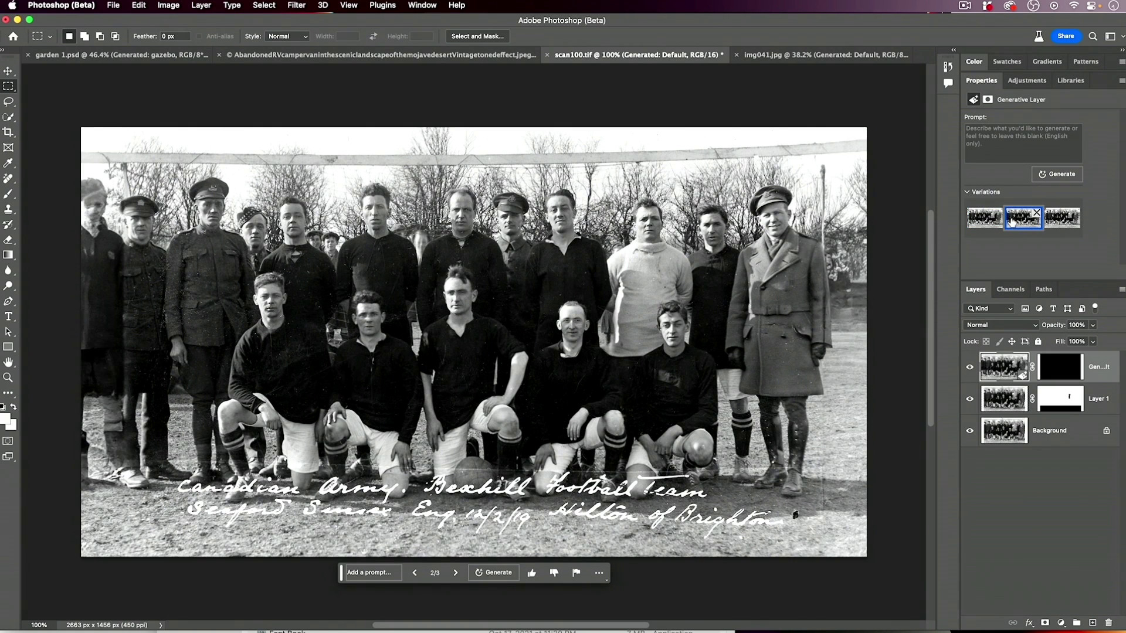
pyautogui.click(1054, 227)
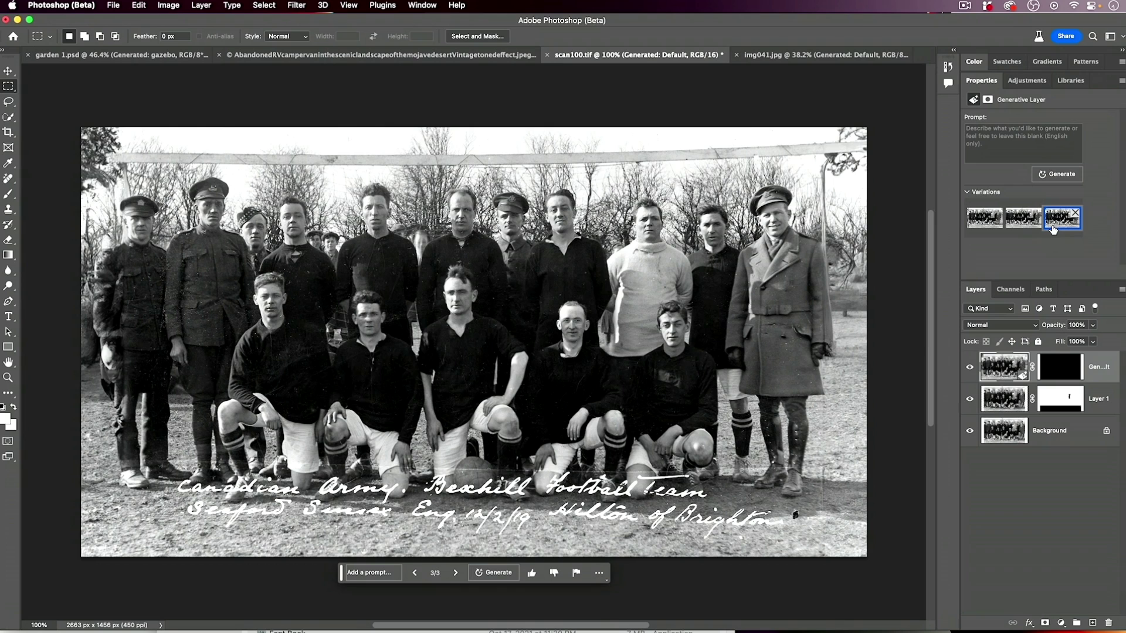
pyautogui.click(982, 223)
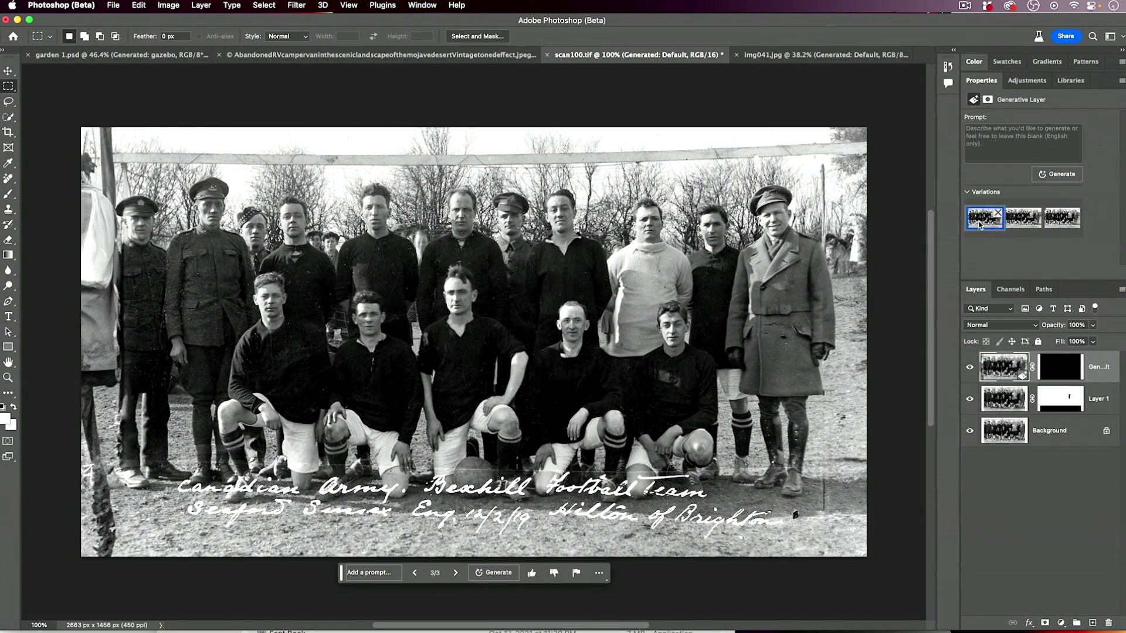
# Delete the second and third variations, then generate a new promptless set and preview its second and third results.
pyautogui.click(1037, 212)
pyautogui.click(1037, 212)
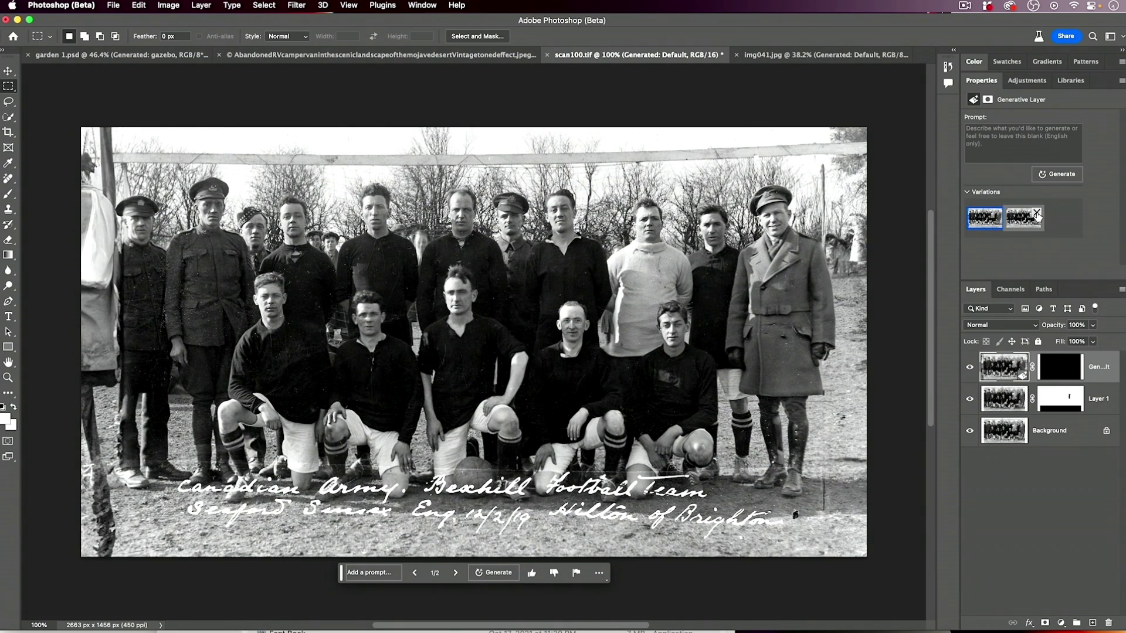
pyautogui.click(1051, 175)
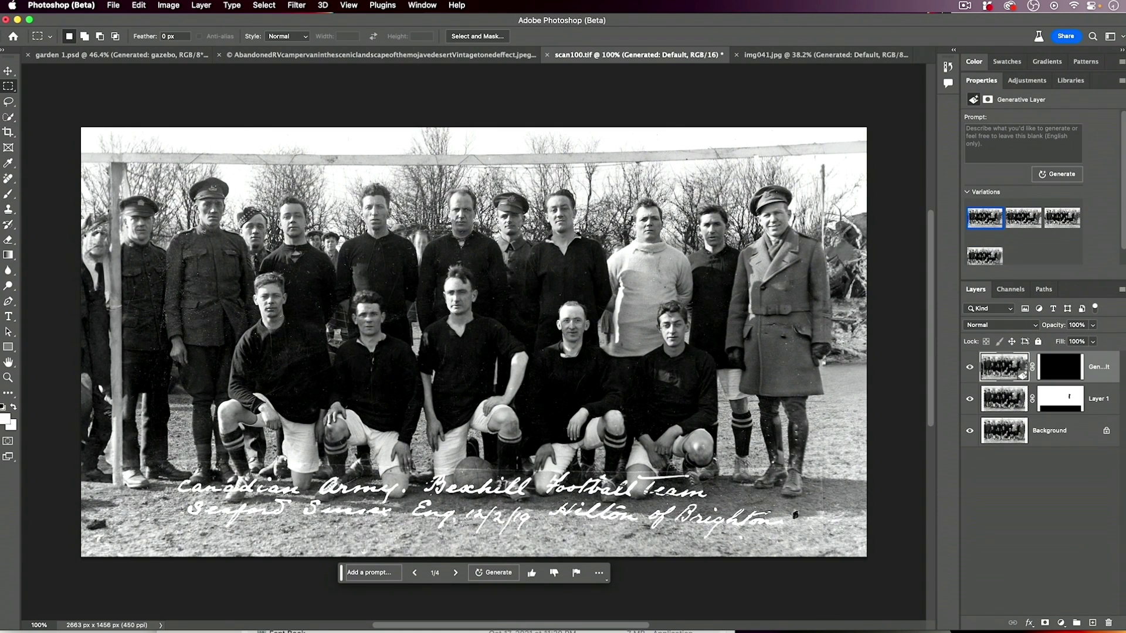
pyautogui.click(1020, 225)
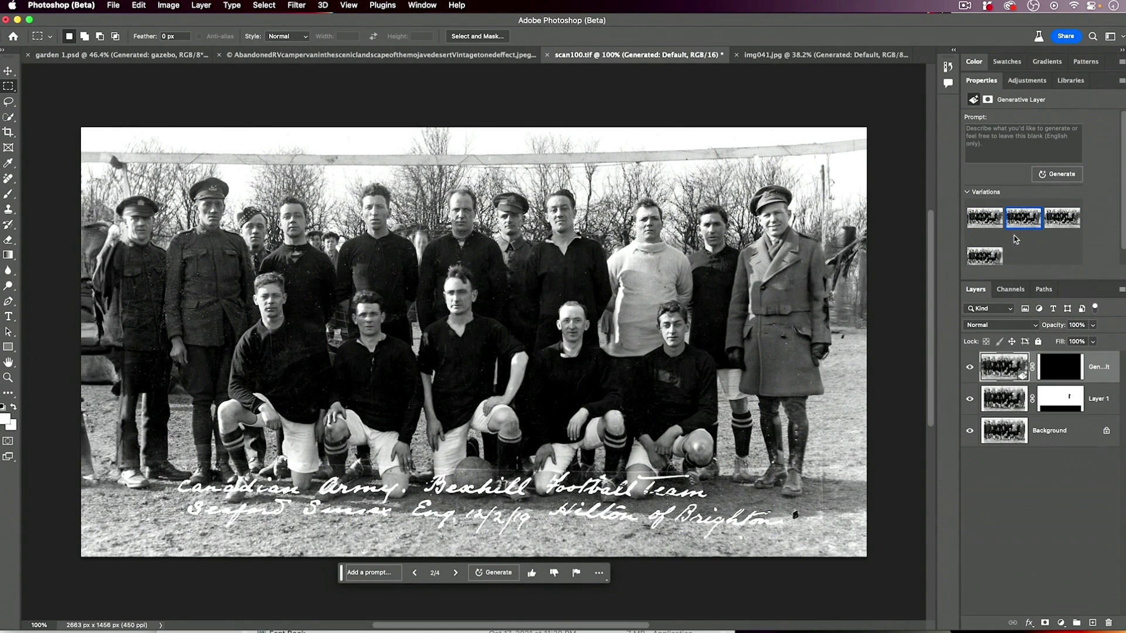
pyautogui.click(1062, 225)
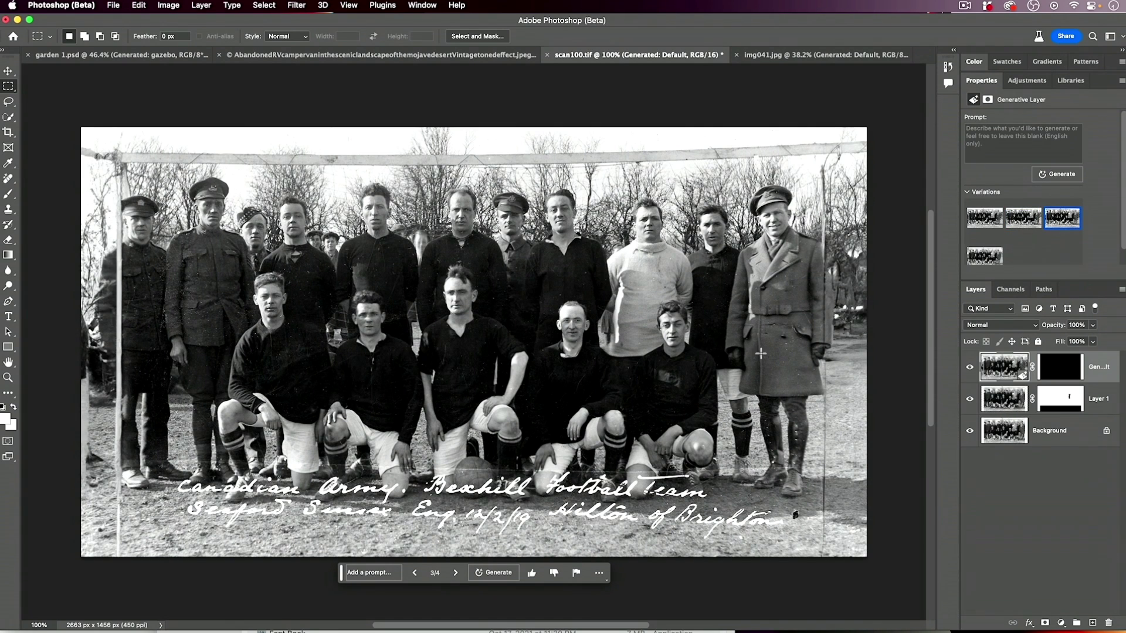
# Revert the document history to the state where only the right blank strip is selected.
pyautogui.click(948, 66)
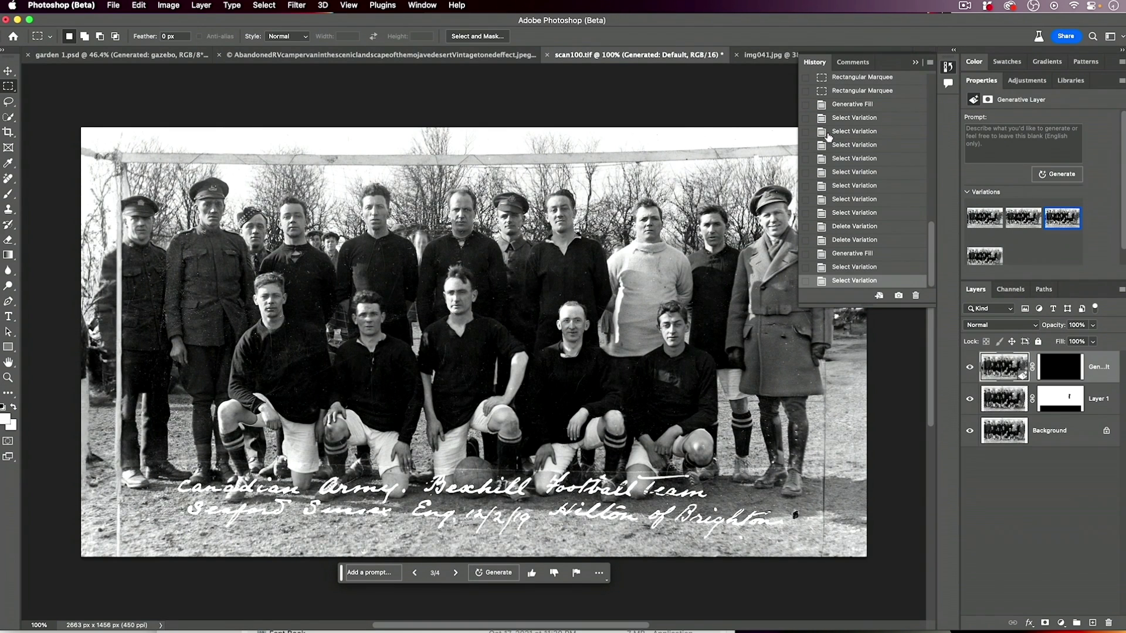
pyautogui.click(819, 92)
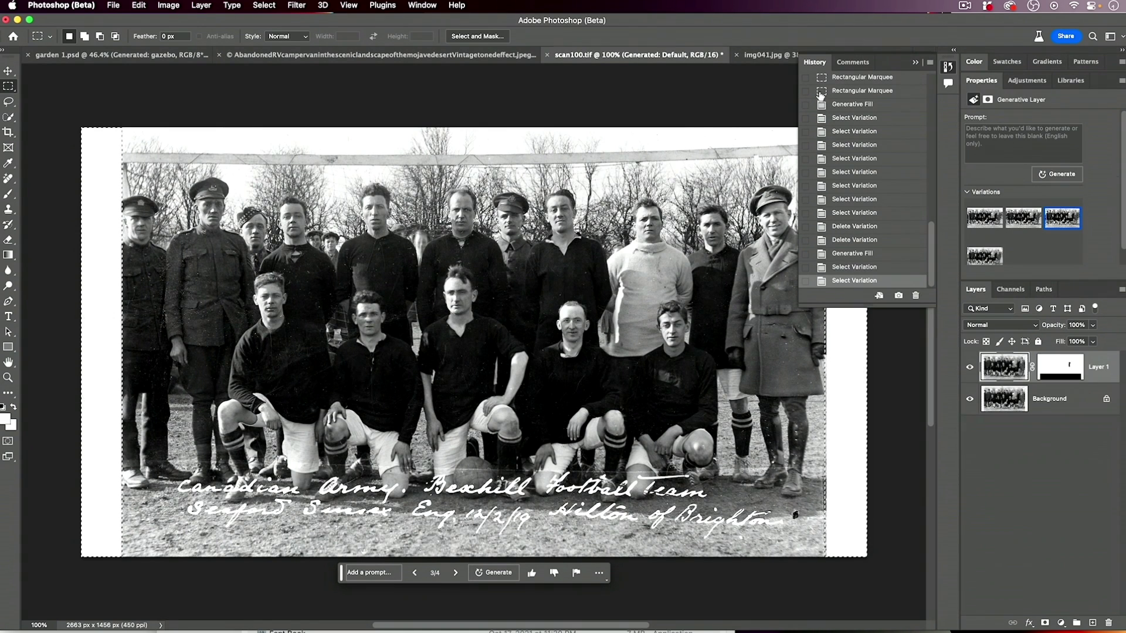
pyautogui.click(822, 78)
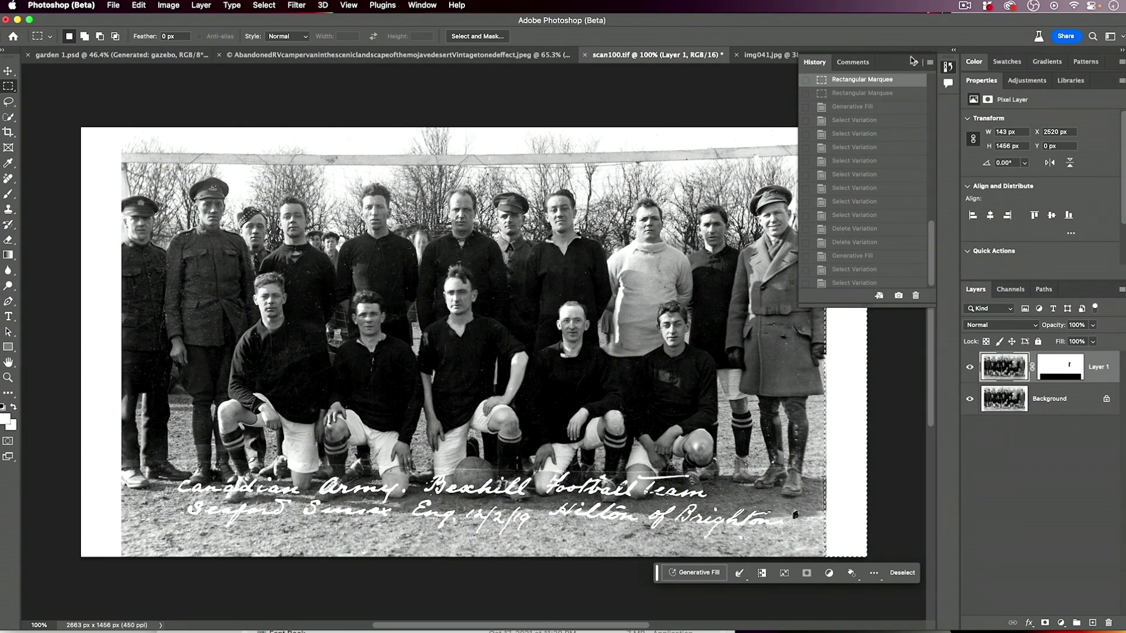
pyautogui.click(916, 65)
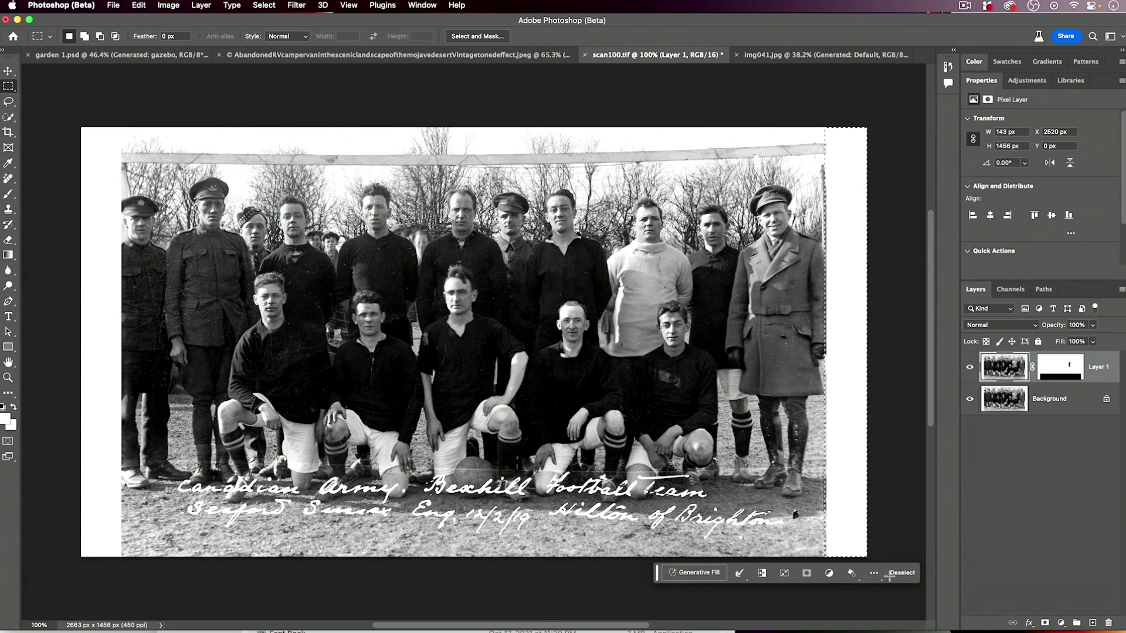
# Fill the right blank strip with Generative Fill without a prompt and choose the third variation, with the thick post.
pyautogui.click(713, 574)
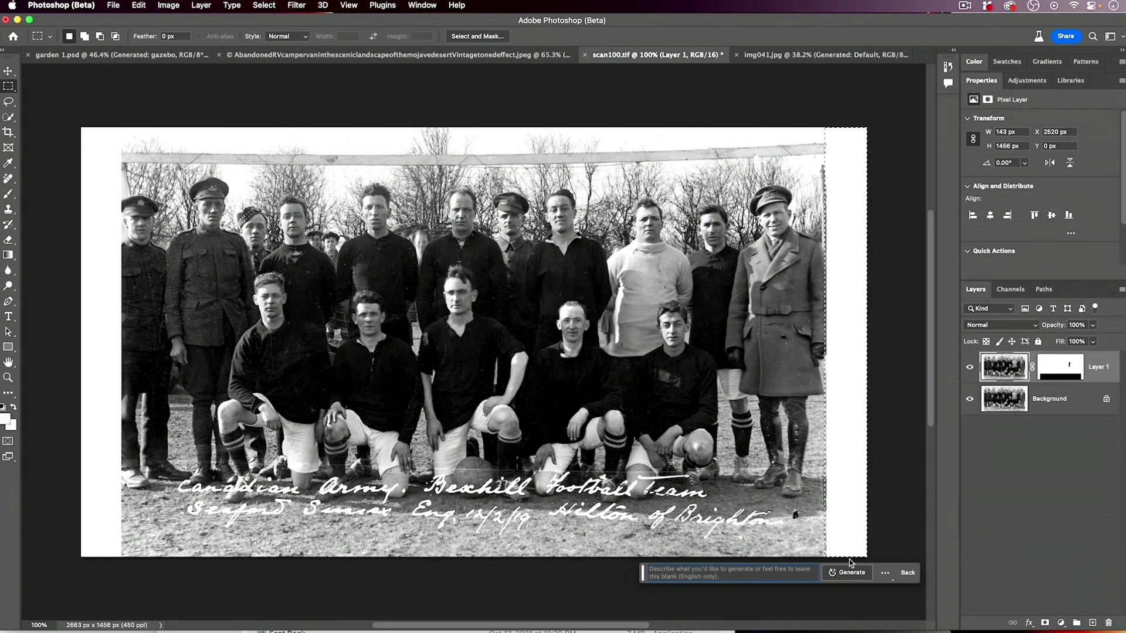
pyautogui.click(852, 574)
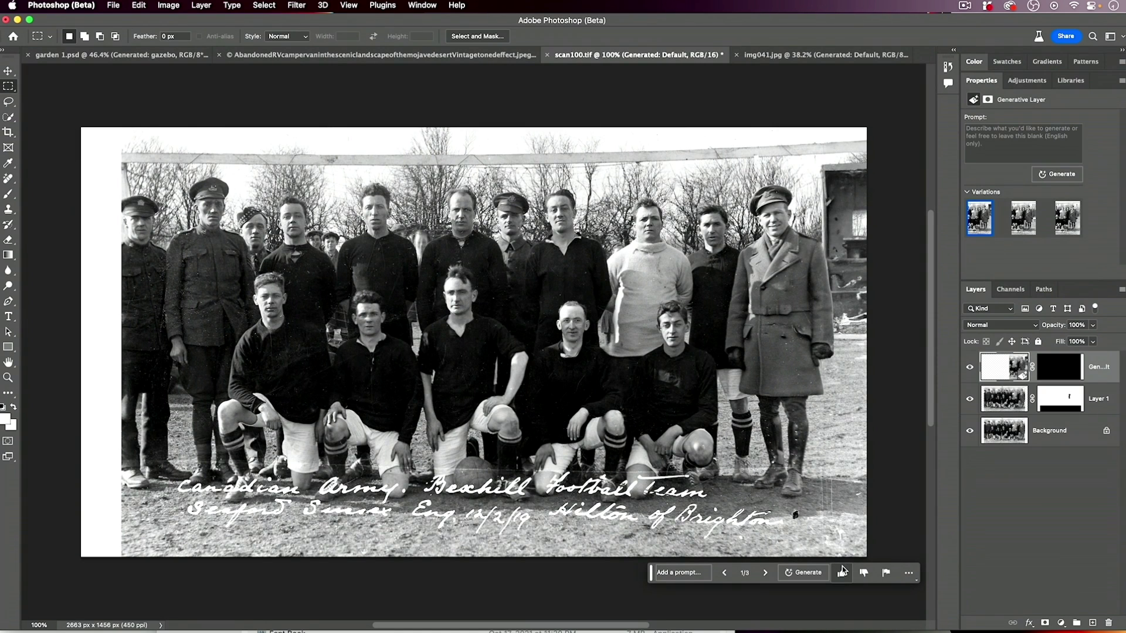
pyautogui.click(1023, 218)
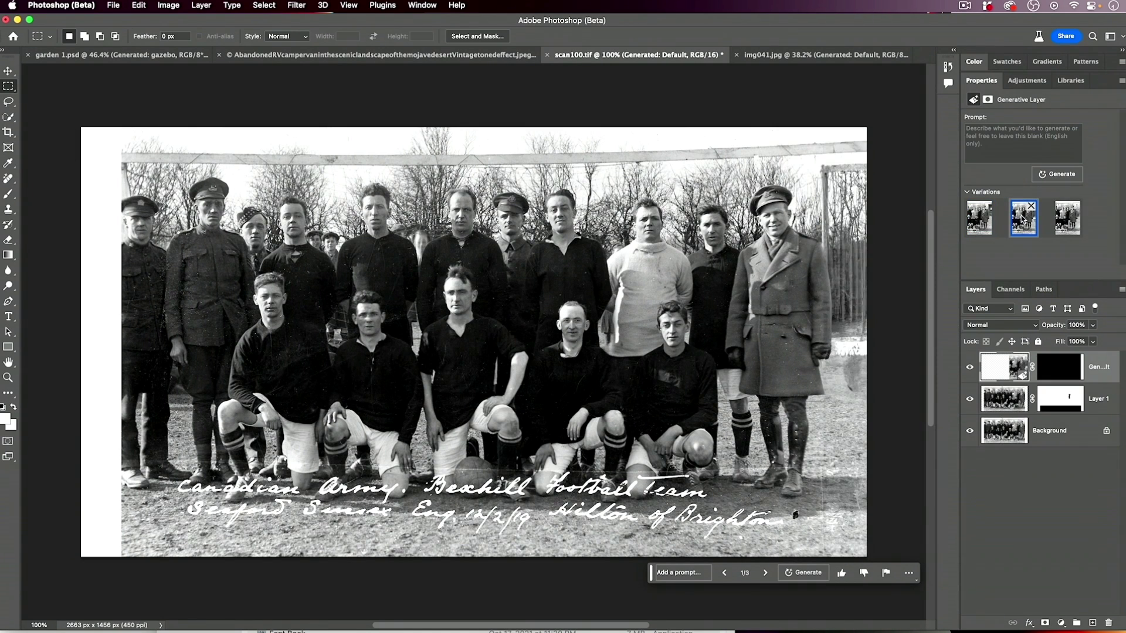
pyautogui.click(1062, 224)
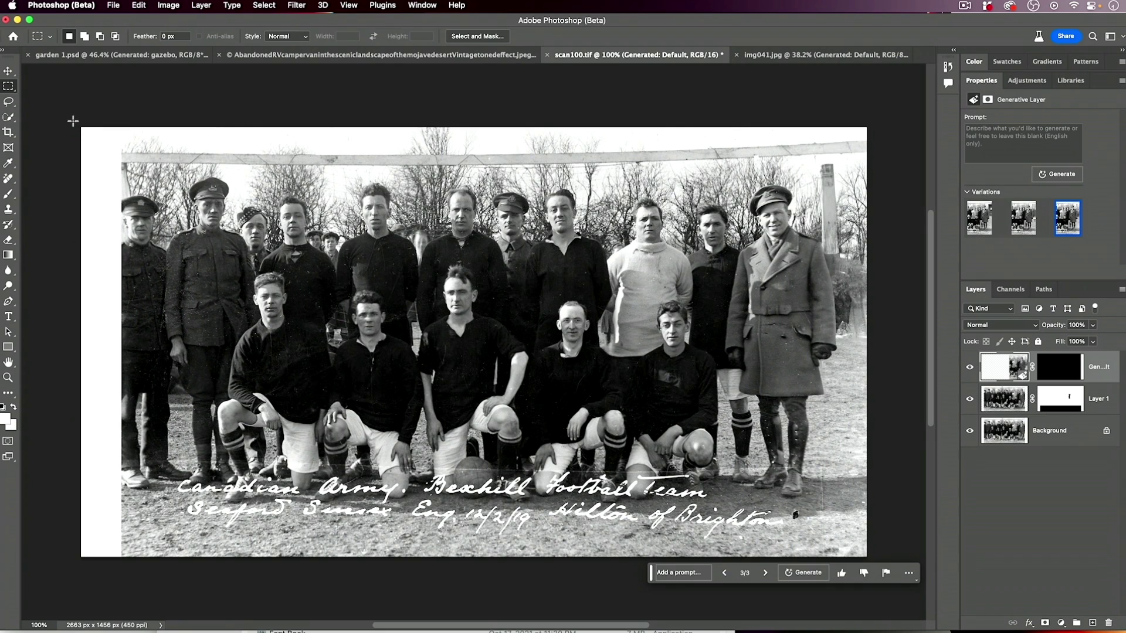
# Select the left blank strip, fill it with Generative Fill without a prompt and switch to the second variation.
pyautogui.moveTo(72, 120); pyautogui.dragTo(124, 576)
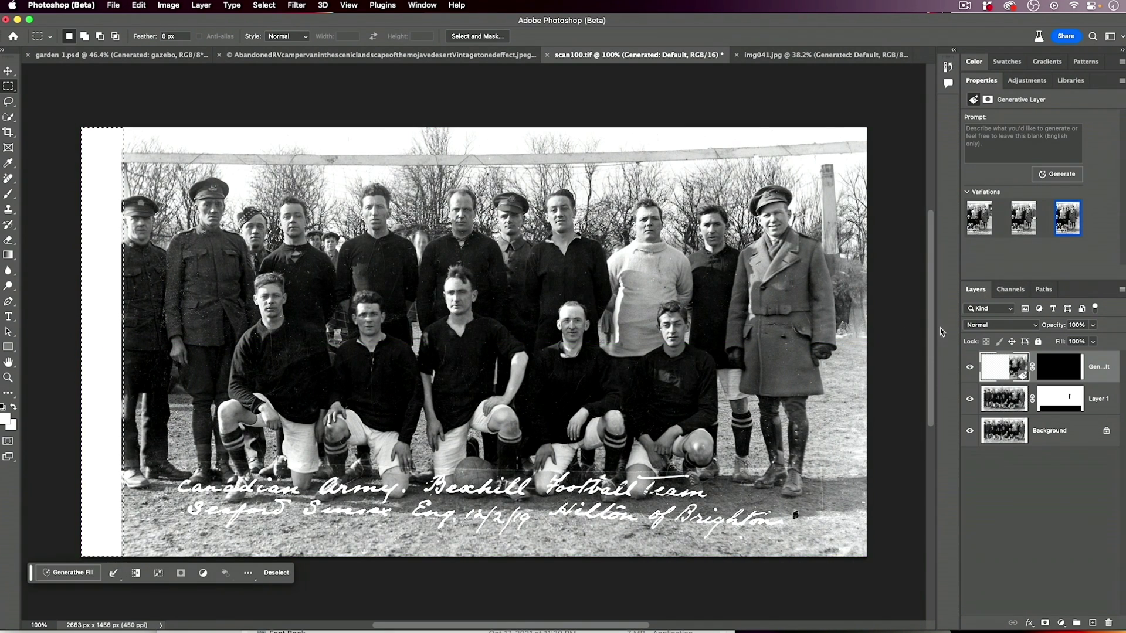
pyautogui.click(65, 573)
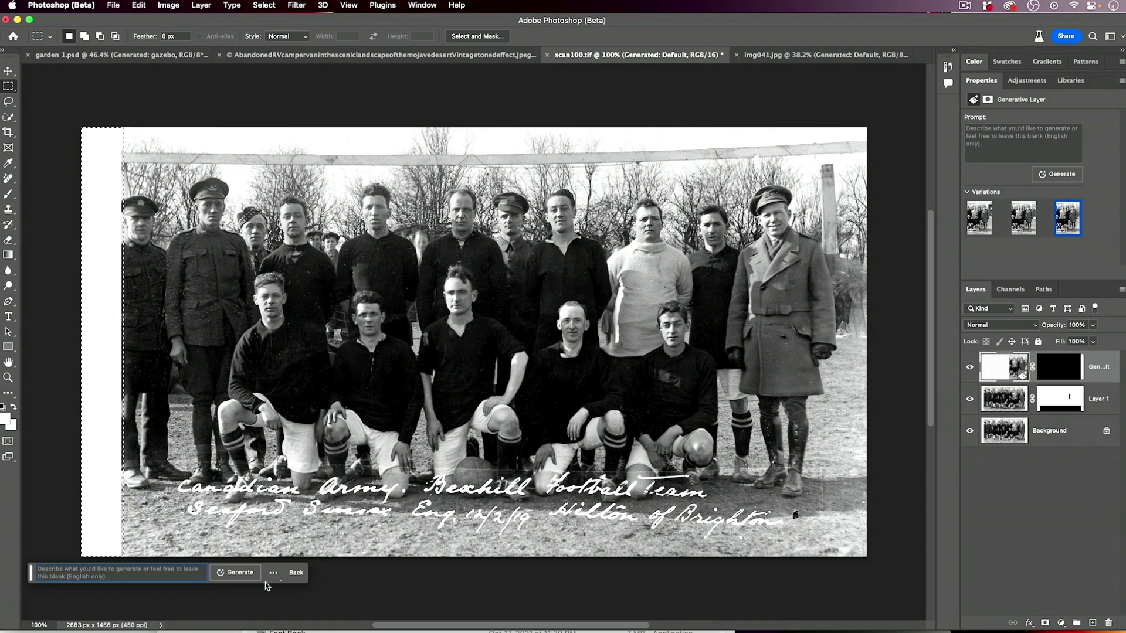
pyautogui.click(258, 572)
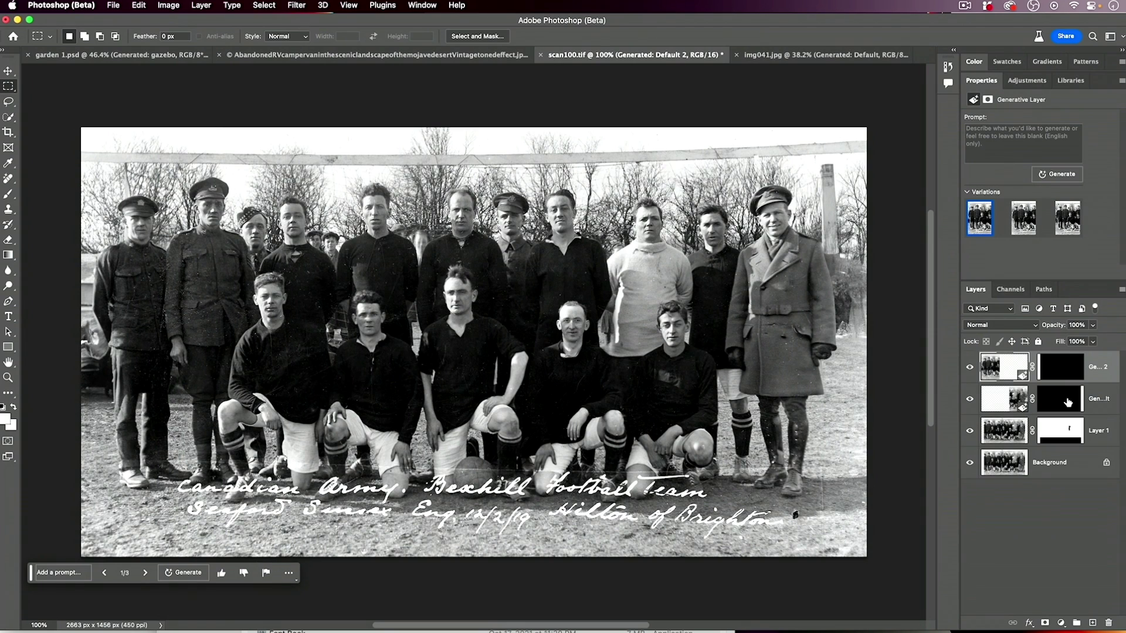
pyautogui.click(1026, 222)
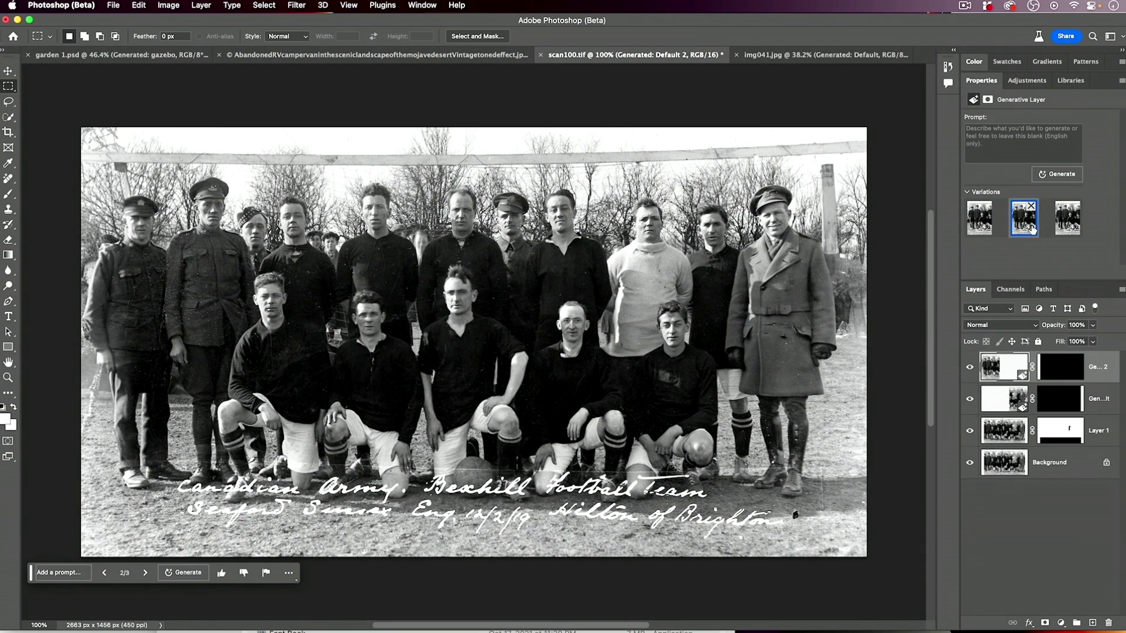
# Preview the third variation for the left strip, then choose the first one.
pyautogui.click(1067, 226)
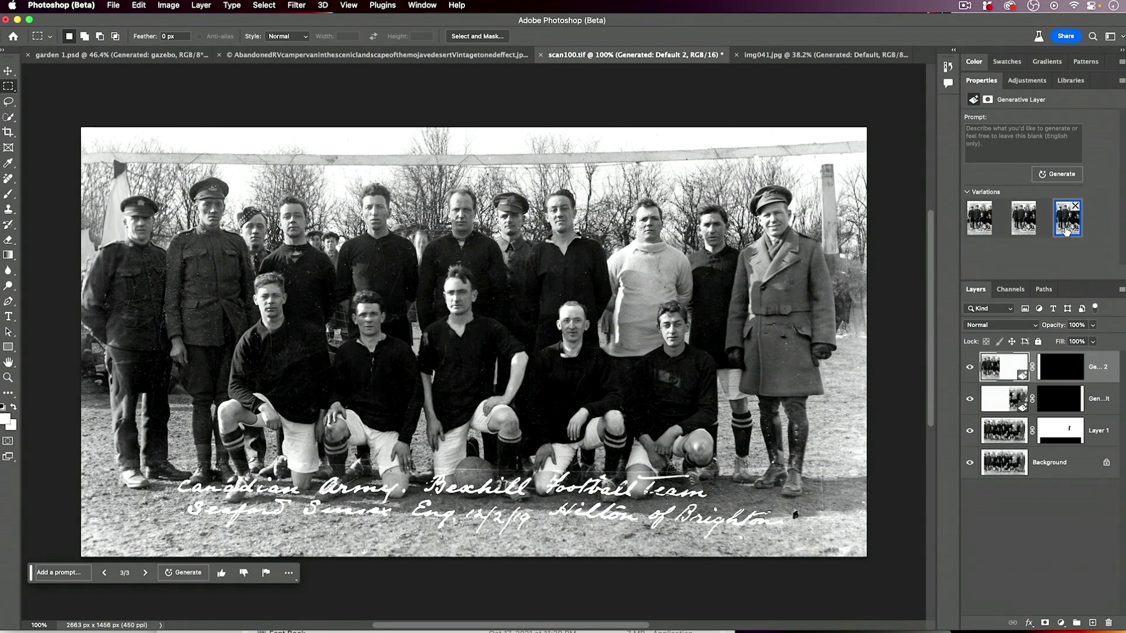
pyautogui.click(982, 229)
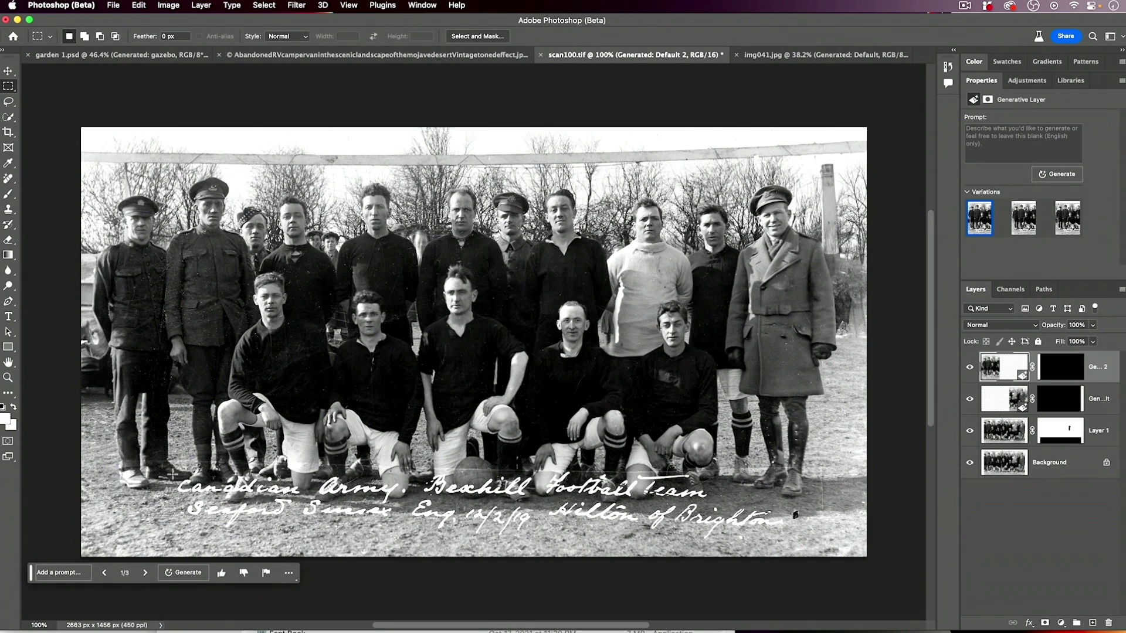
# Marquee the handwritten caption at the foot of the team photo and sample its white ink with Color Range.
pyautogui.moveTo(175, 474); pyautogui.dragTo(795, 514)
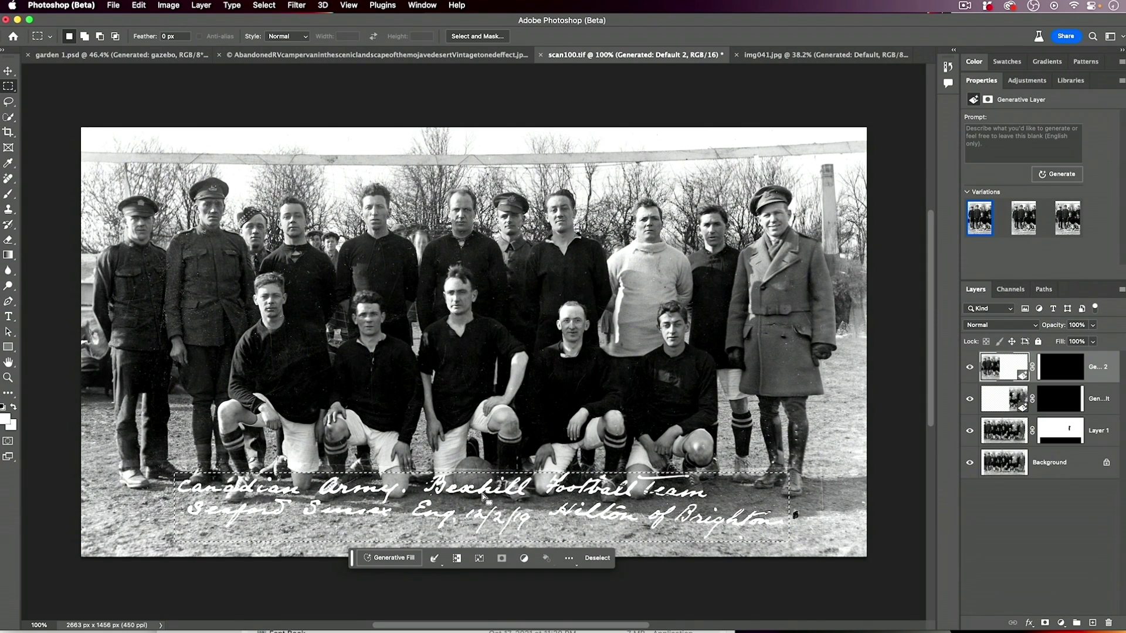
pyautogui.click(261, 5)
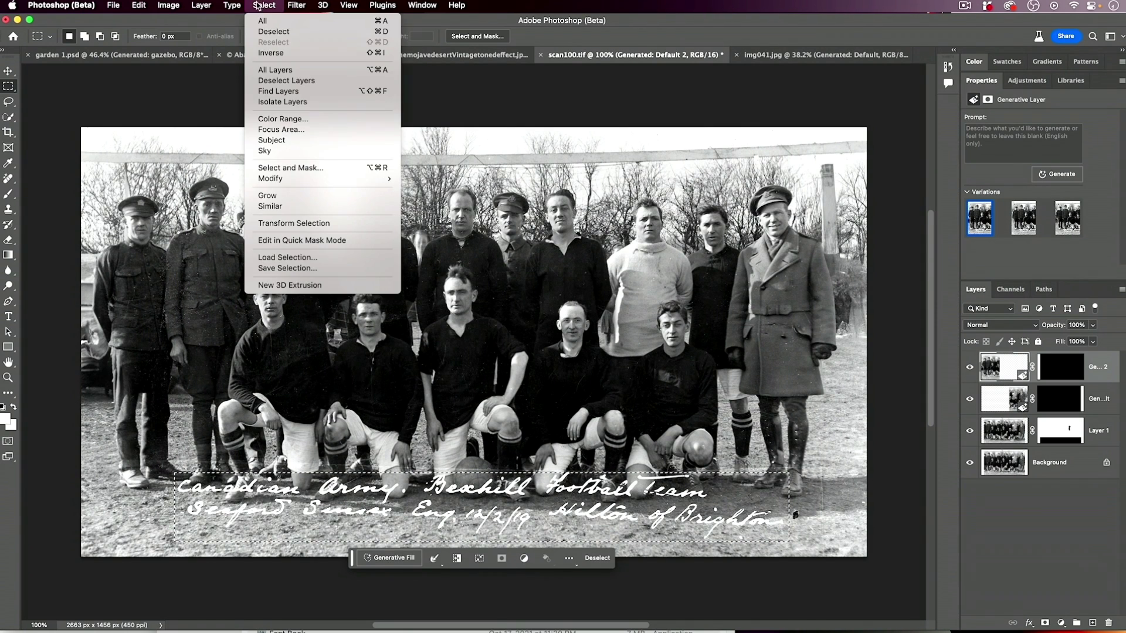
pyautogui.click(273, 119)
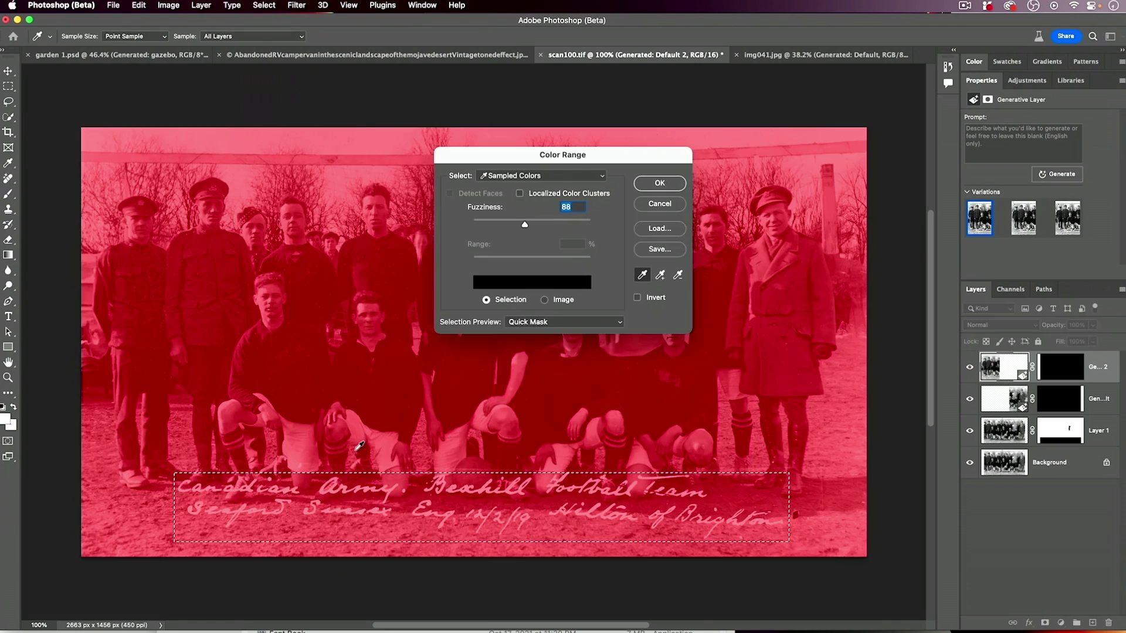
pyautogui.click(330, 494)
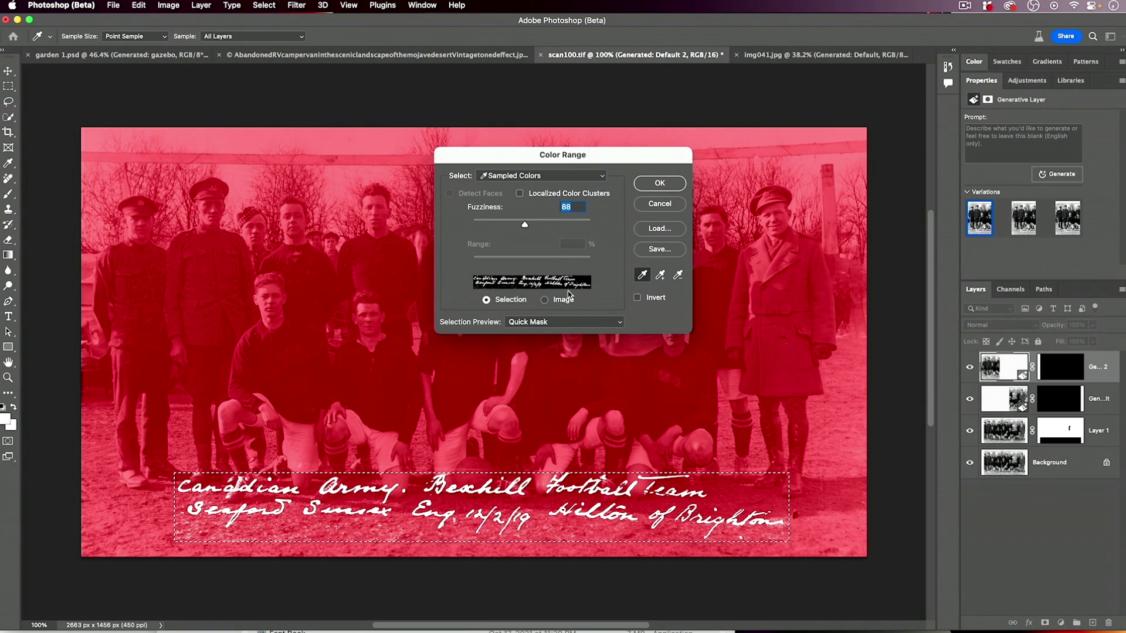
# Try several Color Range fuzziness values, settle on 50 and apply it to select the white lettering.
pyautogui.moveTo(525, 226); pyautogui.dragTo(509, 226)
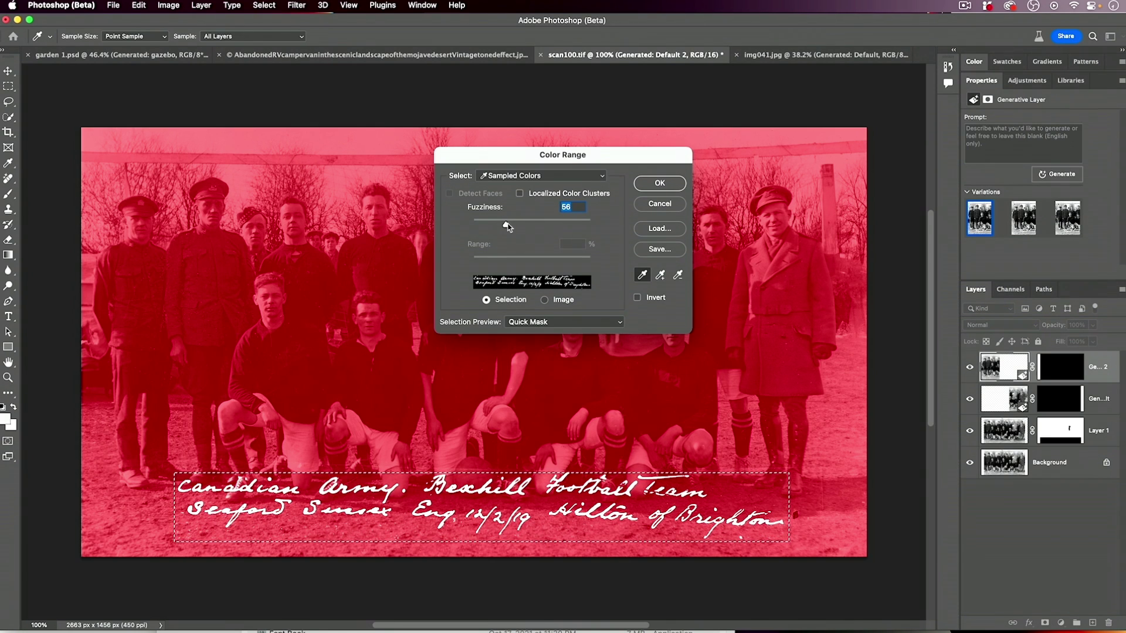
pyautogui.moveTo(508, 227); pyautogui.dragTo(547, 226)
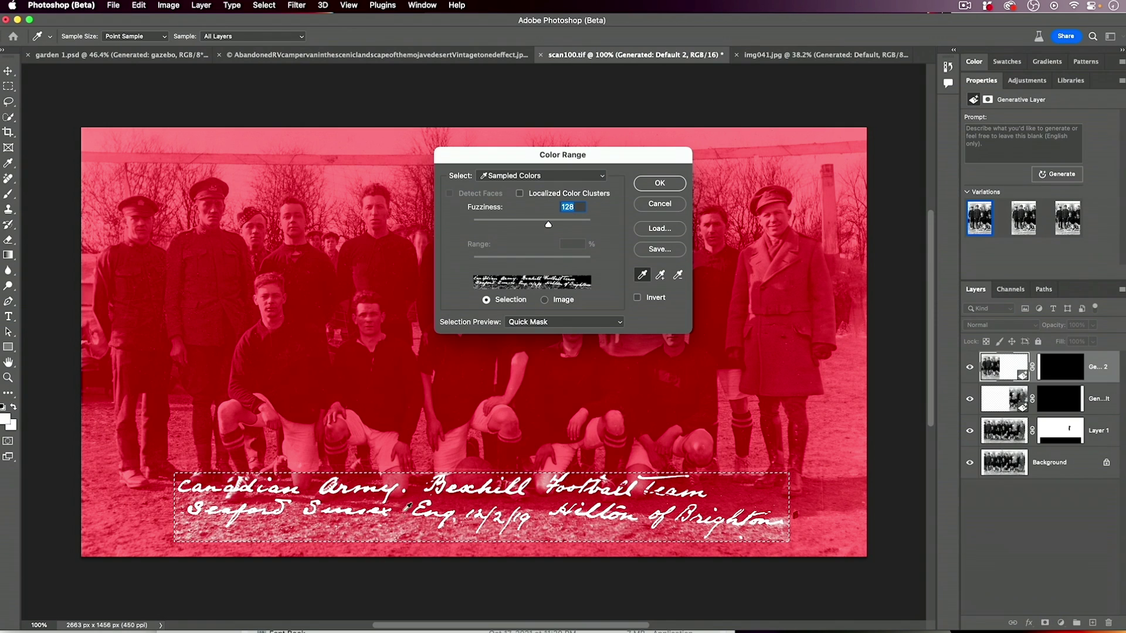
pyautogui.moveTo(548, 226); pyautogui.dragTo(490, 226)
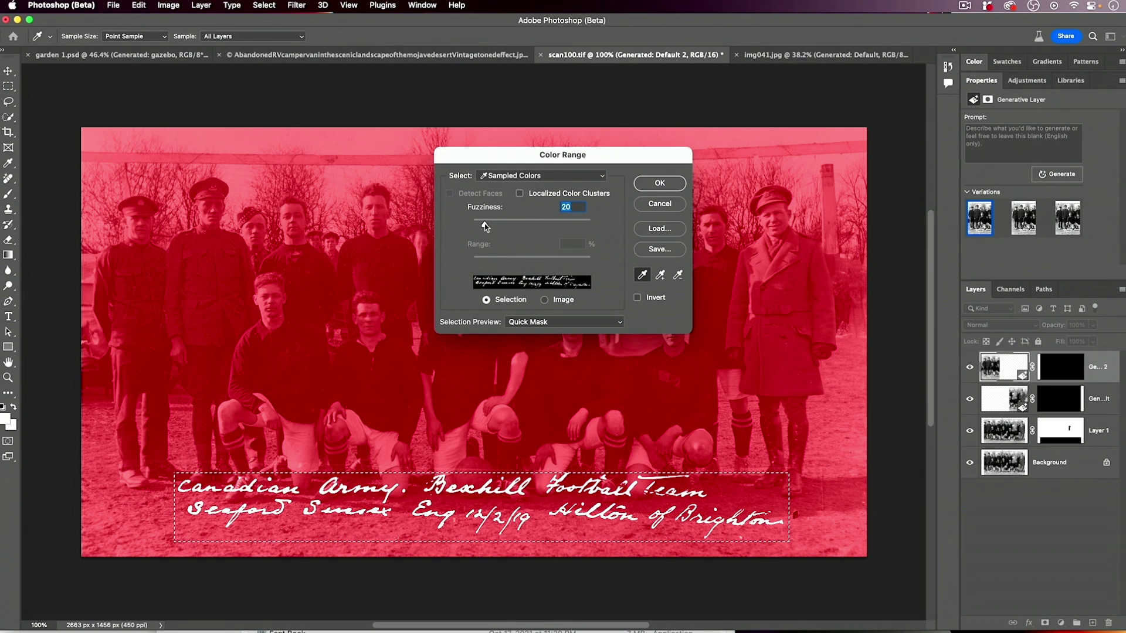
pyautogui.moveTo(492, 227); pyautogui.dragTo(503, 230)
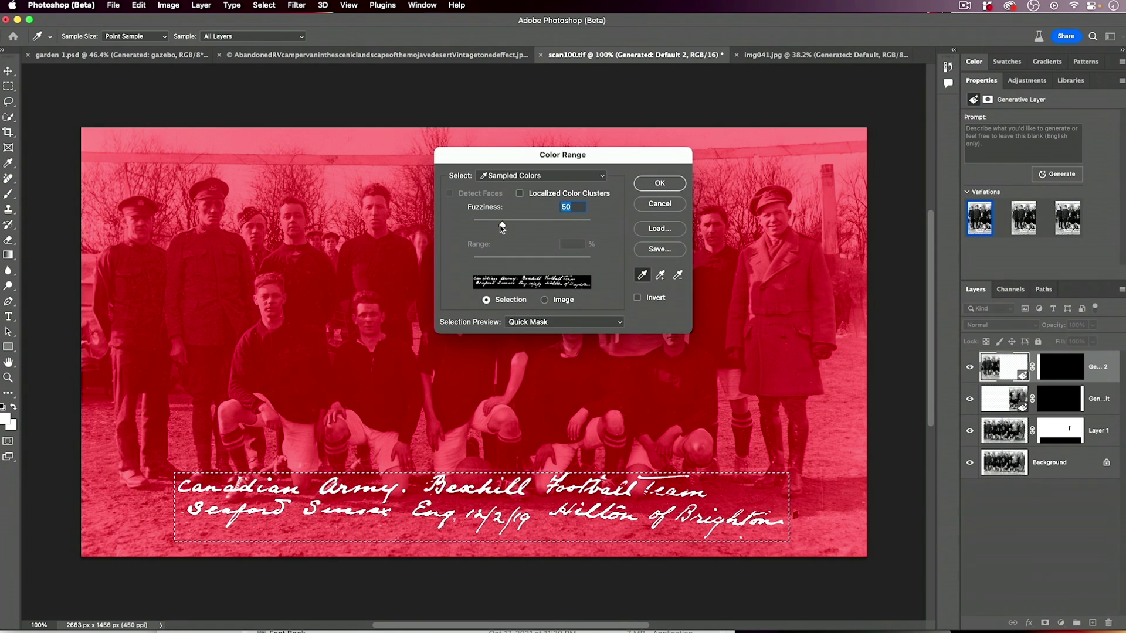
pyautogui.click(662, 186)
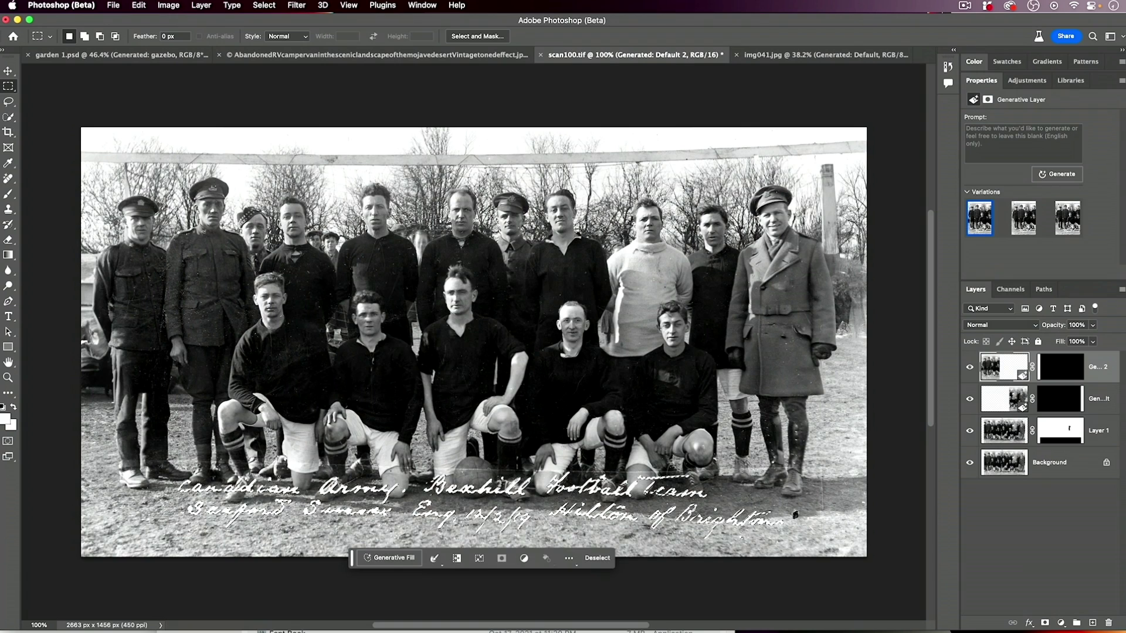
# Expand the lettering selection by 1 pixel and remove the caption with Generative Fill without a prompt.
pyautogui.click(435, 558)
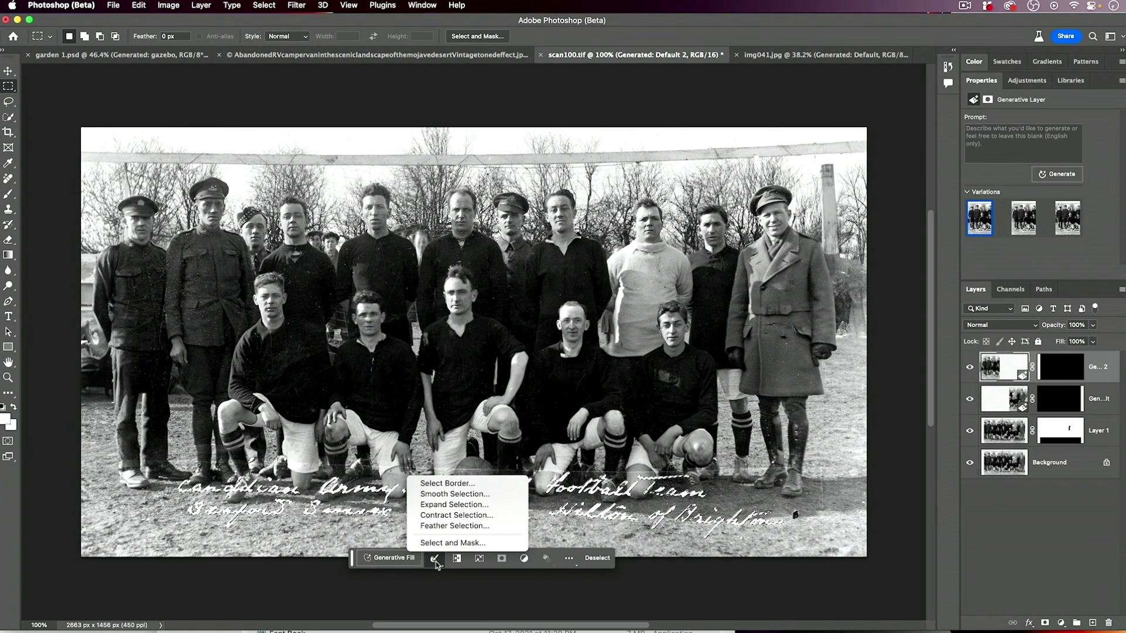
pyautogui.click(444, 506)
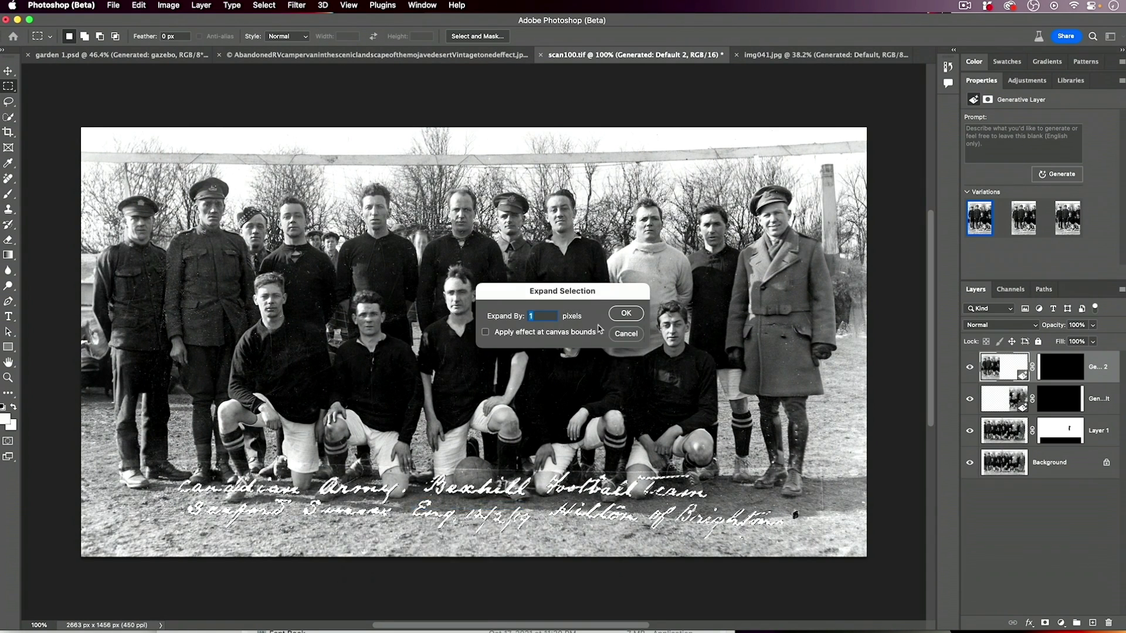
pyautogui.click(623, 315)
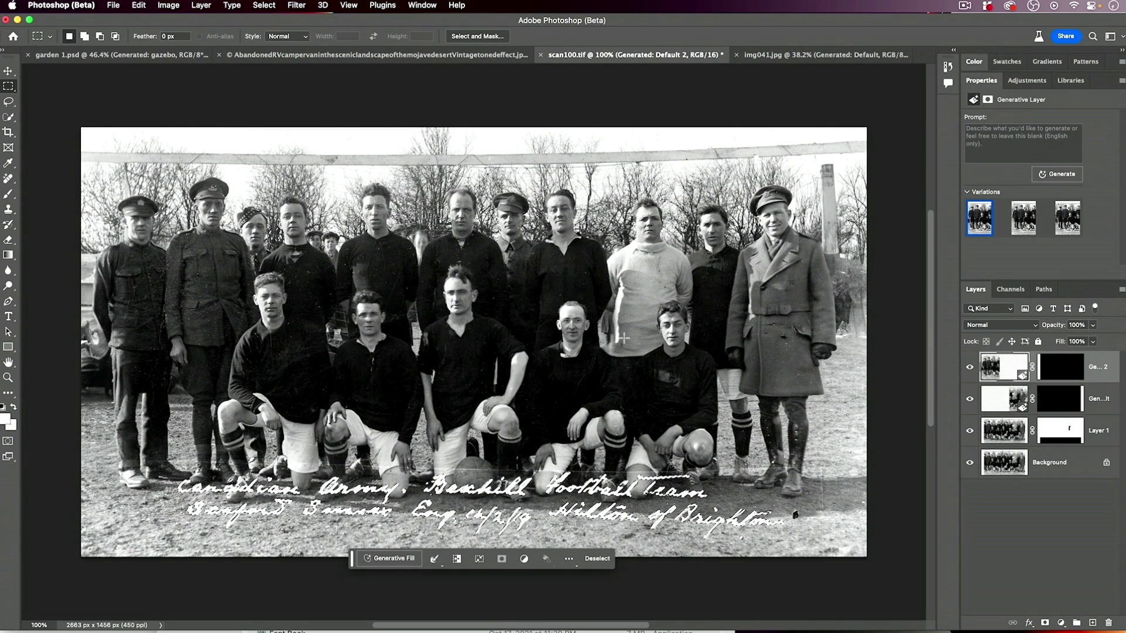
pyautogui.click(390, 558)
pyautogui.click(561, 558)
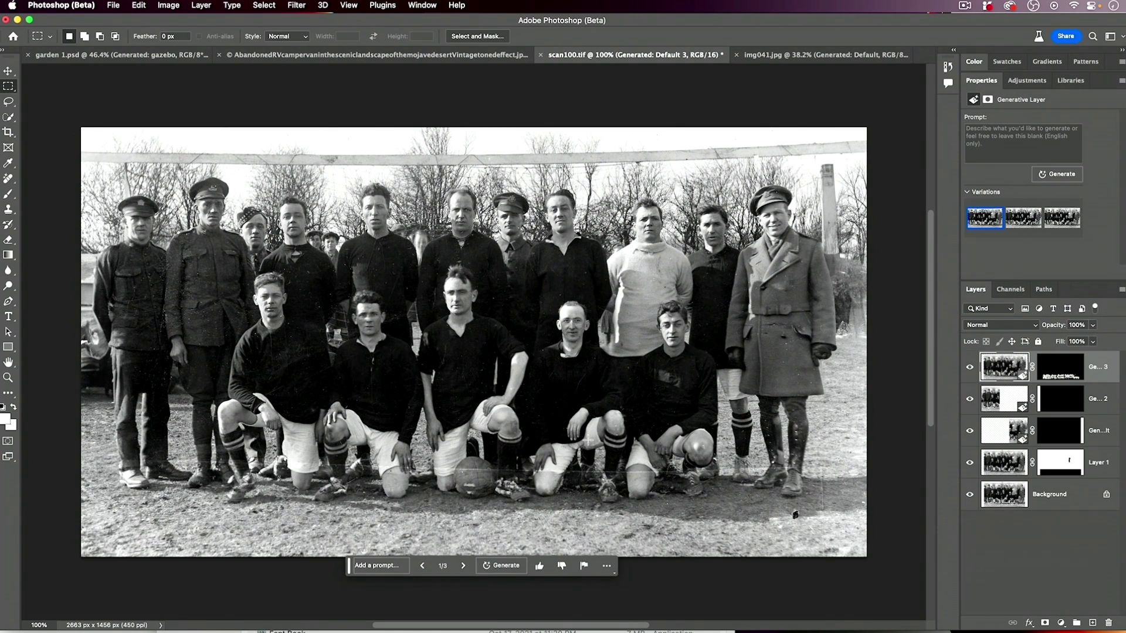
# Lasso the blurry face between the shoulders of the two back-row players in dark jerseys near the photo's centre.
pyautogui.press('super+equal')
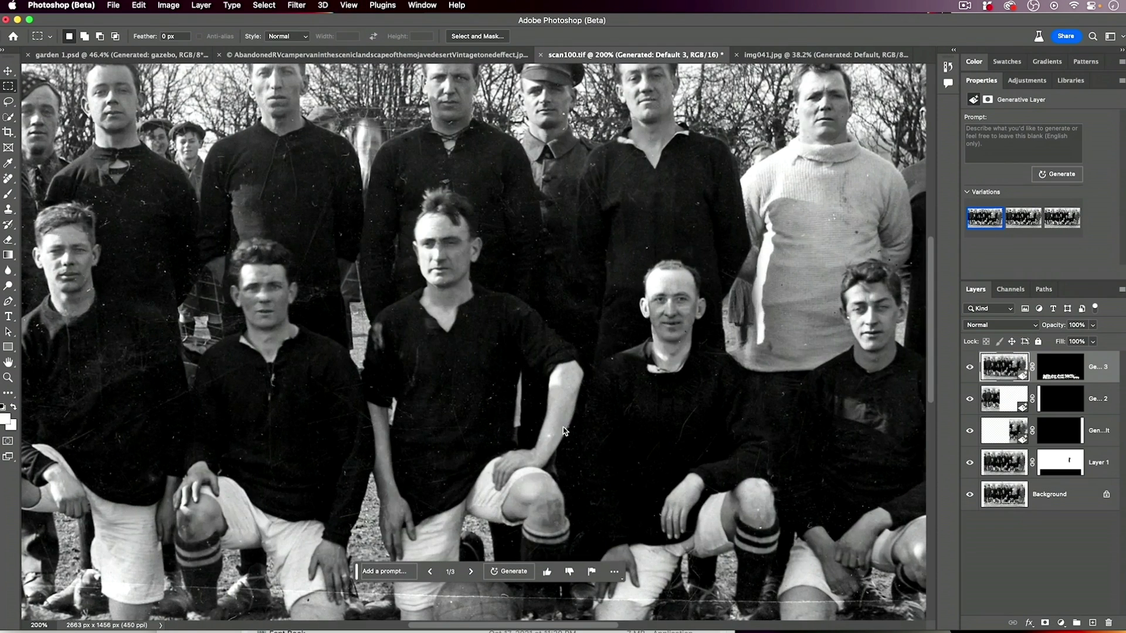
pyautogui.moveTo(378, 184); pyautogui.dragTo(396, 290)
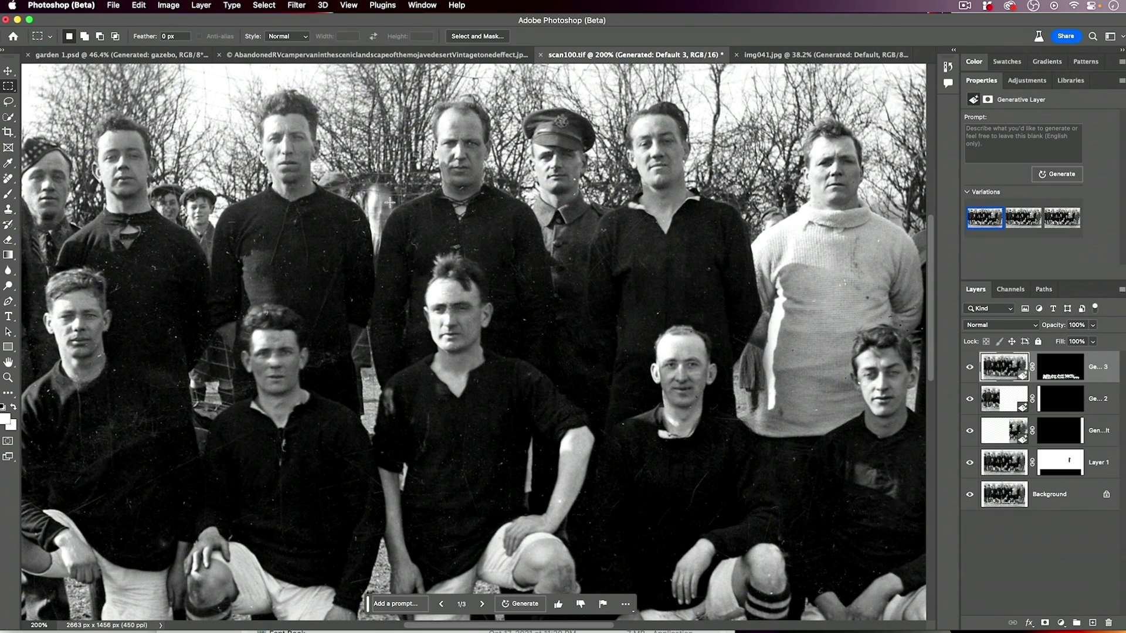
pyautogui.press('l')
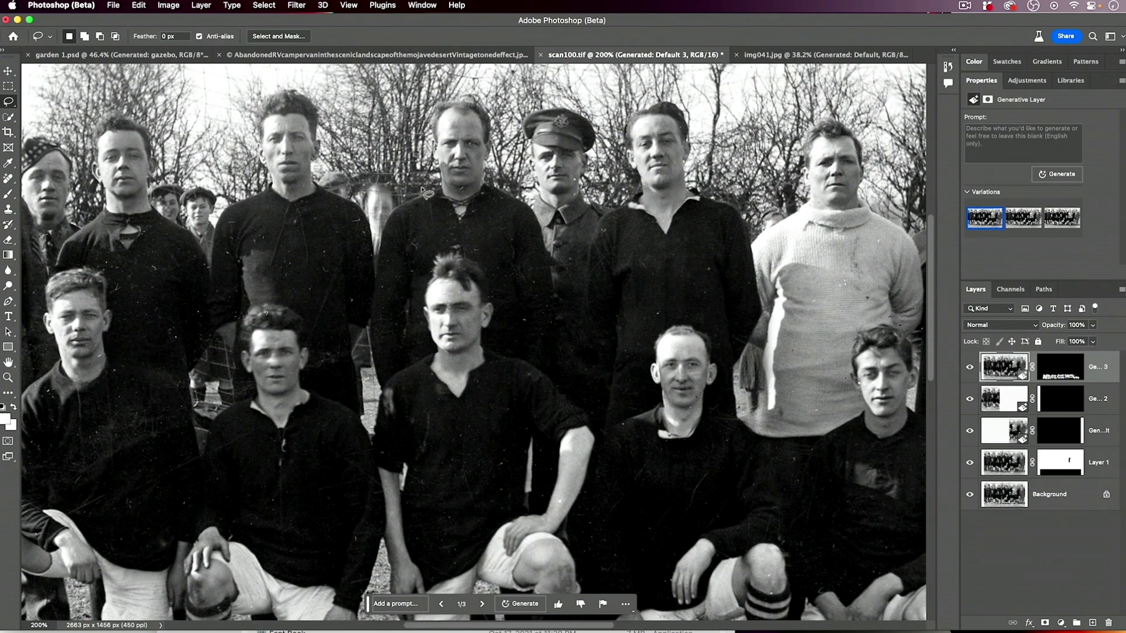
pyautogui.moveTo(393, 214)
pyautogui.mouseDown()
pyautogui.moveTo(374, 270)
pyautogui.moveTo(372, 241)
pyautogui.mouseUp()
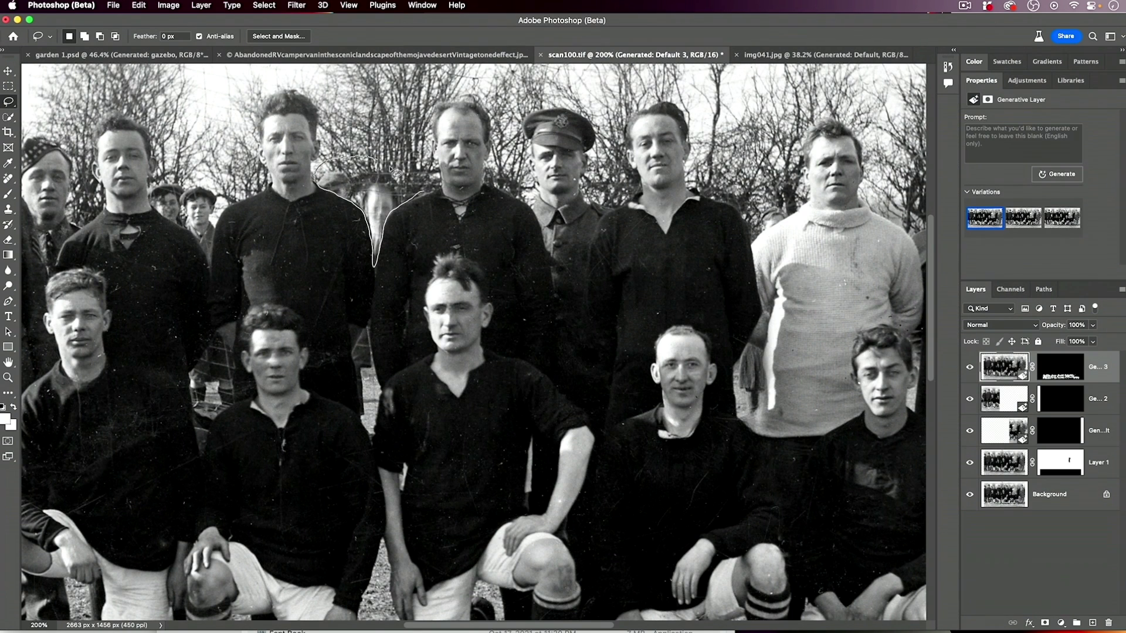
pyautogui.moveTo(422, 186); pyautogui.dragTo(422, 186)
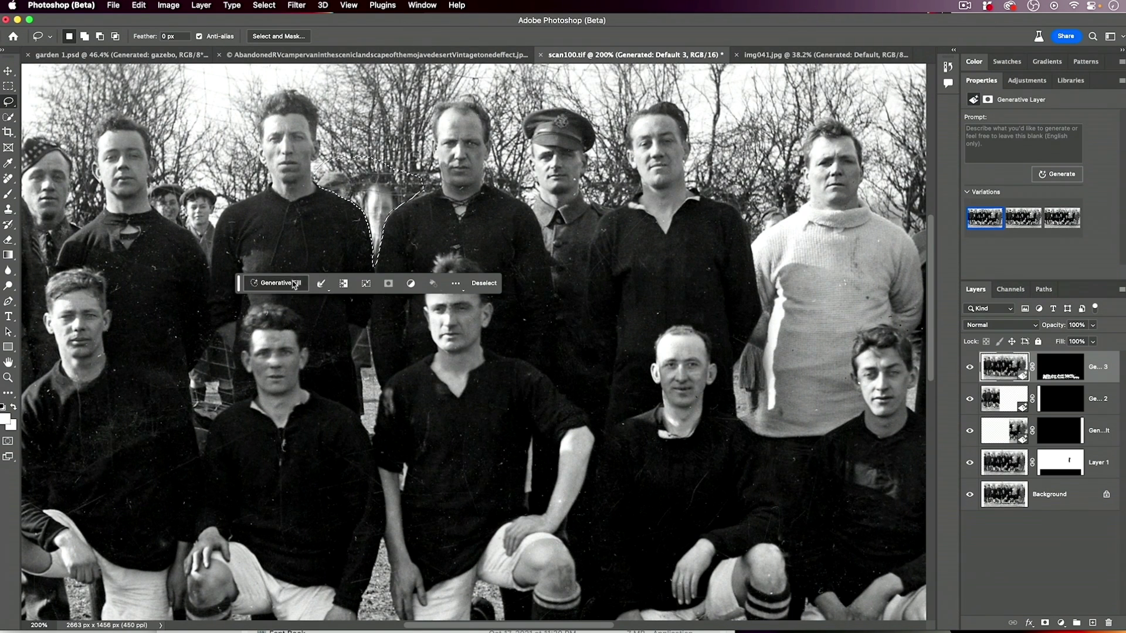
# Replace the blurry face using Generative Fill without a prompt and choose the second variation.
pyautogui.click(275, 283)
pyautogui.click(437, 283)
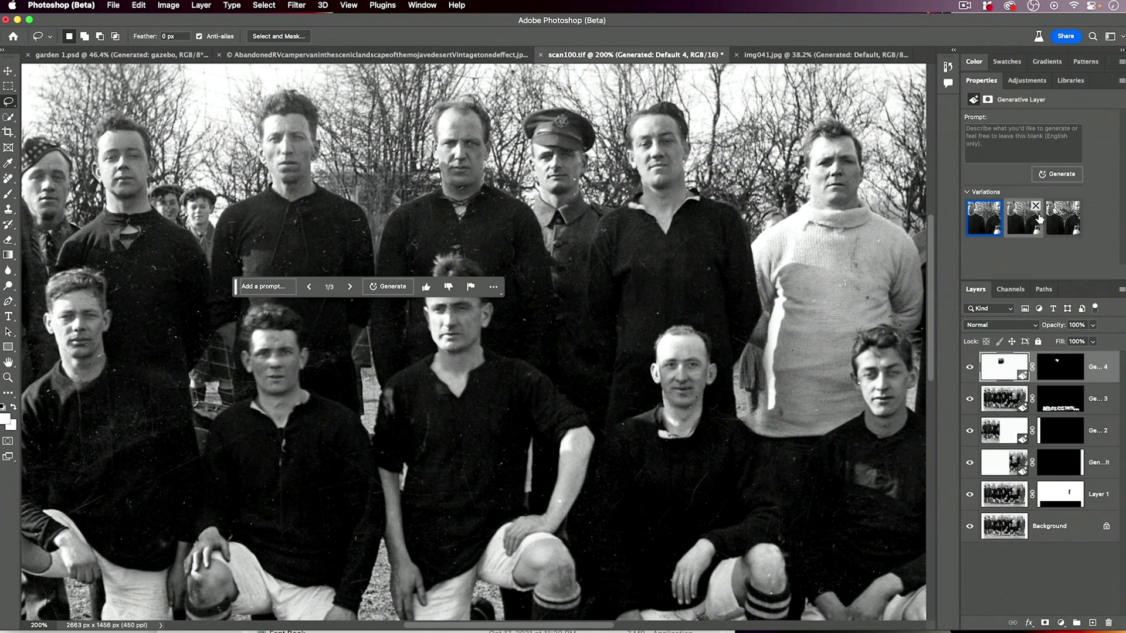
pyautogui.click(1017, 222)
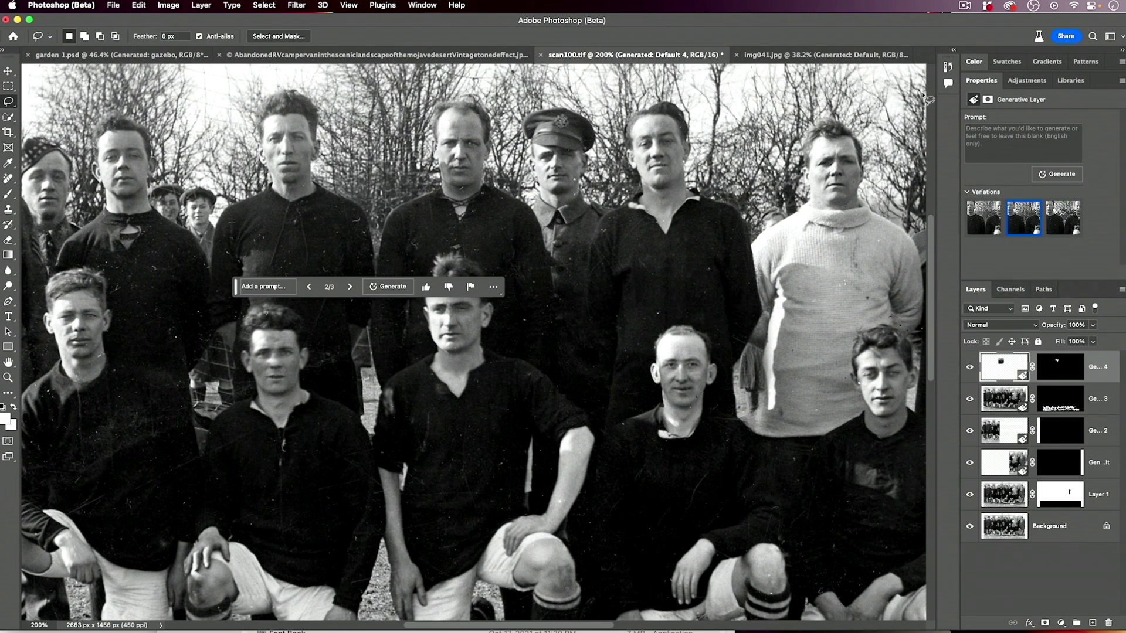
# Compare before and after by showing only the Background, then turn the layers above back on one by one from the bottom up.
pyautogui.press('super+0')
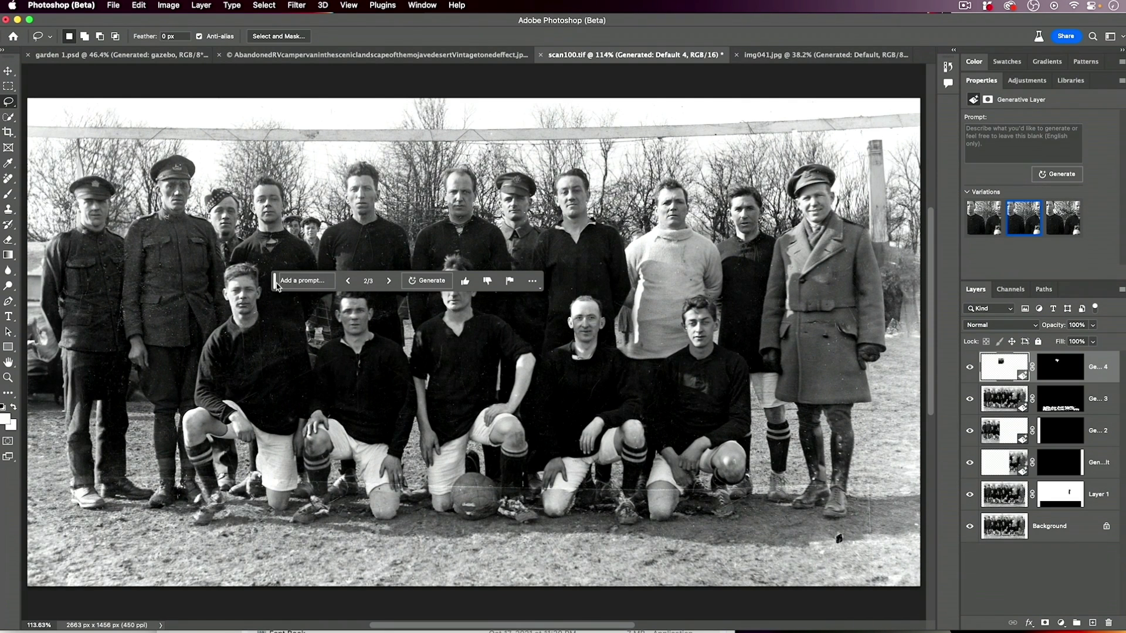
pyautogui.moveTo(277, 288); pyautogui.dragTo(361, 601)
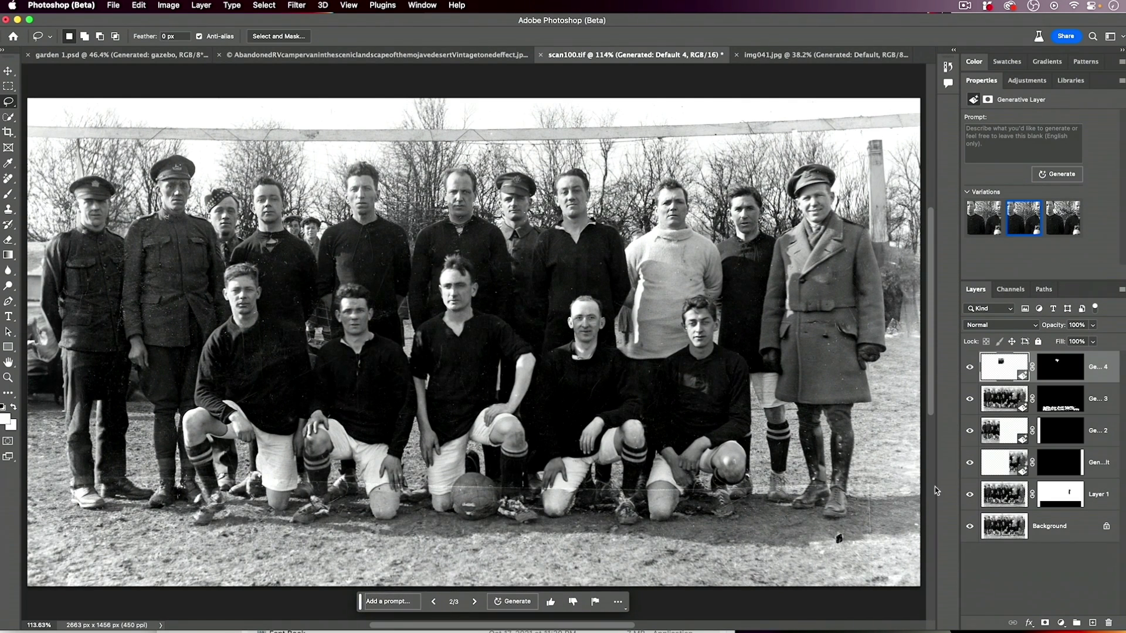
pyautogui.keyDown('alt'); pyautogui.click(968, 527); pyautogui.keyUp('alt')
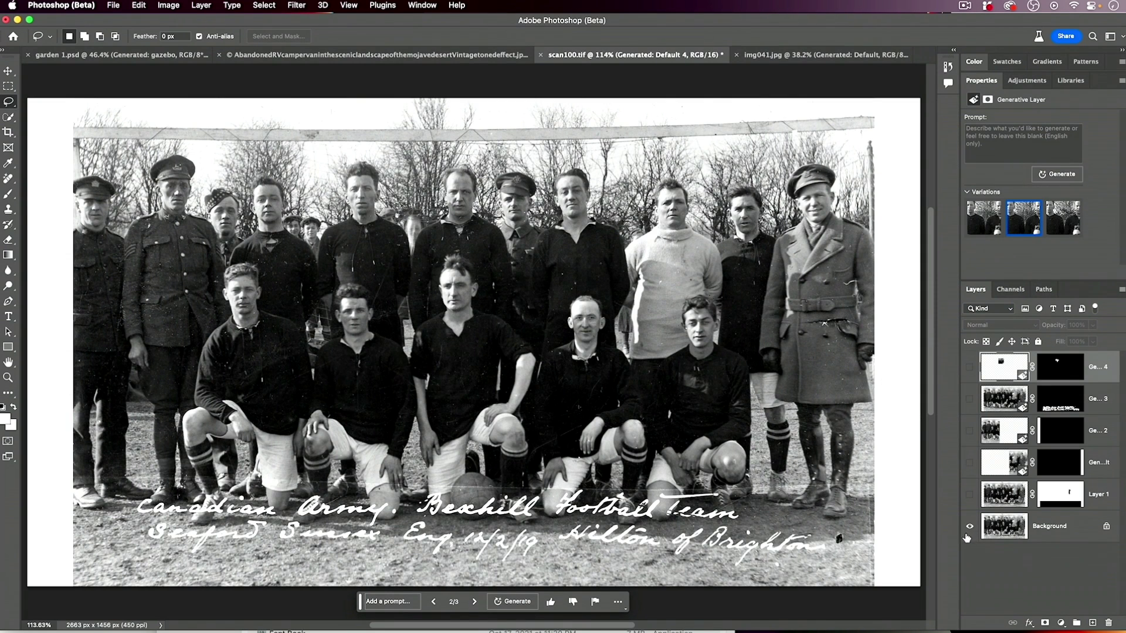
pyautogui.click(968, 495)
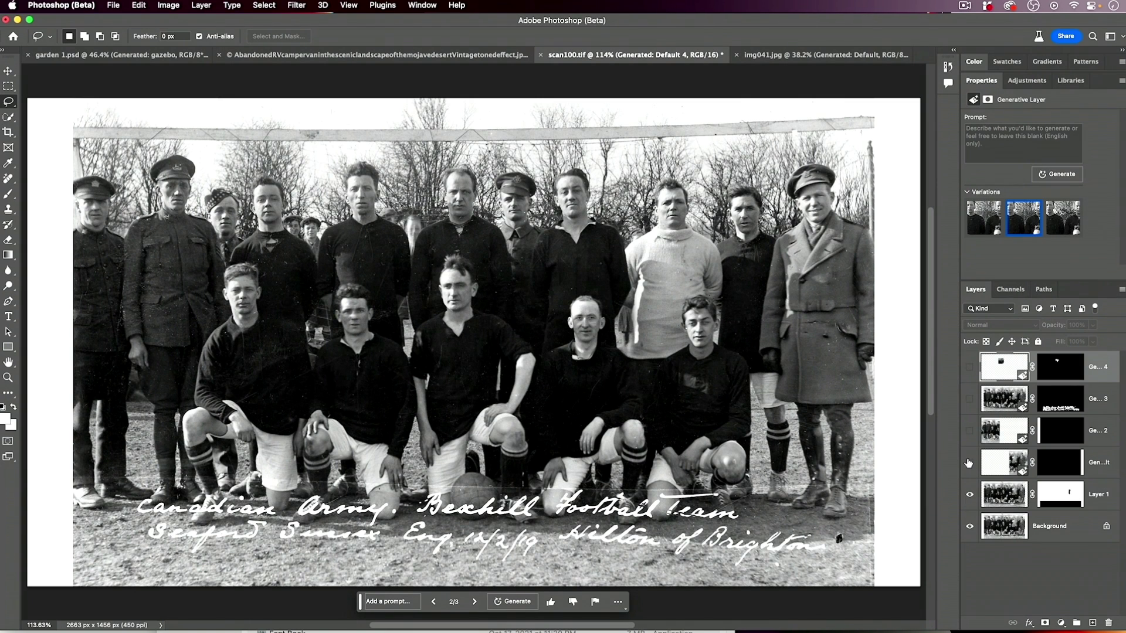
pyautogui.click(969, 462)
pyautogui.click(970, 431)
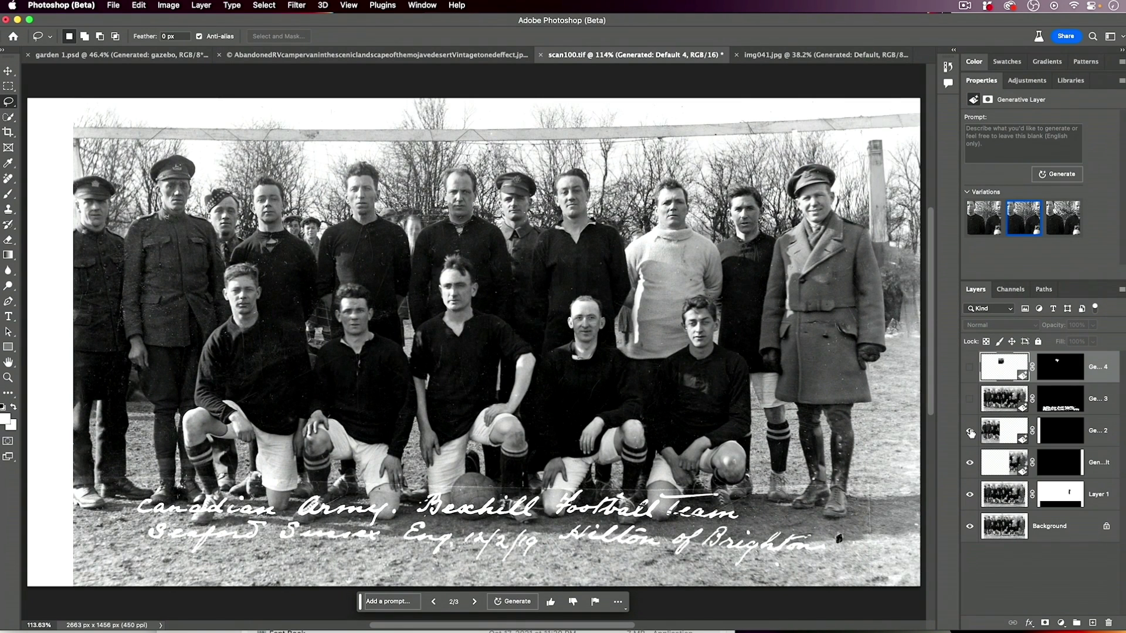
pyautogui.click(969, 399)
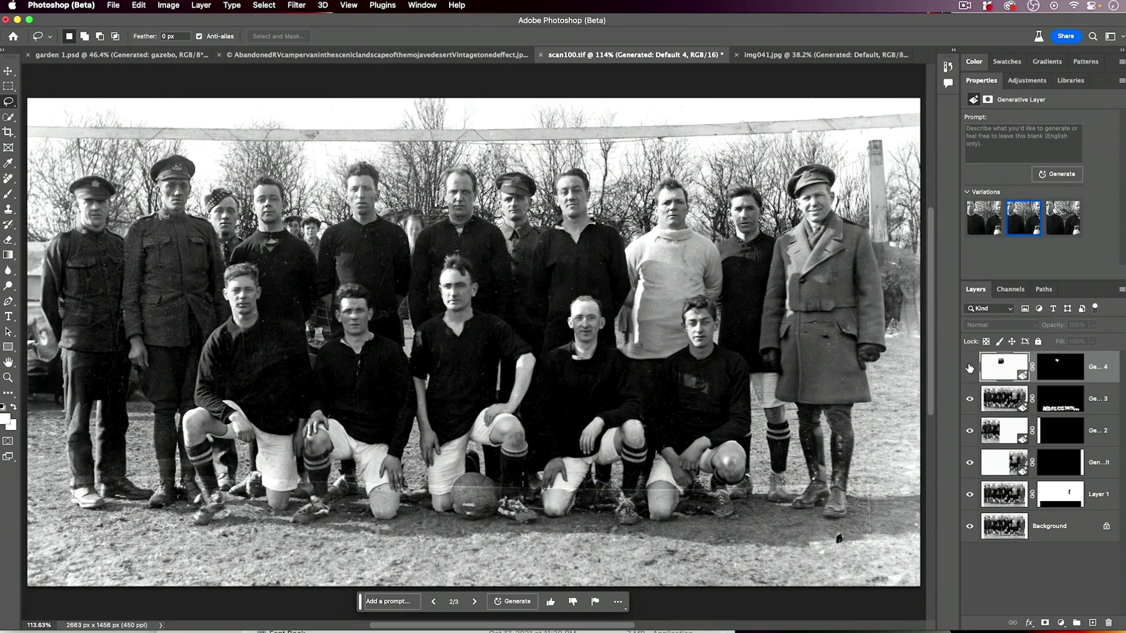
pyautogui.click(970, 367)
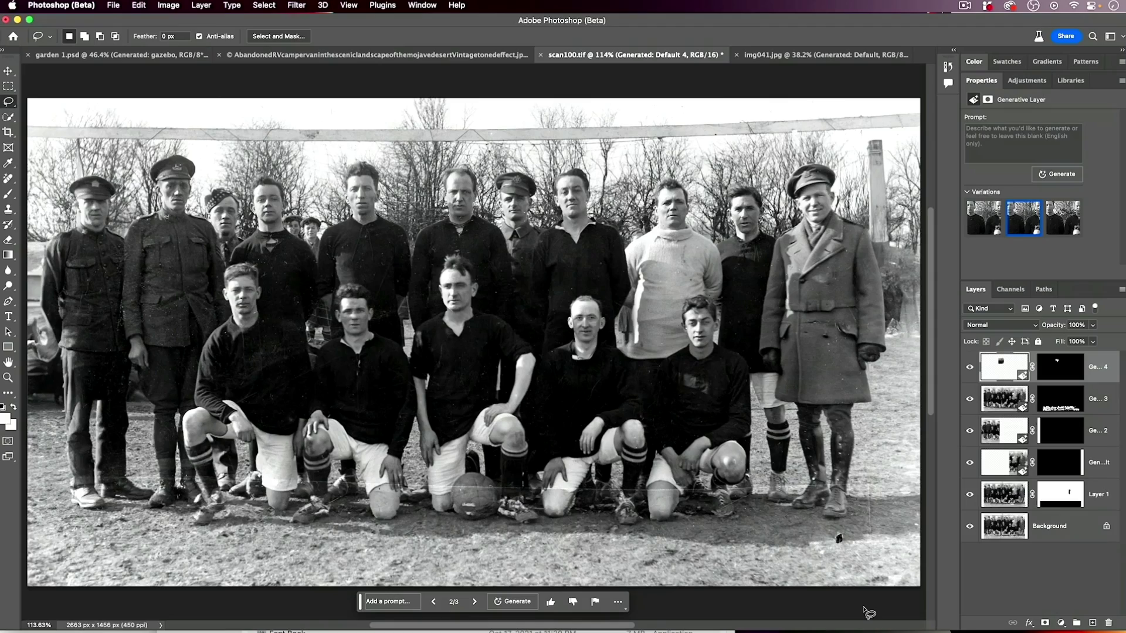
# Switch to the img041.jpg portrait of the children, make Layer 1 visible and select it.
pyautogui.click(801, 54)
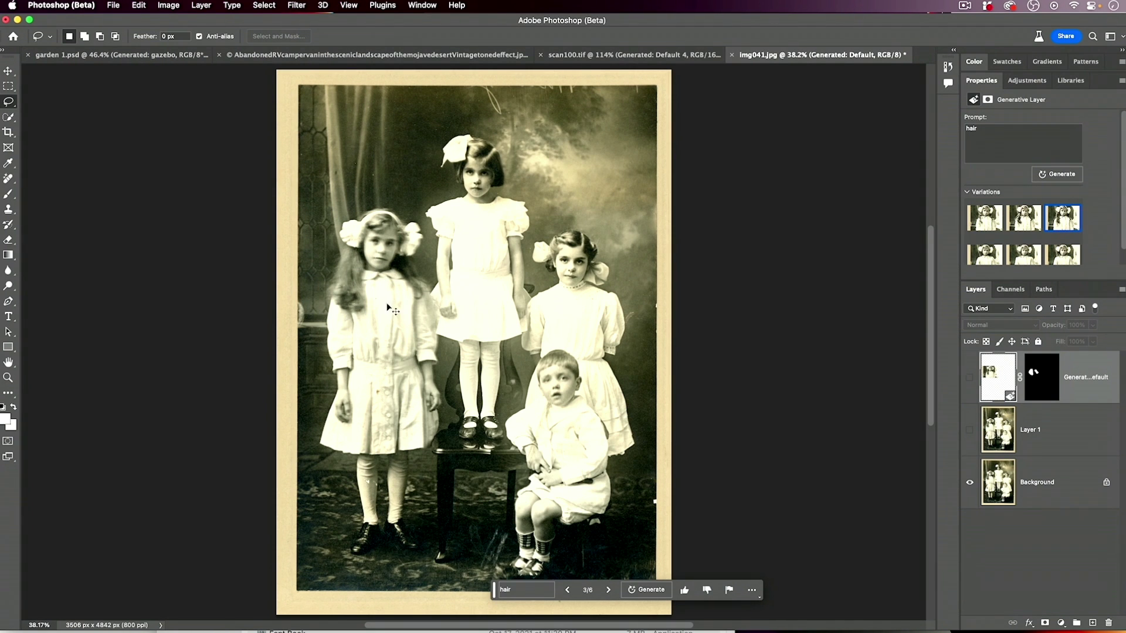
pyautogui.hotkey('ctrl', '1')
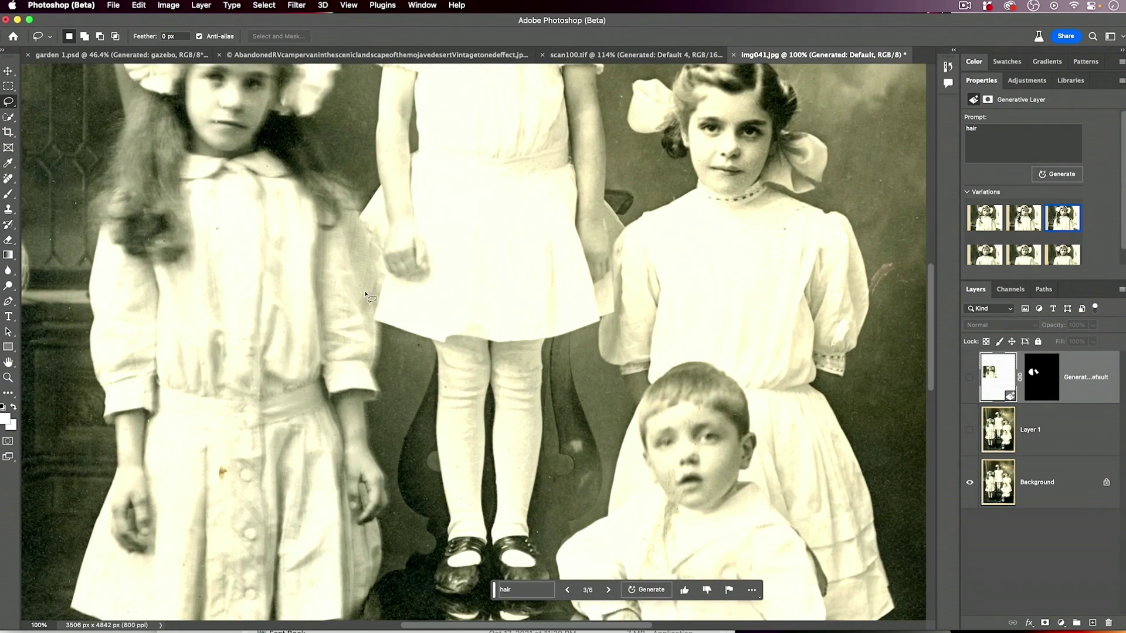
pyautogui.moveTo(317, 212); pyautogui.dragTo(345, 392)
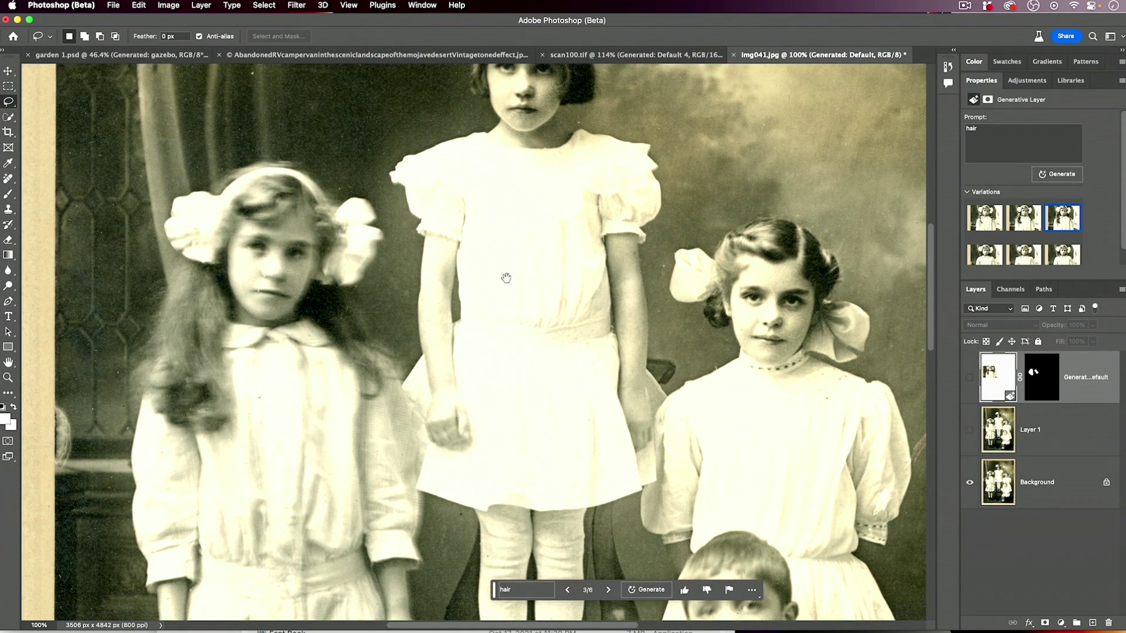
pyautogui.moveTo(505, 278)
pyautogui.mouseDown()
pyautogui.moveTo(465, 366)
pyautogui.moveTo(468, 263)
pyautogui.mouseUp()
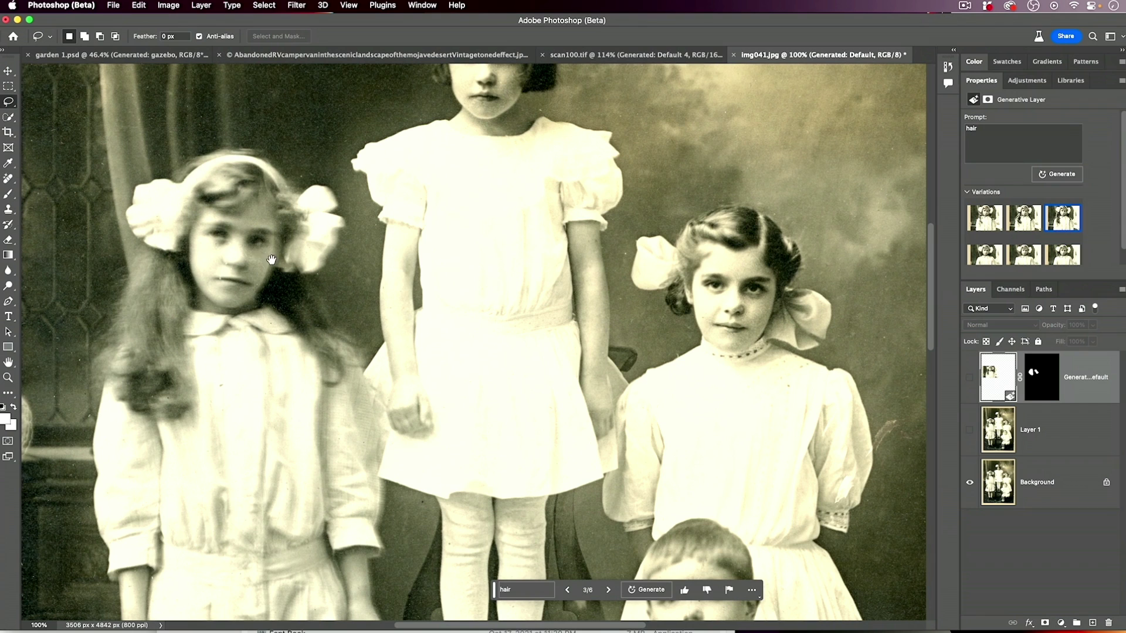
pyautogui.click(970, 431)
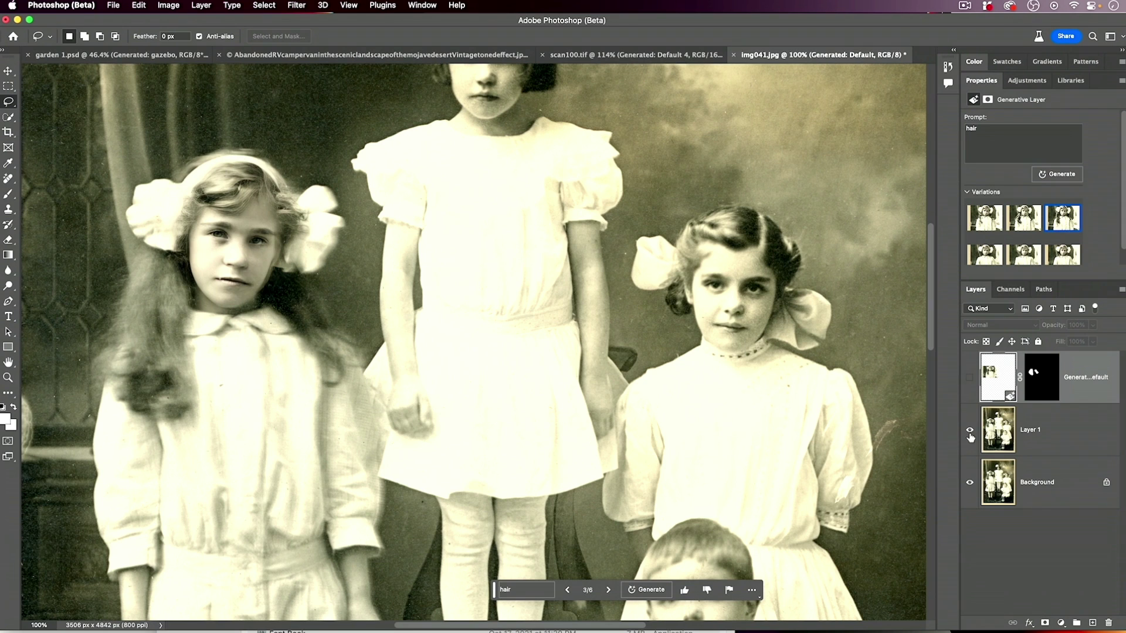
pyautogui.click(1031, 435)
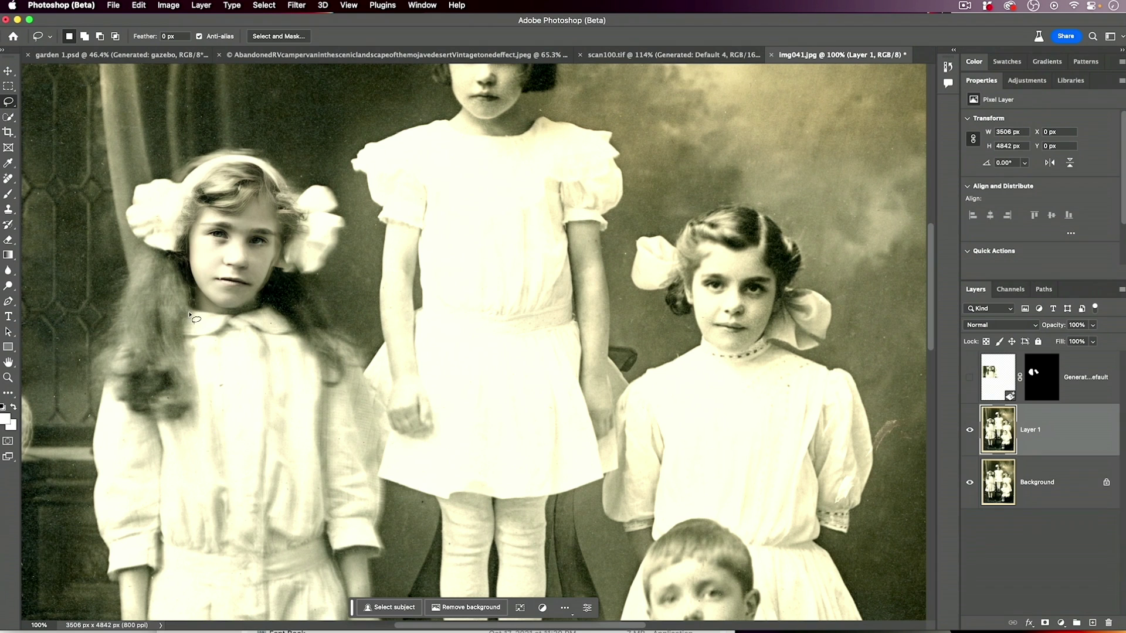
pyautogui.moveTo(187, 260)
pyautogui.mouseDown()
pyautogui.moveTo(210, 407)
pyautogui.moveTo(145, 423)
pyautogui.moveTo(77, 368)
pyautogui.mouseUp()
pyautogui.moveTo(115, 282)
pyautogui.mouseDown()
pyautogui.moveTo(145, 248)
pyautogui.moveTo(186, 260)
pyautogui.mouseUp()
pyautogui.press('shift')
pyautogui.moveTo(283, 271)
pyautogui.mouseDown()
pyautogui.moveTo(264, 283)
pyautogui.moveTo(323, 381)
pyautogui.moveTo(363, 365)
pyautogui.moveTo(316, 283)
pyautogui.moveTo(275, 271)
pyautogui.mouseUp()
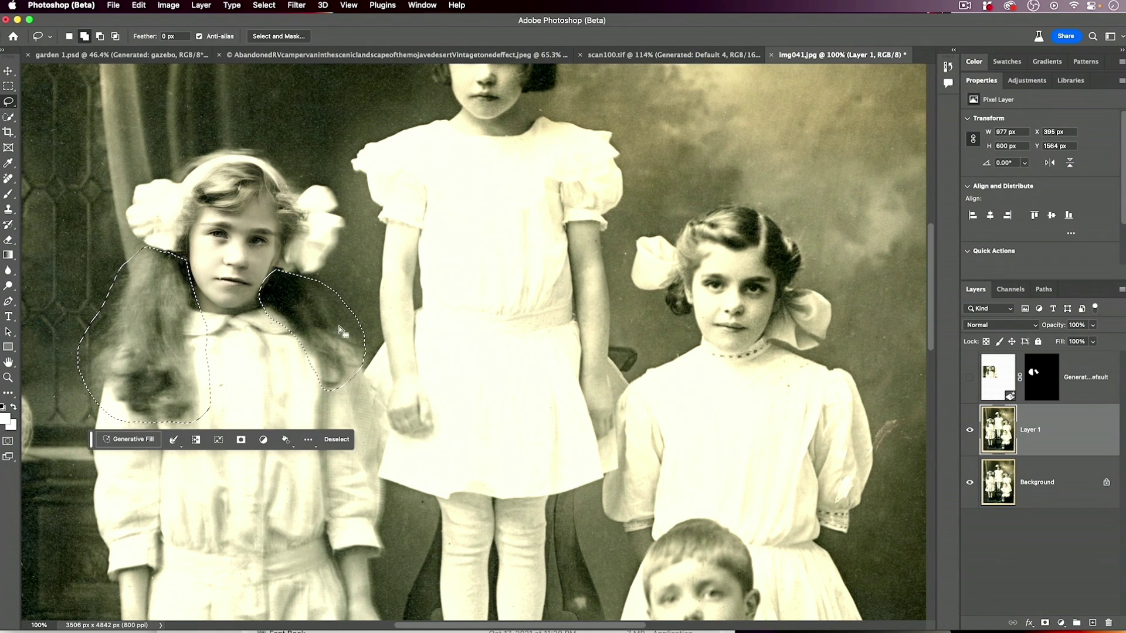
pyautogui.click(345, 335)
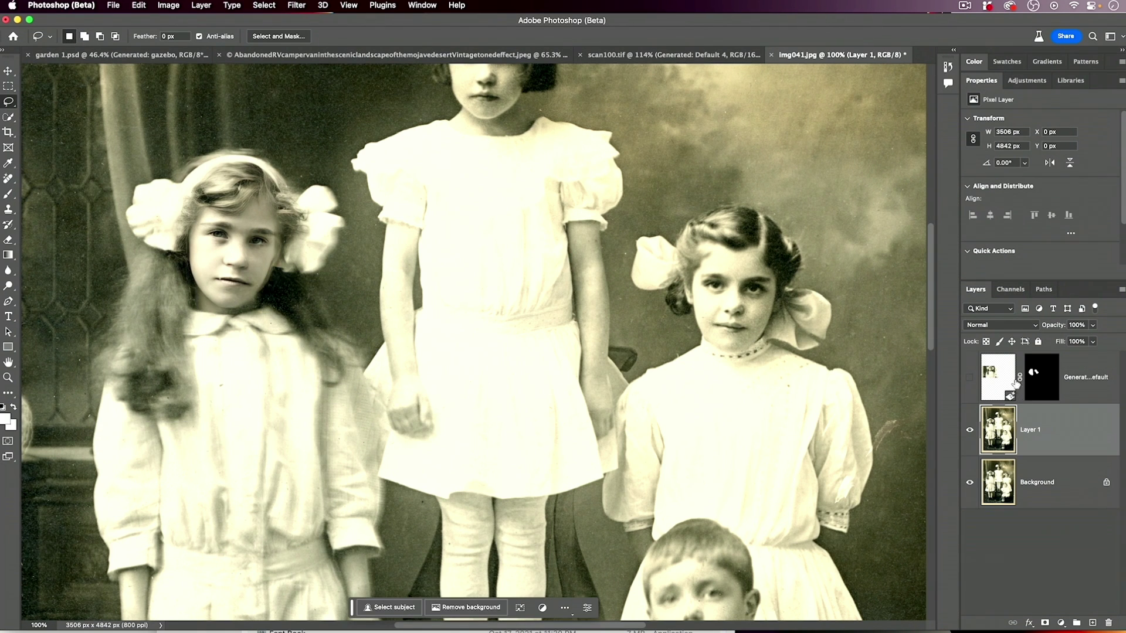
# Delete Layer 1 and the generative layer above it, keeping only the Background.
pyautogui.click(970, 378)
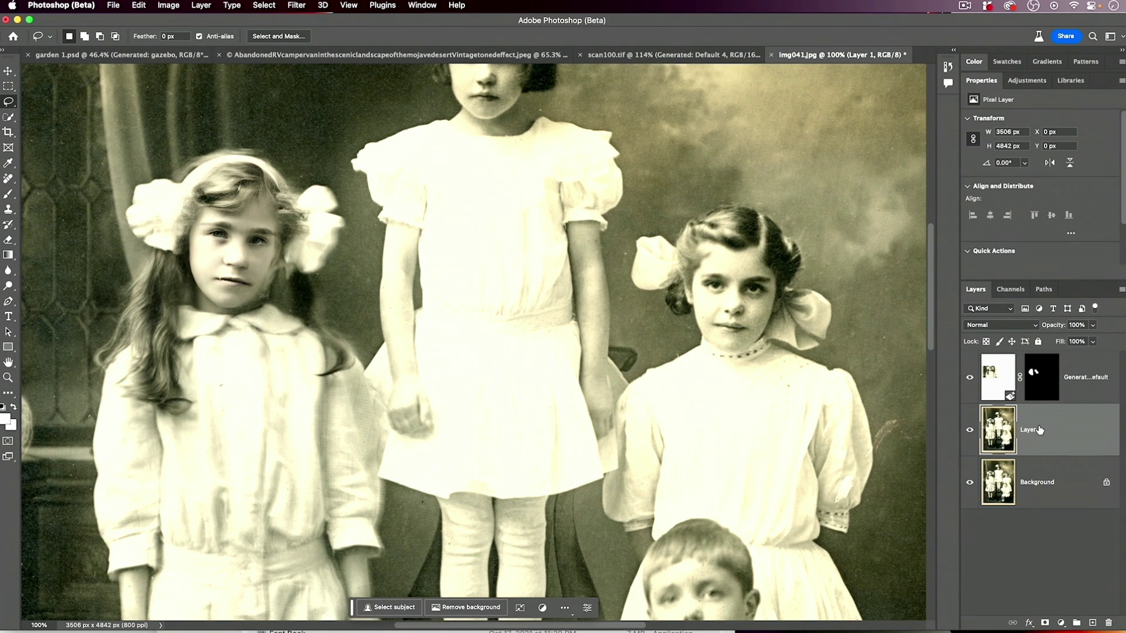
pyautogui.press('Delete')
pyautogui.click(1073, 392)
pyautogui.press('Delete')
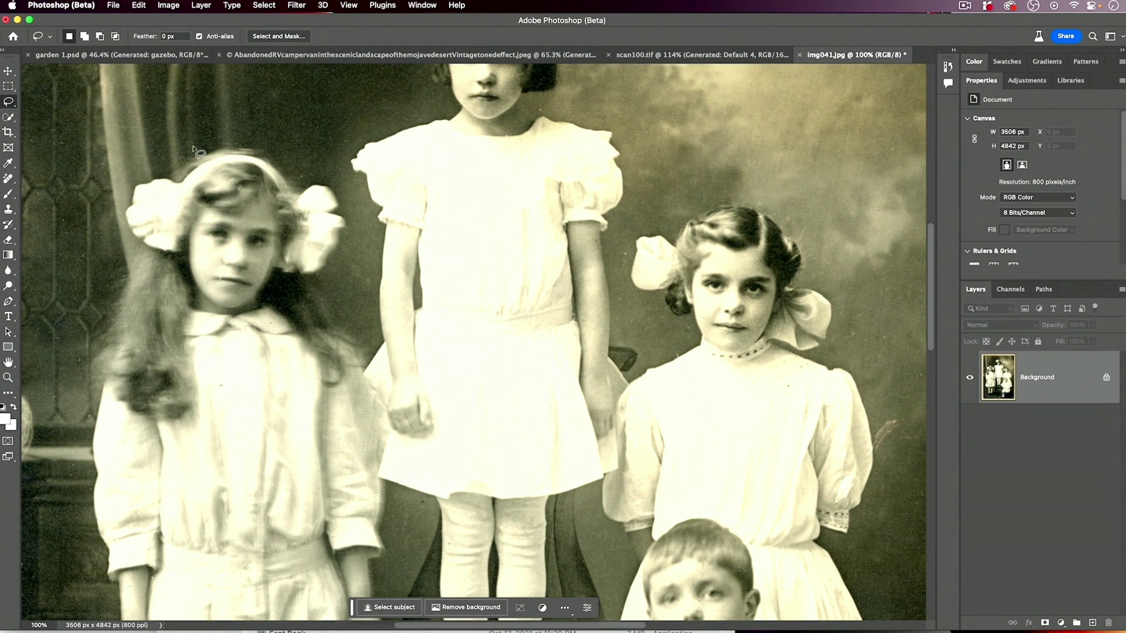
# Apply the Photo Restoration neural filter to a new layer with photo enhancement 21, enhance face 18 and scratch reduction 10.
pyautogui.click(297, 4)
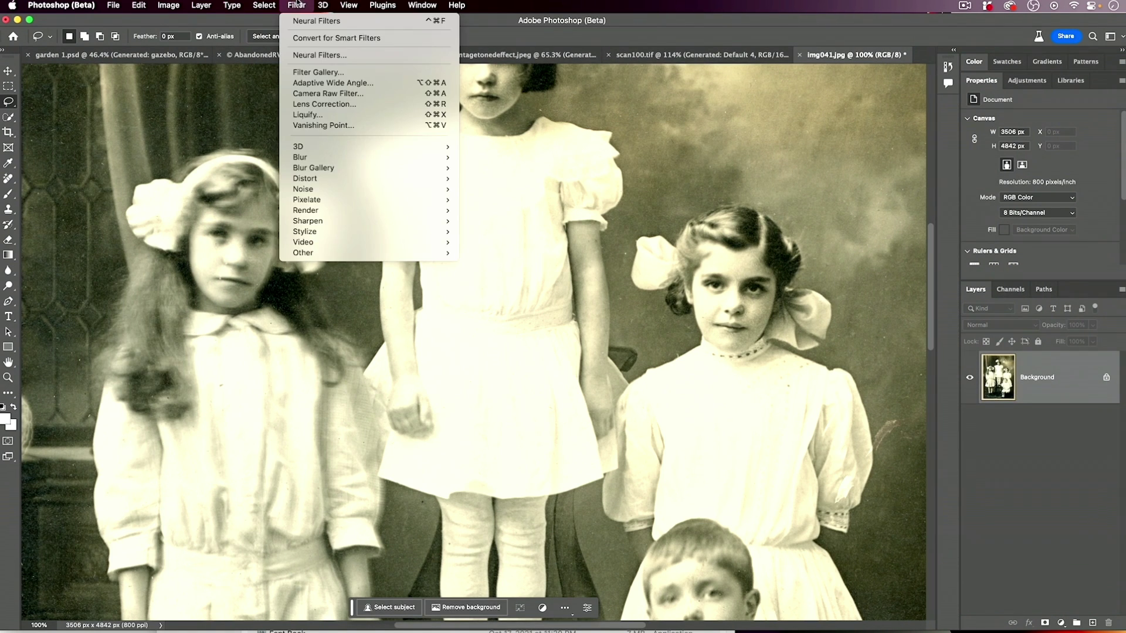
pyautogui.click(320, 55)
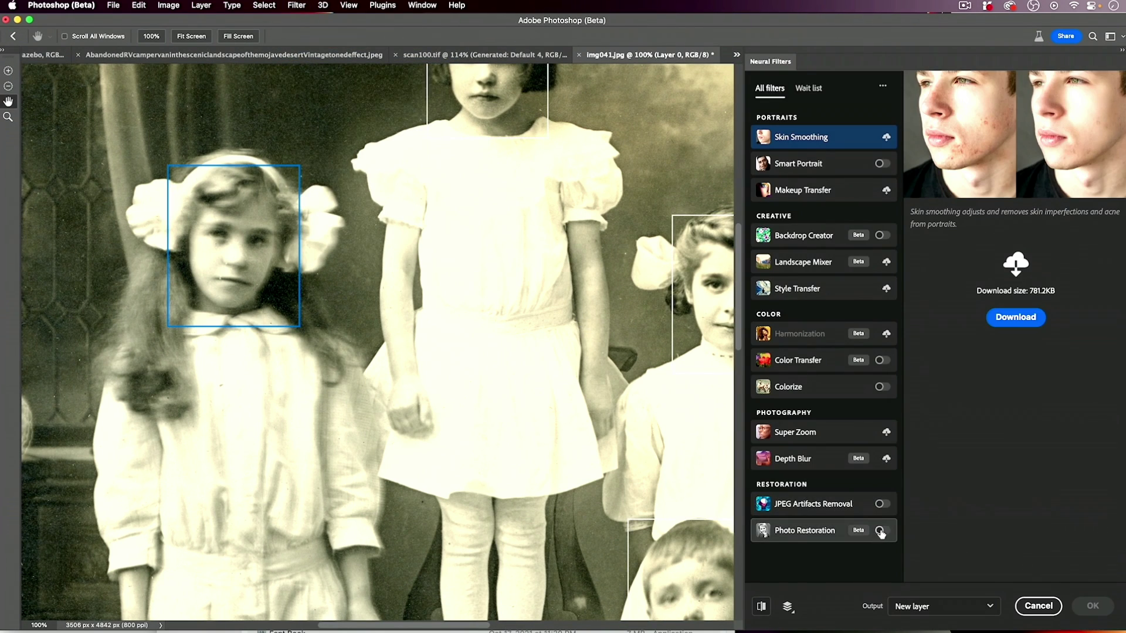
pyautogui.click(880, 532)
pyautogui.click(960, 138)
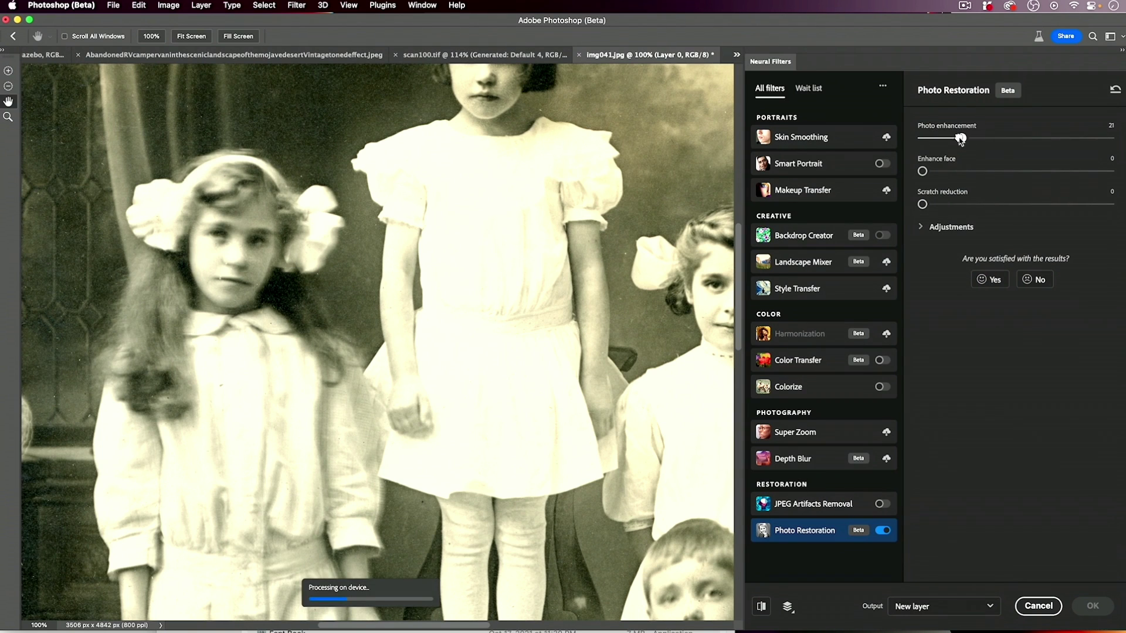
pyautogui.click(956, 171)
pyautogui.click(941, 205)
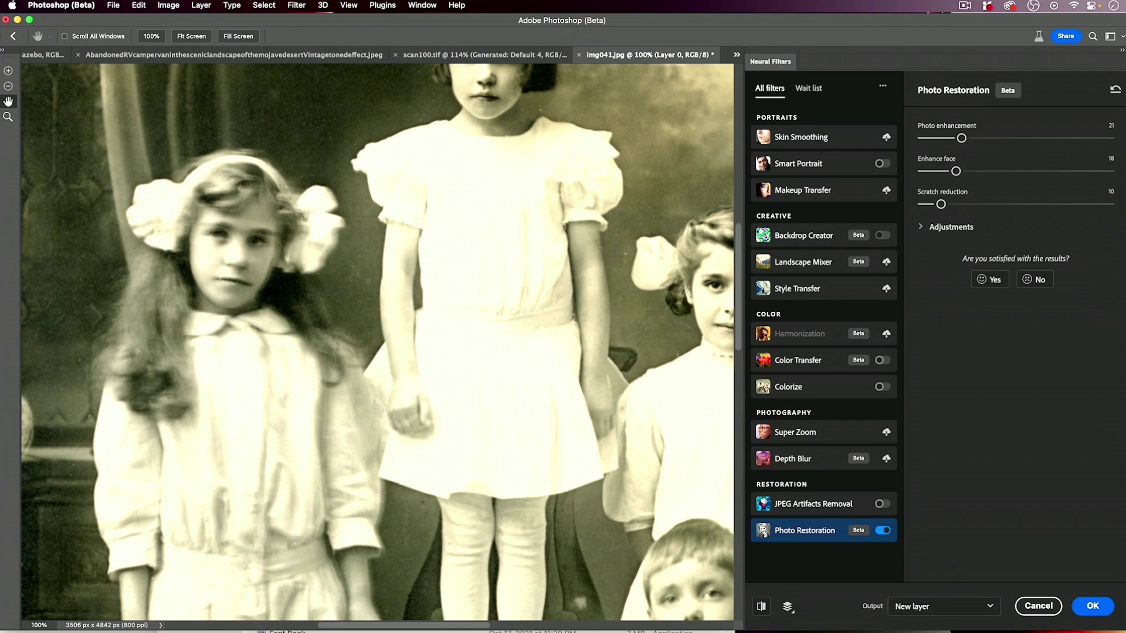
pyautogui.click(1091, 607)
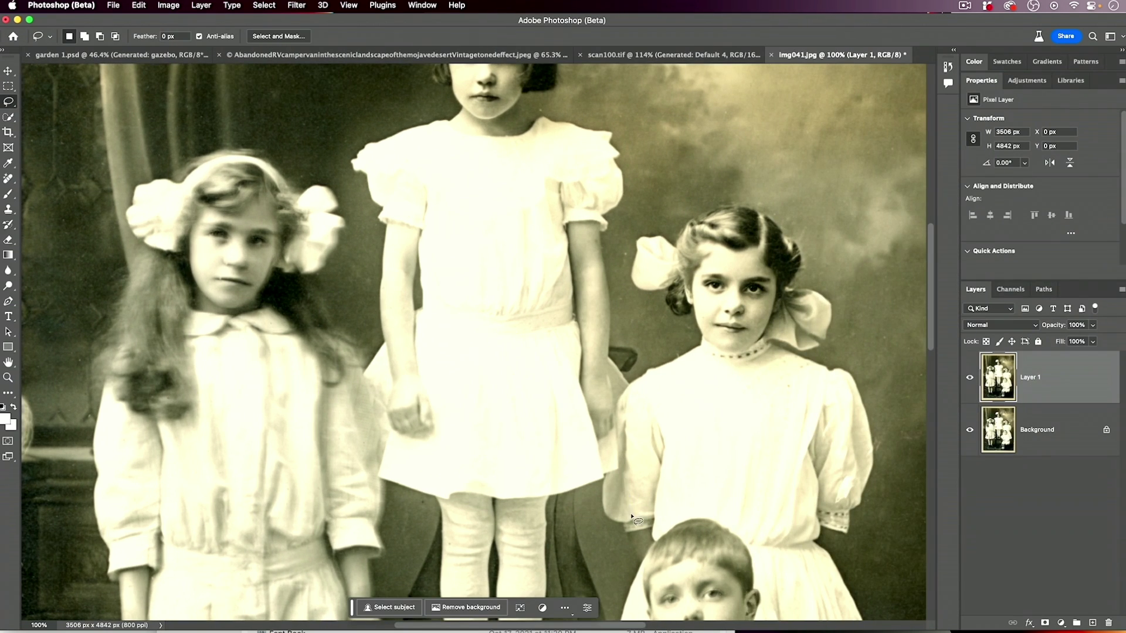
# Lasso the long-haired girl, apply Photo Restoration with photo enhancement 30 and enhance face 66 to a new layer, and deselect.
pyautogui.moveTo(152, 167)
pyautogui.mouseDown()
pyautogui.moveTo(185, 134)
pyautogui.moveTo(291, 143)
pyautogui.moveTo(330, 180)
pyautogui.moveTo(352, 229)
pyautogui.moveTo(391, 501)
pyautogui.moveTo(374, 564)
pyautogui.moveTo(291, 618)
pyautogui.moveTo(144, 614)
pyautogui.moveTo(71, 544)
pyautogui.moveTo(56, 425)
pyautogui.moveTo(85, 258)
pyautogui.mouseUp()
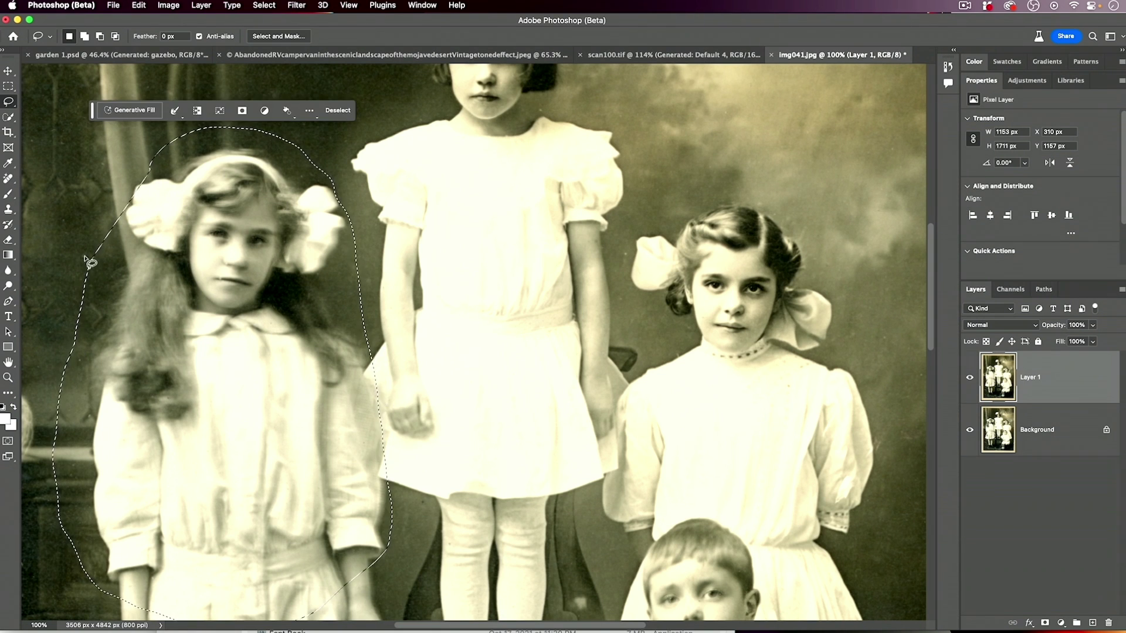
pyautogui.click(293, 6)
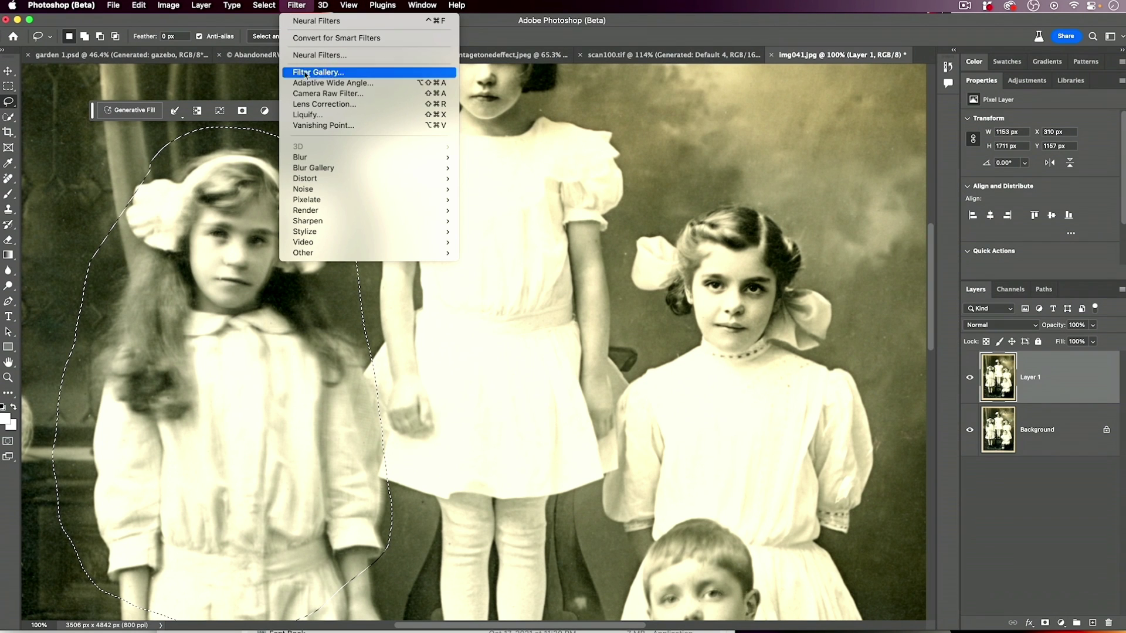
pyautogui.click(320, 55)
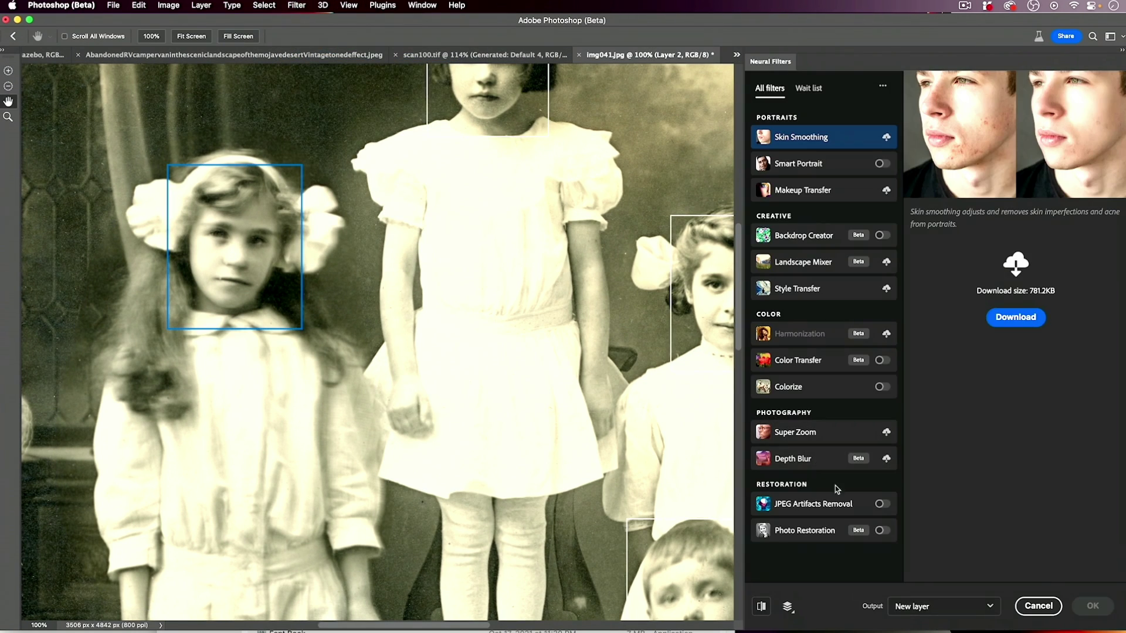
pyautogui.click(881, 530)
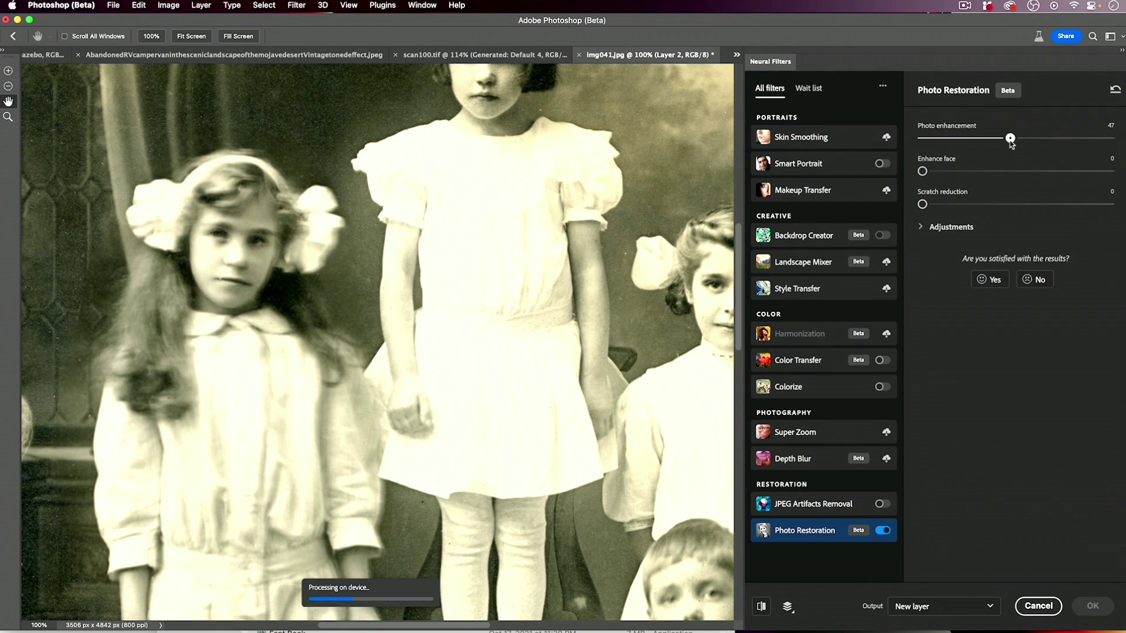
pyautogui.moveTo(929, 172); pyautogui.dragTo(977, 141)
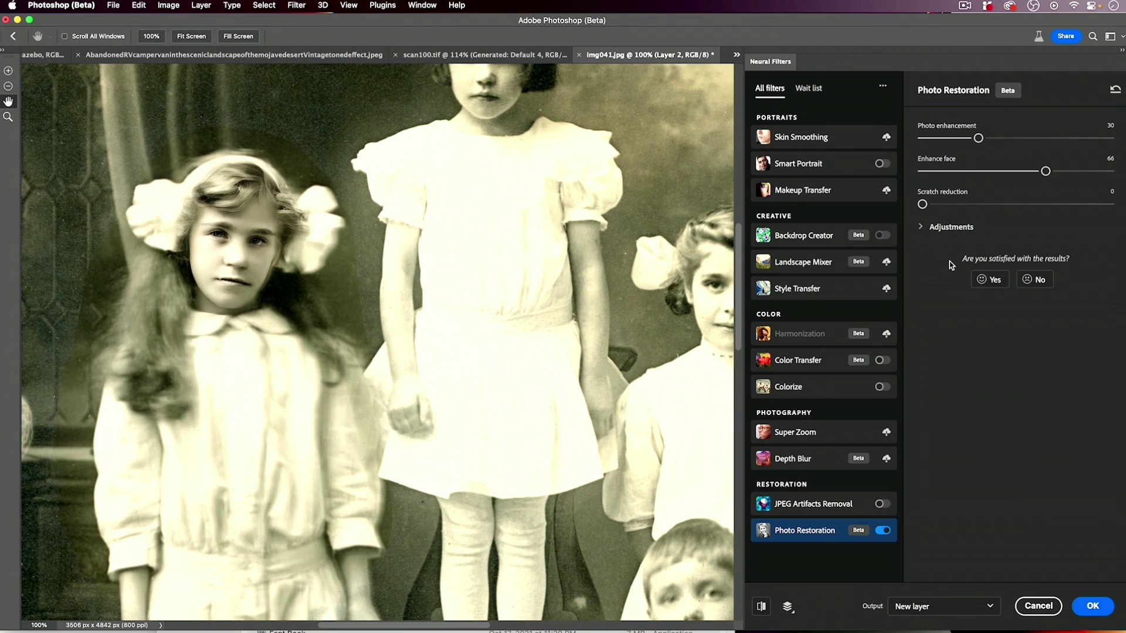
pyautogui.click(1093, 606)
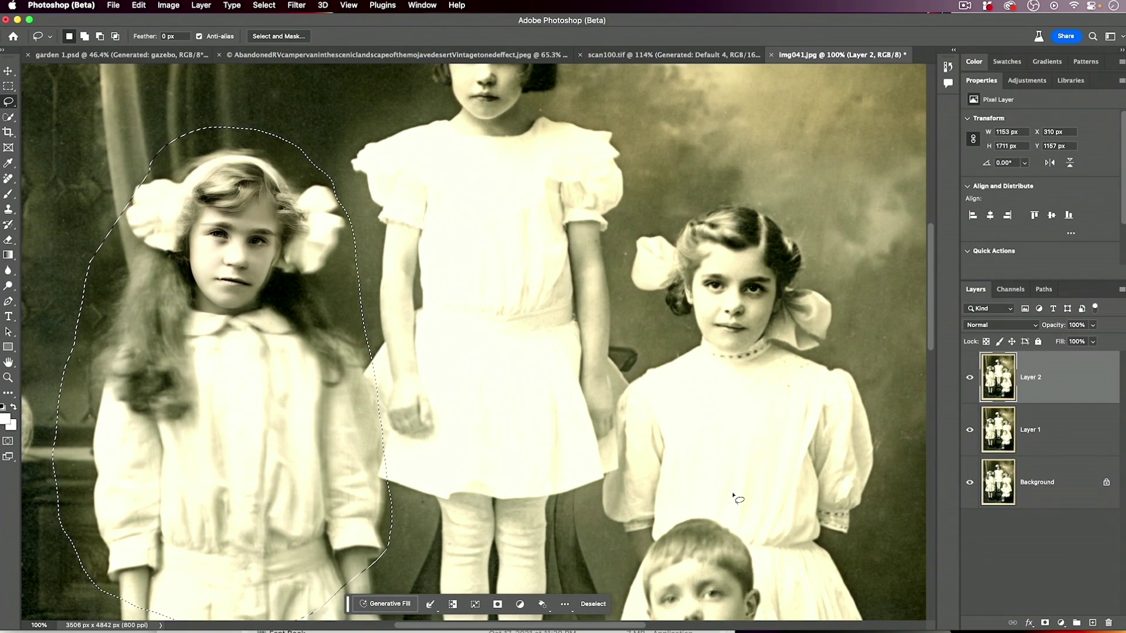
pyautogui.press('super+d')
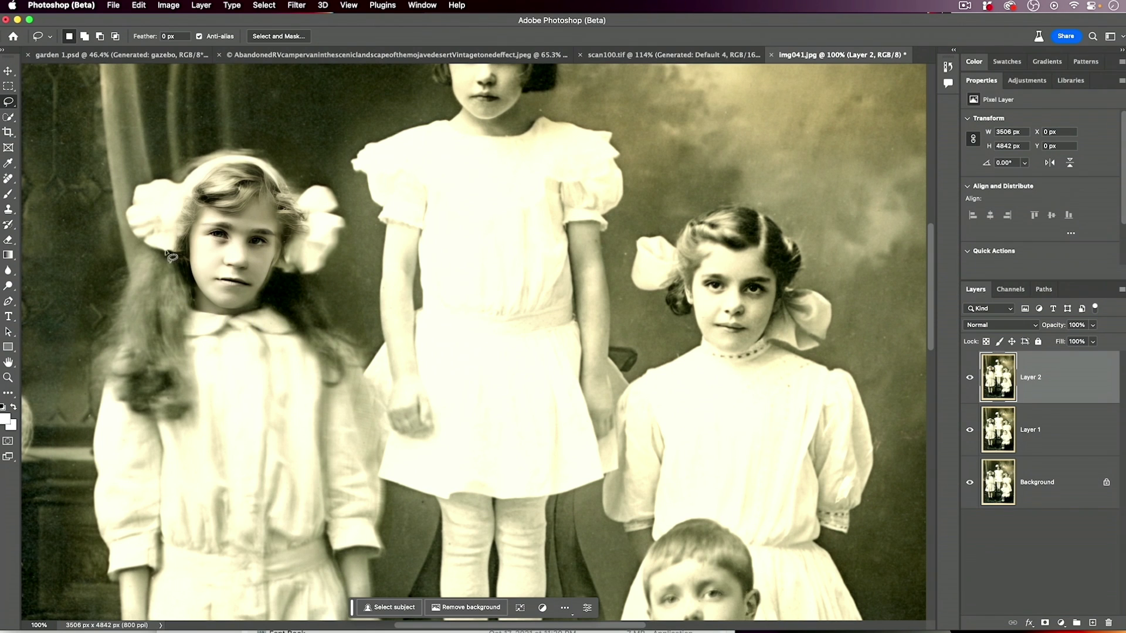
# Lasso the blurry lengths of hair on both sides of the long-haired girl's neck as one selection.
pyautogui.moveTo(133, 246)
pyautogui.mouseDown()
pyautogui.moveTo(174, 253)
pyautogui.moveTo(194, 314)
pyautogui.moveTo(206, 410)
pyautogui.moveTo(174, 432)
pyautogui.moveTo(116, 405)
pyautogui.moveTo(94, 372)
pyautogui.moveTo(87, 327)
pyautogui.moveTo(131, 246)
pyautogui.mouseUp()
pyautogui.press('shift')
pyautogui.moveTo(290, 271)
pyautogui.mouseDown()
pyautogui.moveTo(333, 297)
pyautogui.moveTo(374, 349)
pyautogui.moveTo(351, 397)
pyautogui.moveTo(313, 404)
pyautogui.moveTo(252, 315)
pyautogui.moveTo(282, 270)
pyautogui.mouseUp()
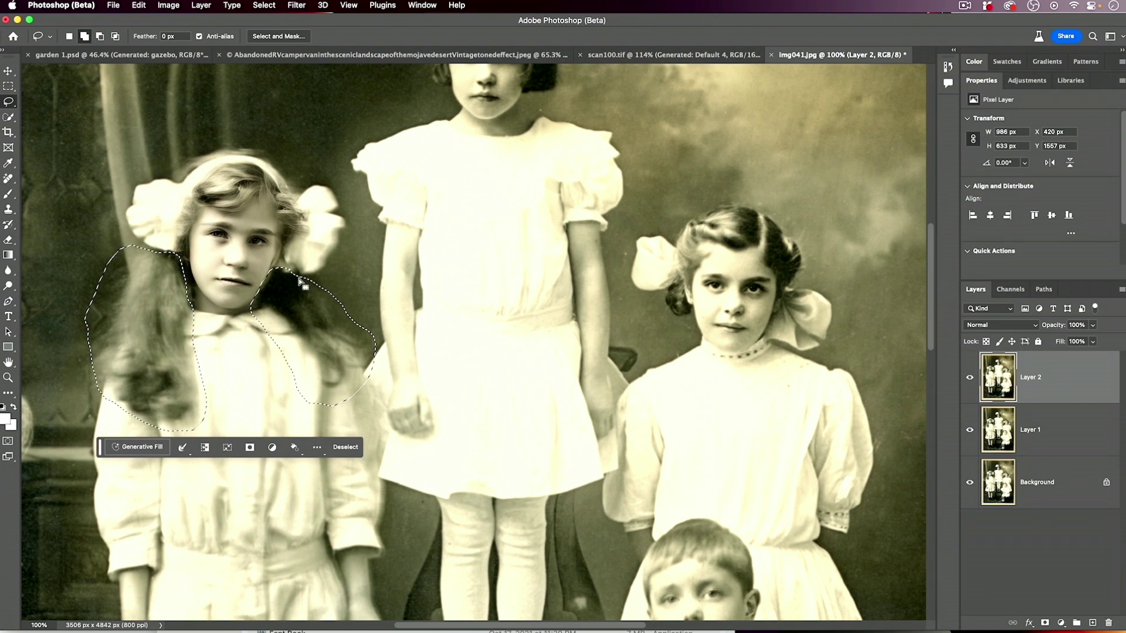
# Replace the selected hair using Generative Fill without a prompt and show the third variation.
pyautogui.click(150, 448)
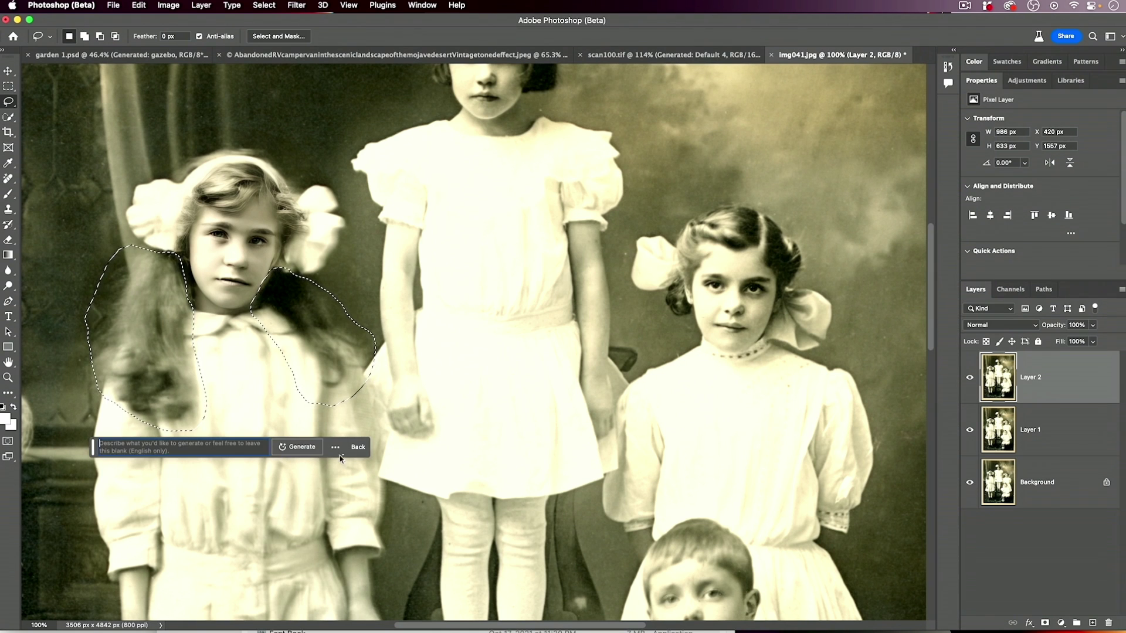
pyautogui.click(304, 451)
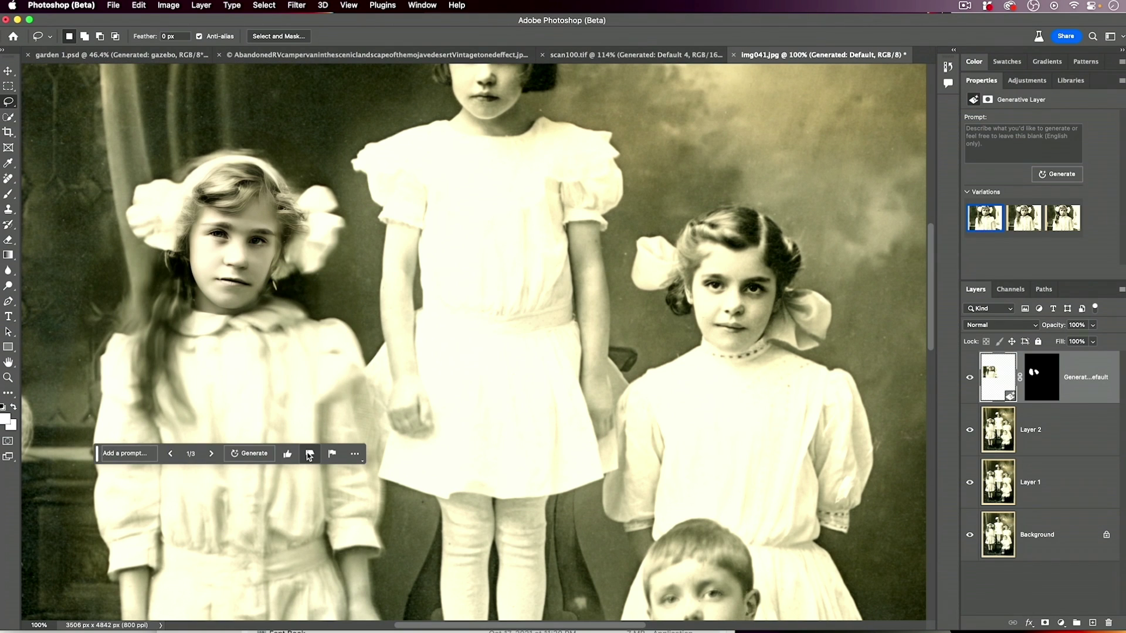
pyautogui.click(1030, 222)
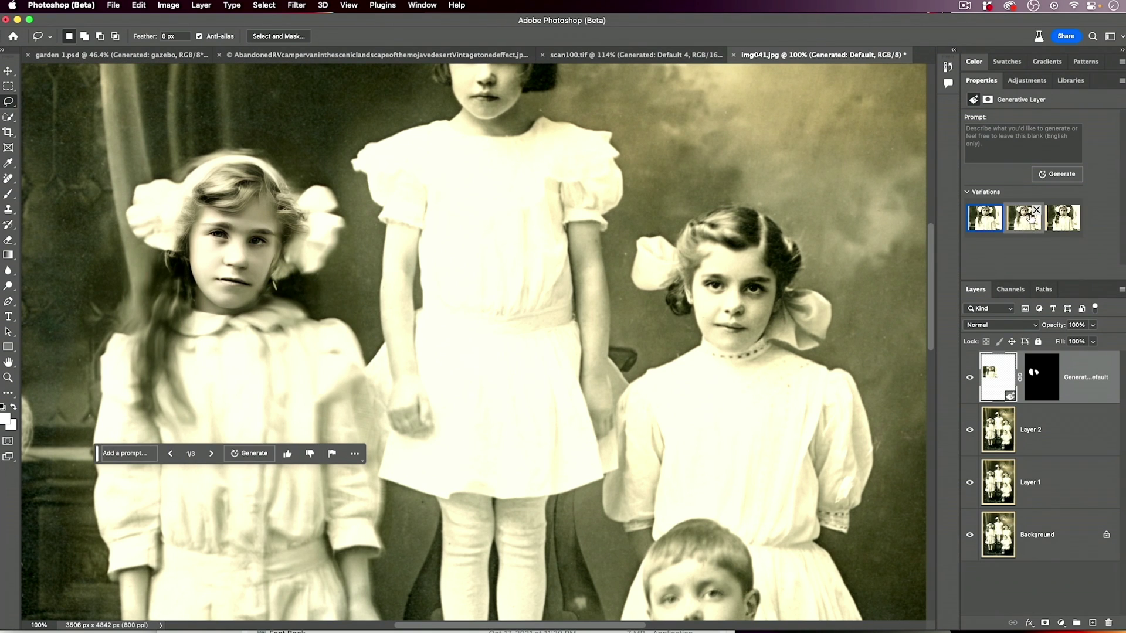
pyautogui.click(1064, 227)
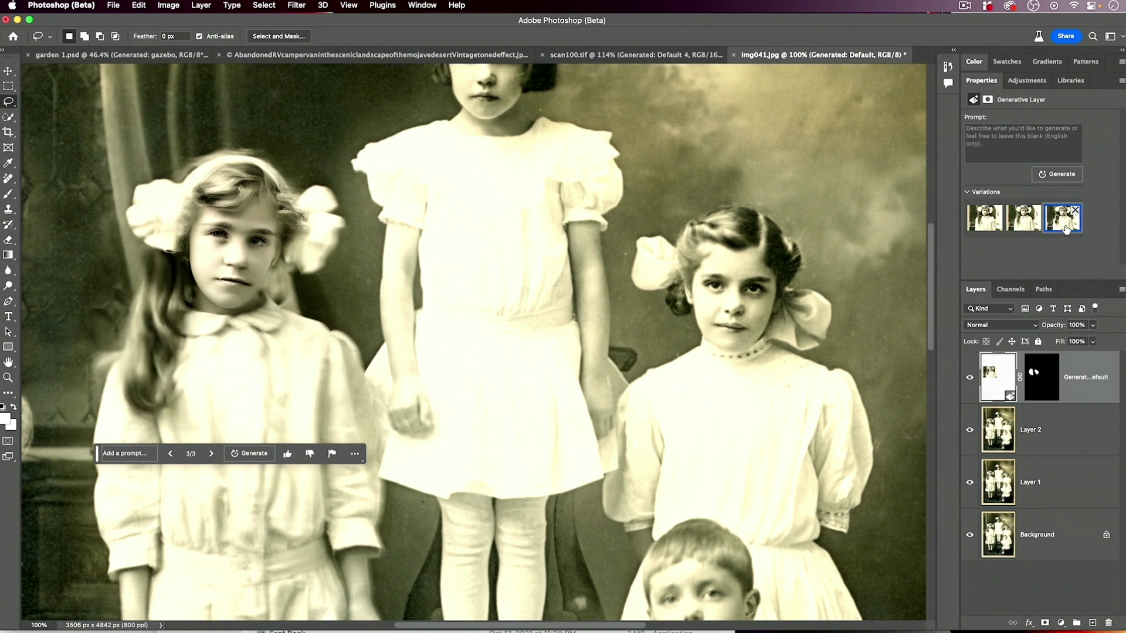
# Regenerate the hair with the prompt "hair", preview the new variations and choose the second one.
pyautogui.click(1004, 144)
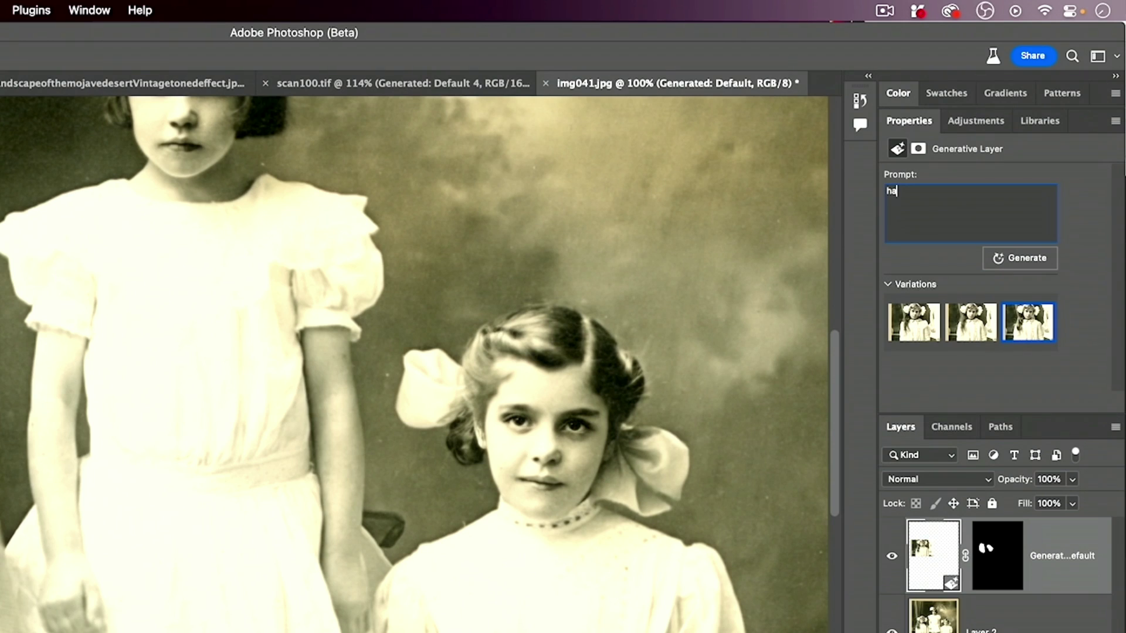
pyautogui.click(1010, 259)
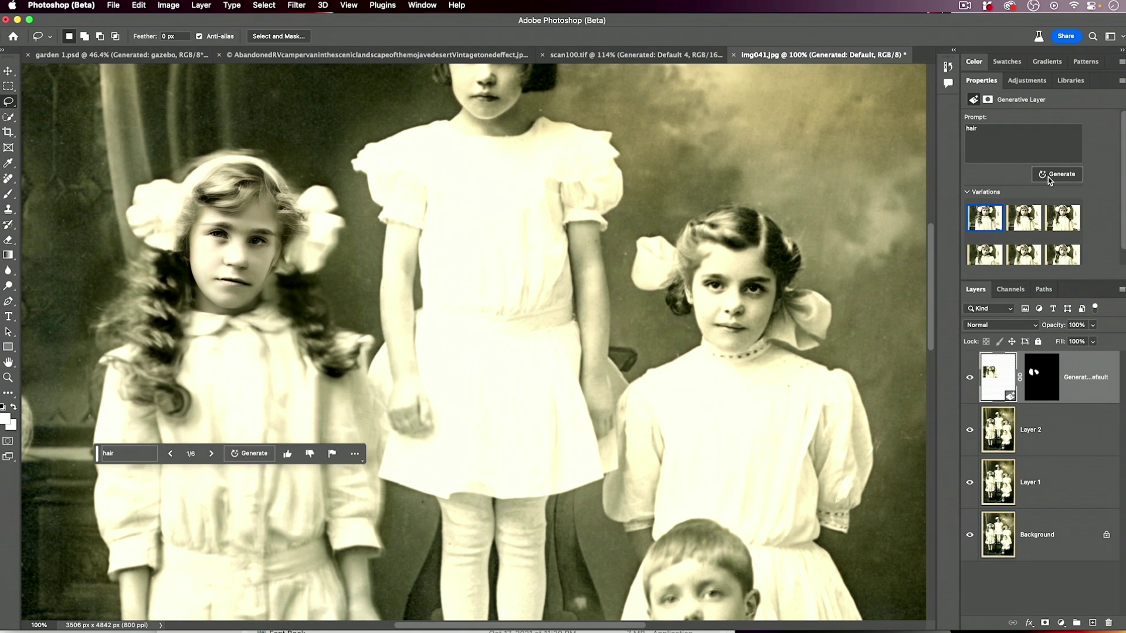
pyautogui.click(1041, 222)
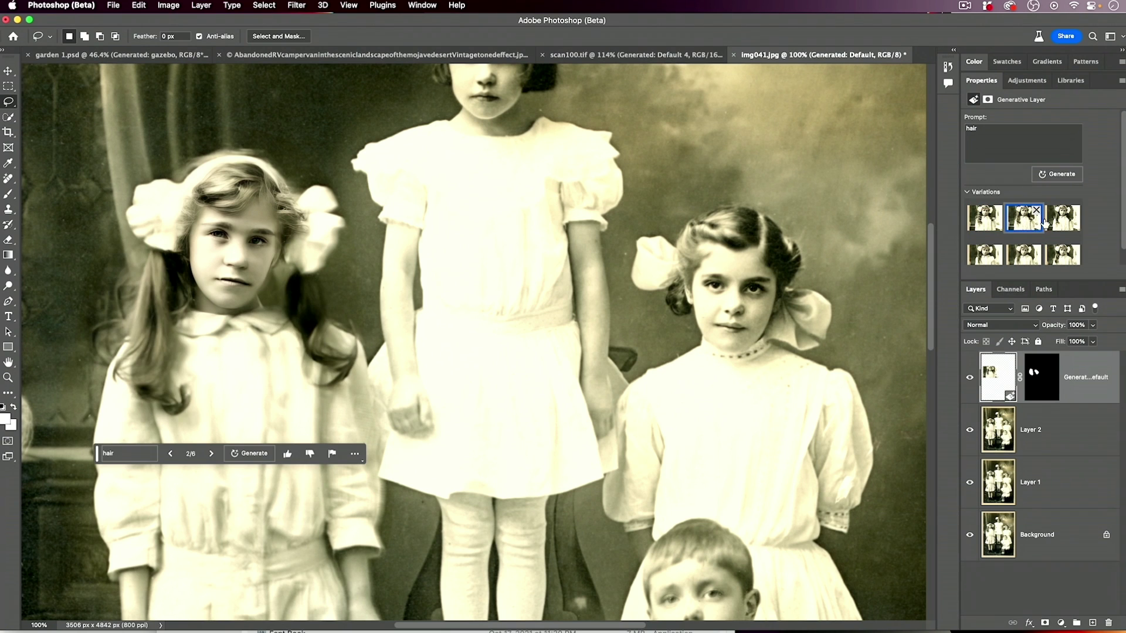
pyautogui.click(1068, 227)
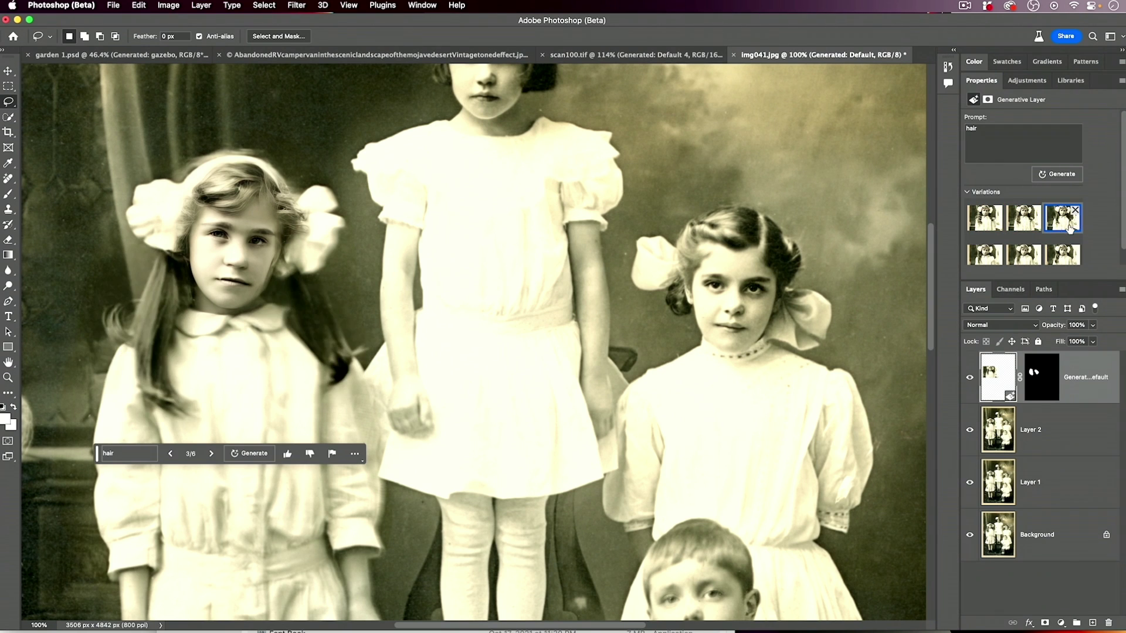
pyautogui.click(992, 228)
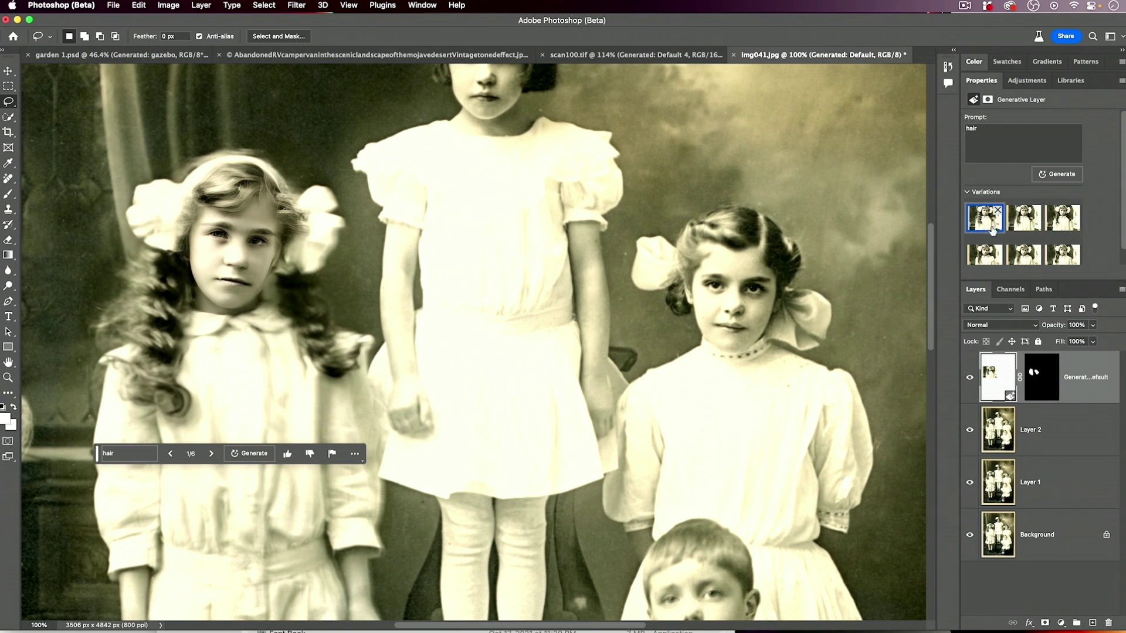
pyautogui.click(1024, 224)
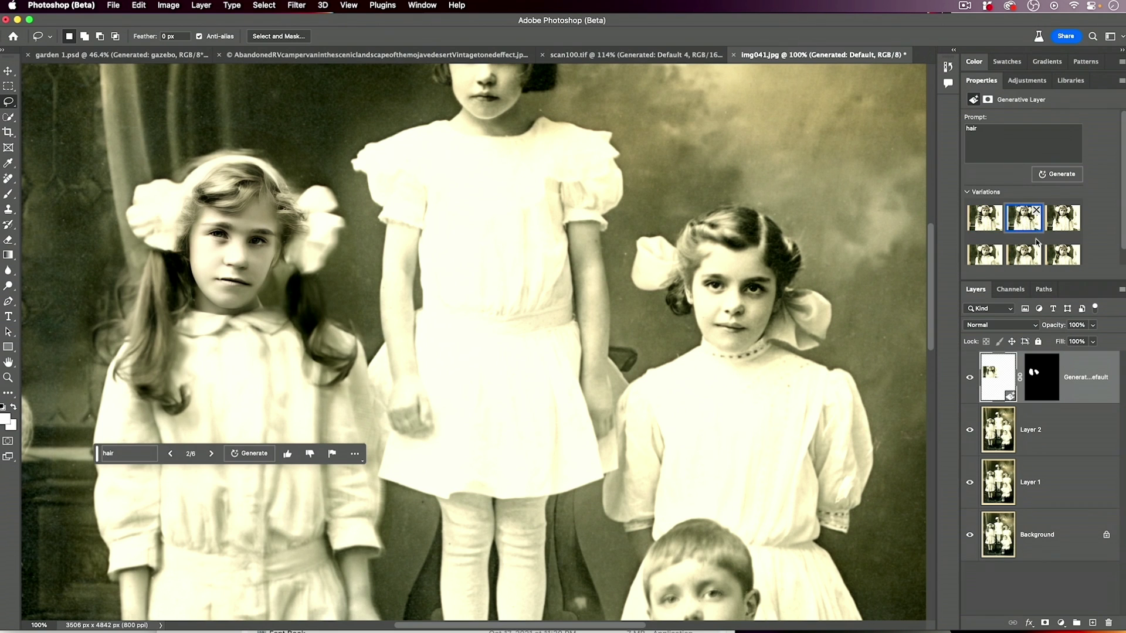
# Compare the whole portrait before and after by showing only the Background and restoring all layers' visibility.
pyautogui.press('super+0')
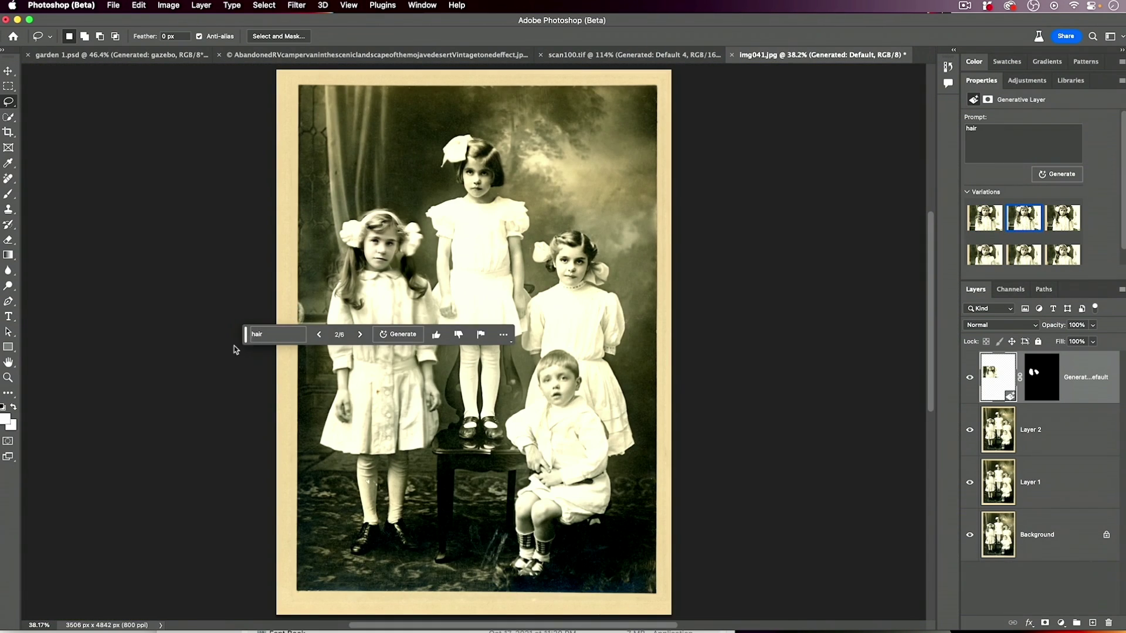
pyautogui.moveTo(246, 336); pyautogui.dragTo(40, 537)
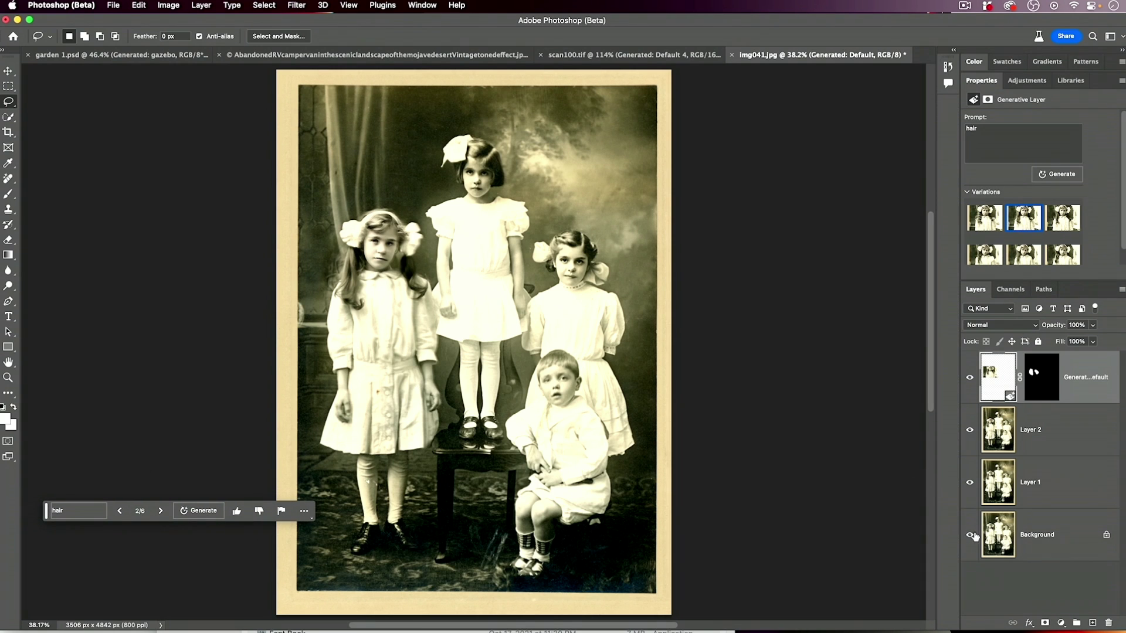
pyautogui.keyDown('alt'); pyautogui.click(969, 539); pyautogui.keyUp('alt')
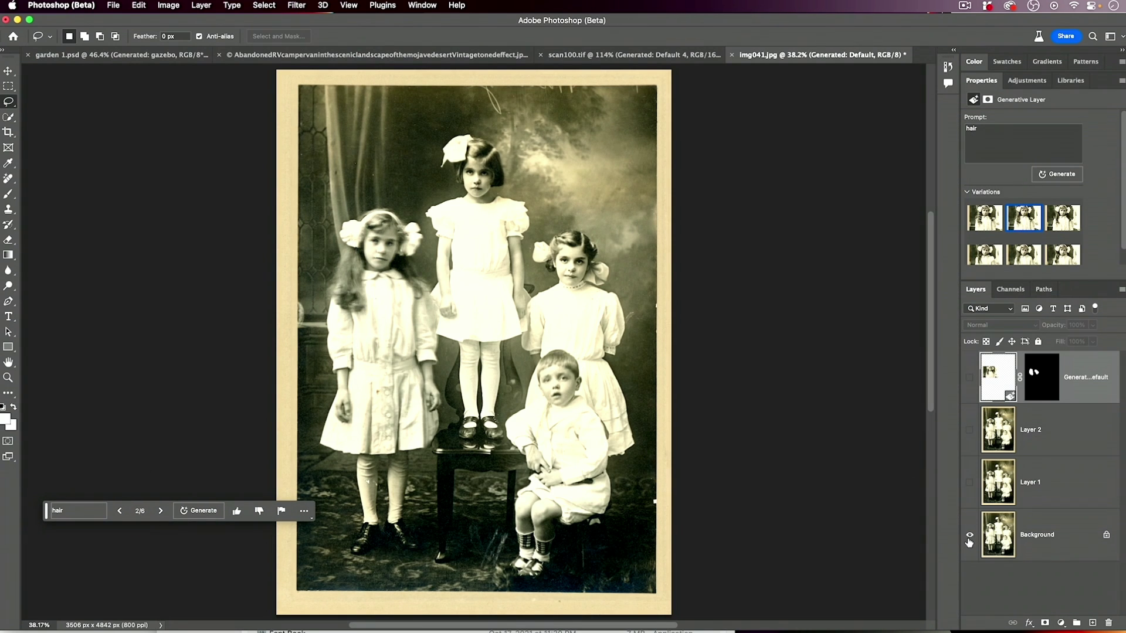
pyautogui.keyDown('alt'); pyautogui.click(969, 536); pyautogui.keyUp('alt')
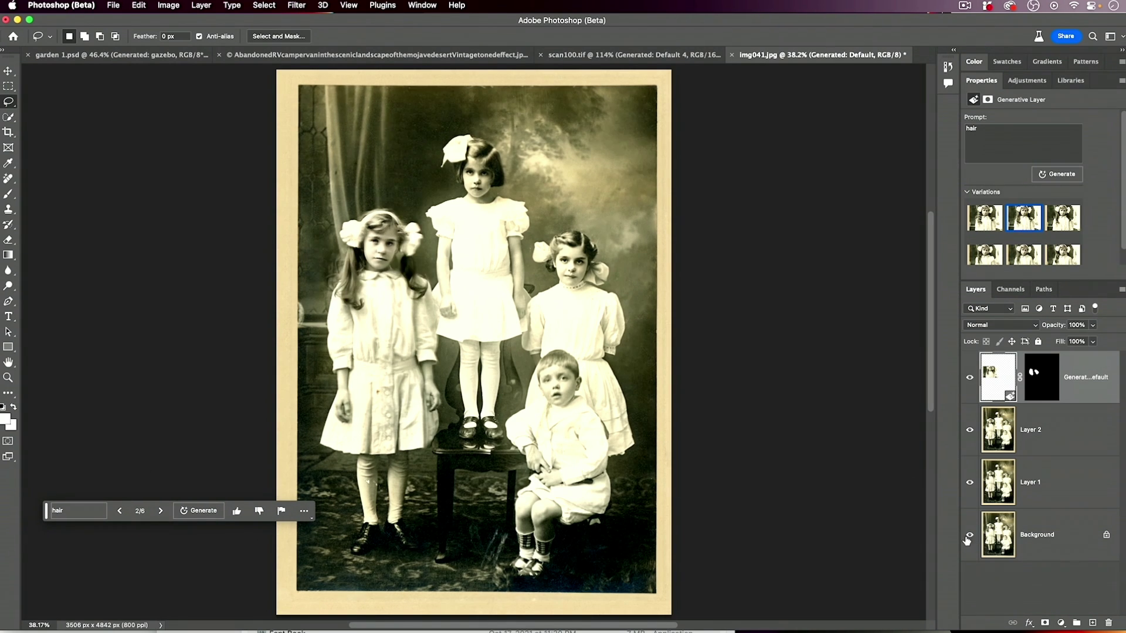